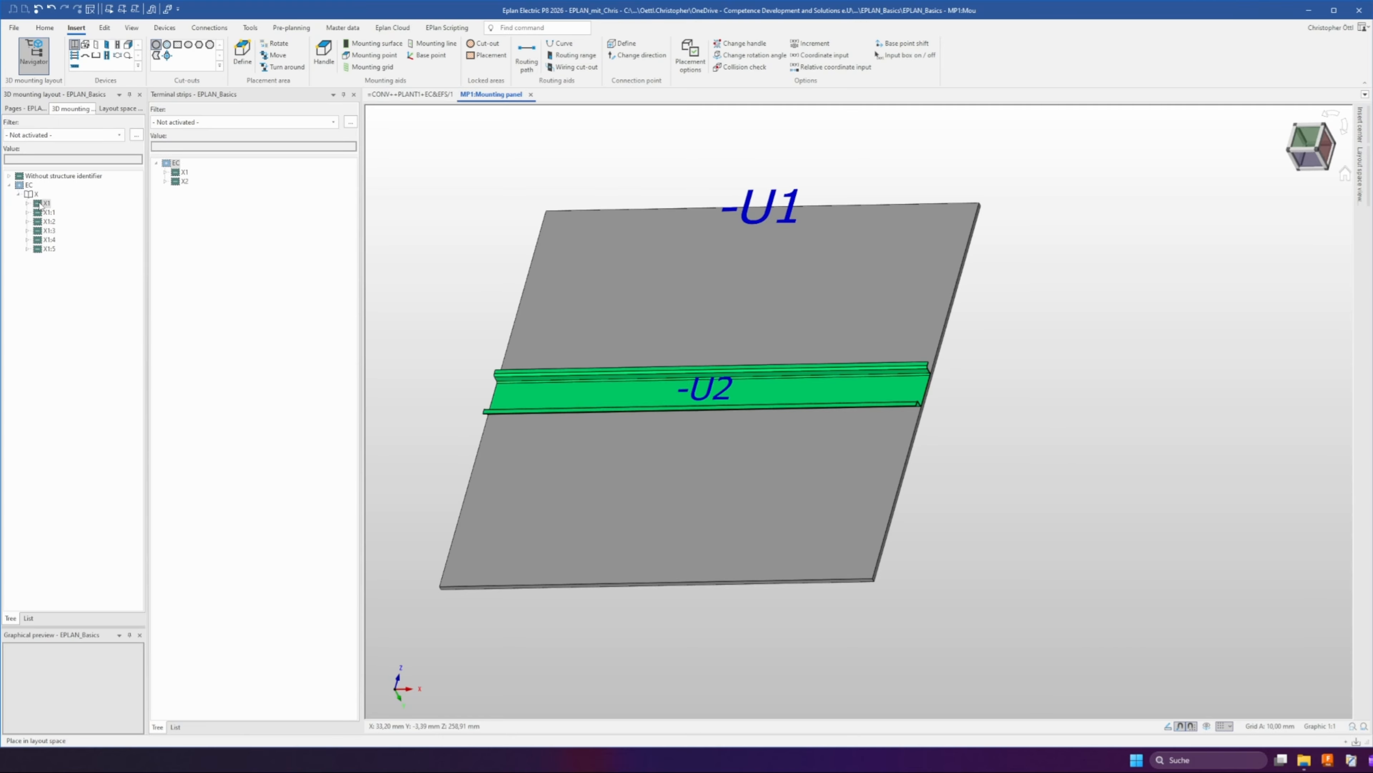
Place terminal strip X1 completely onto the mounting rail -U2 on the mounting panel
drag(40, 205, 720, 391)
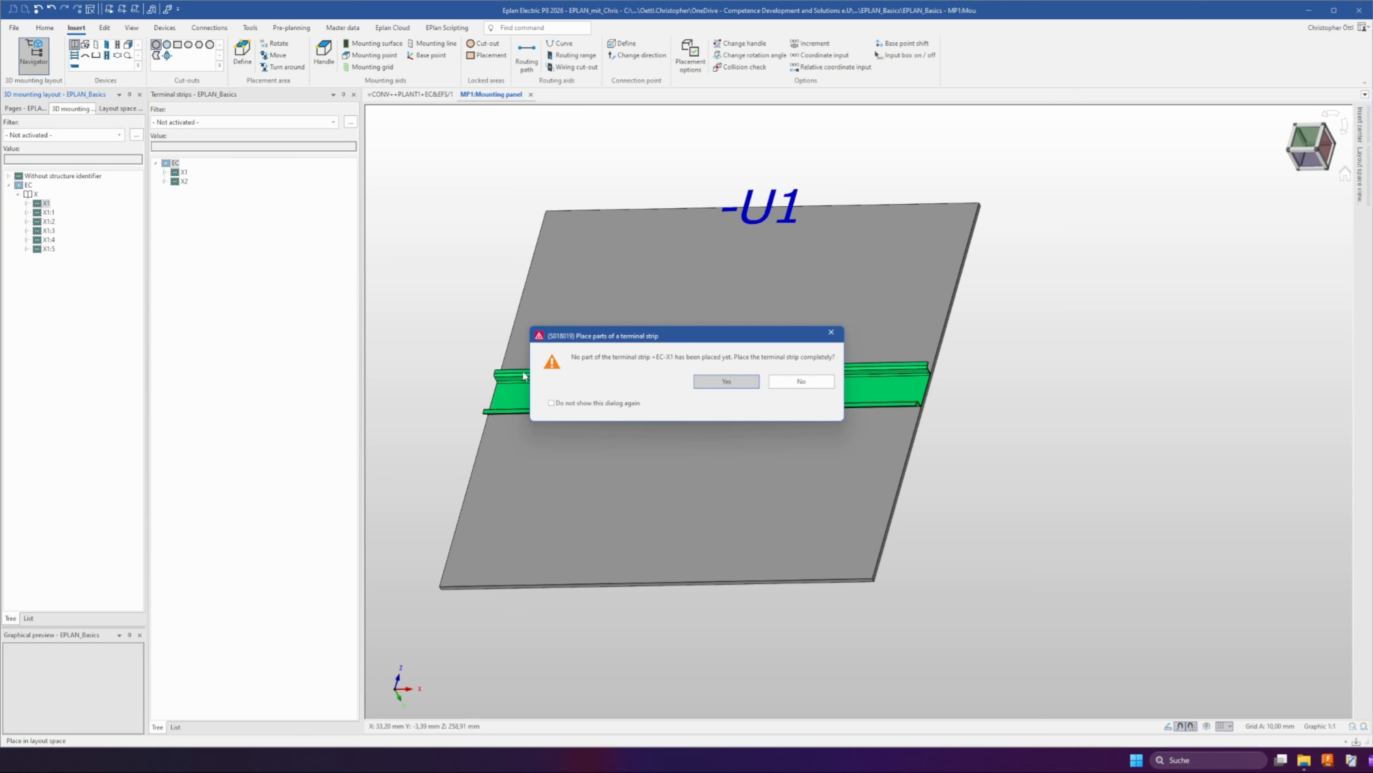
click(721, 389)
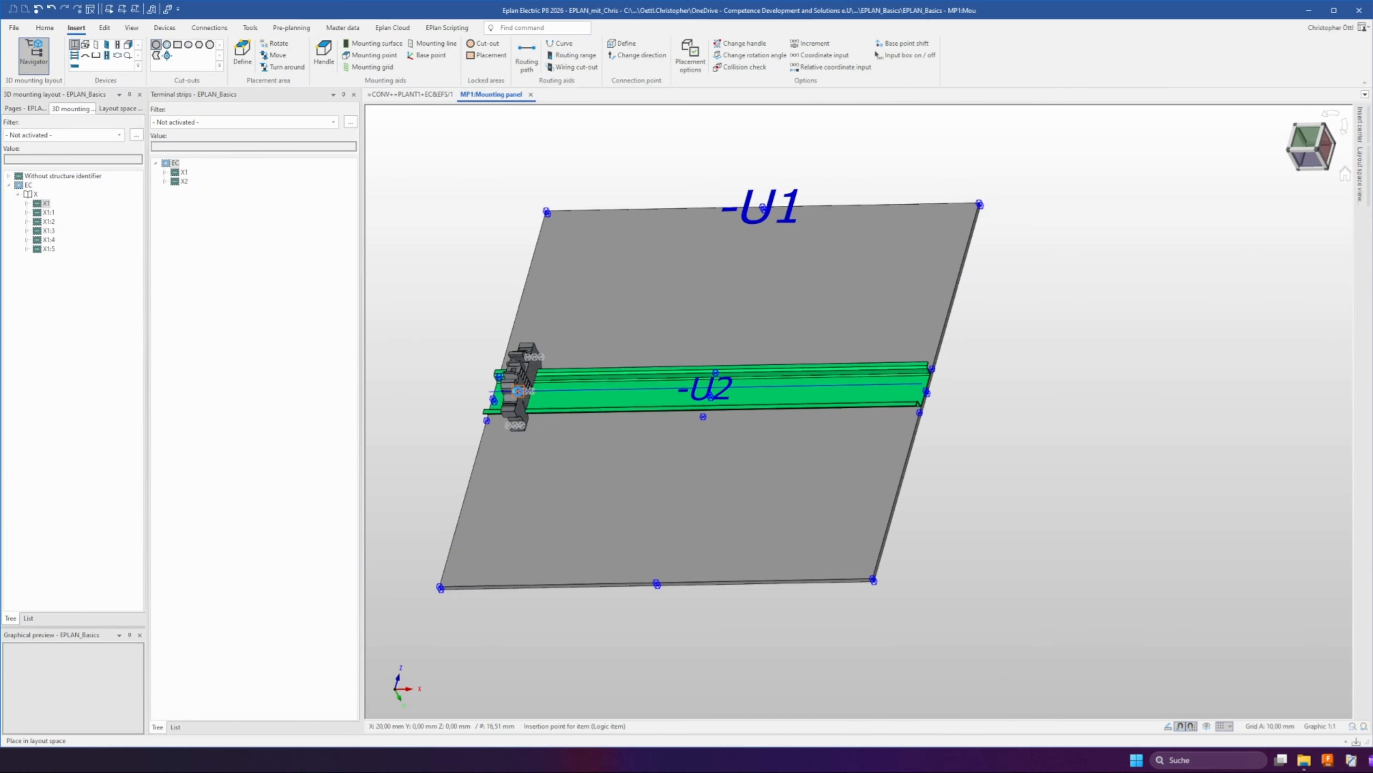
click(518, 390)
scroll(518, 395, up, 5)
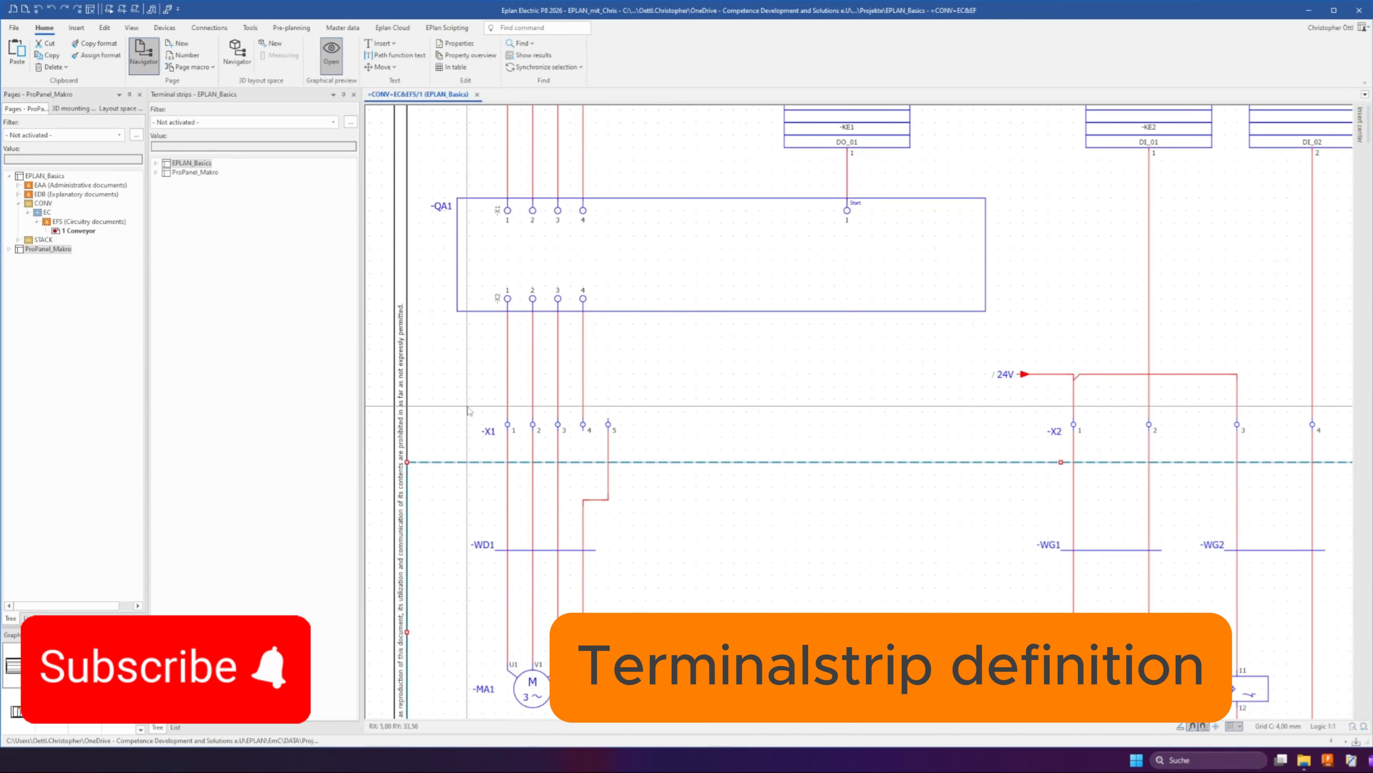
Open the terminal strip navigator and expand the EC terminal strips of EPLAN_Basics
drag(454, 384, 641, 460)
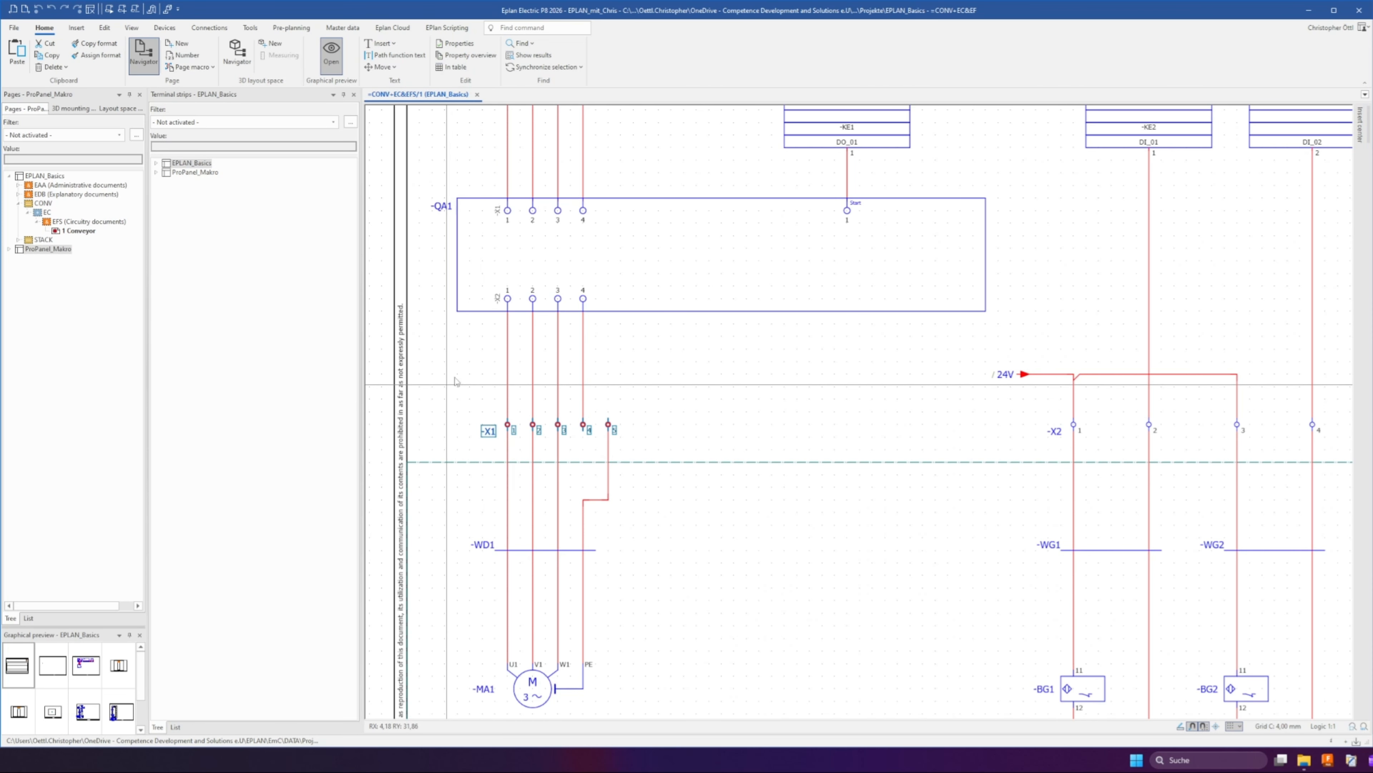
click(171, 29)
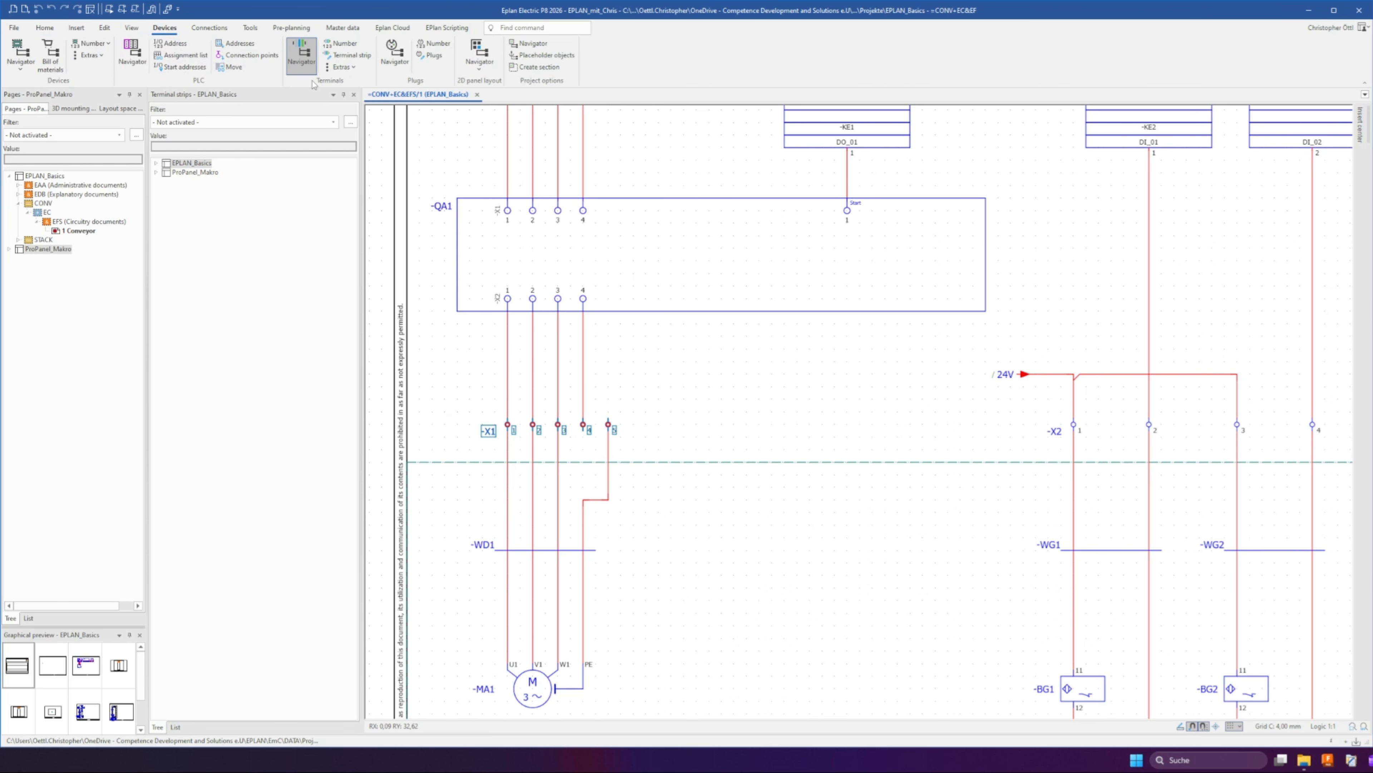
click(303, 63)
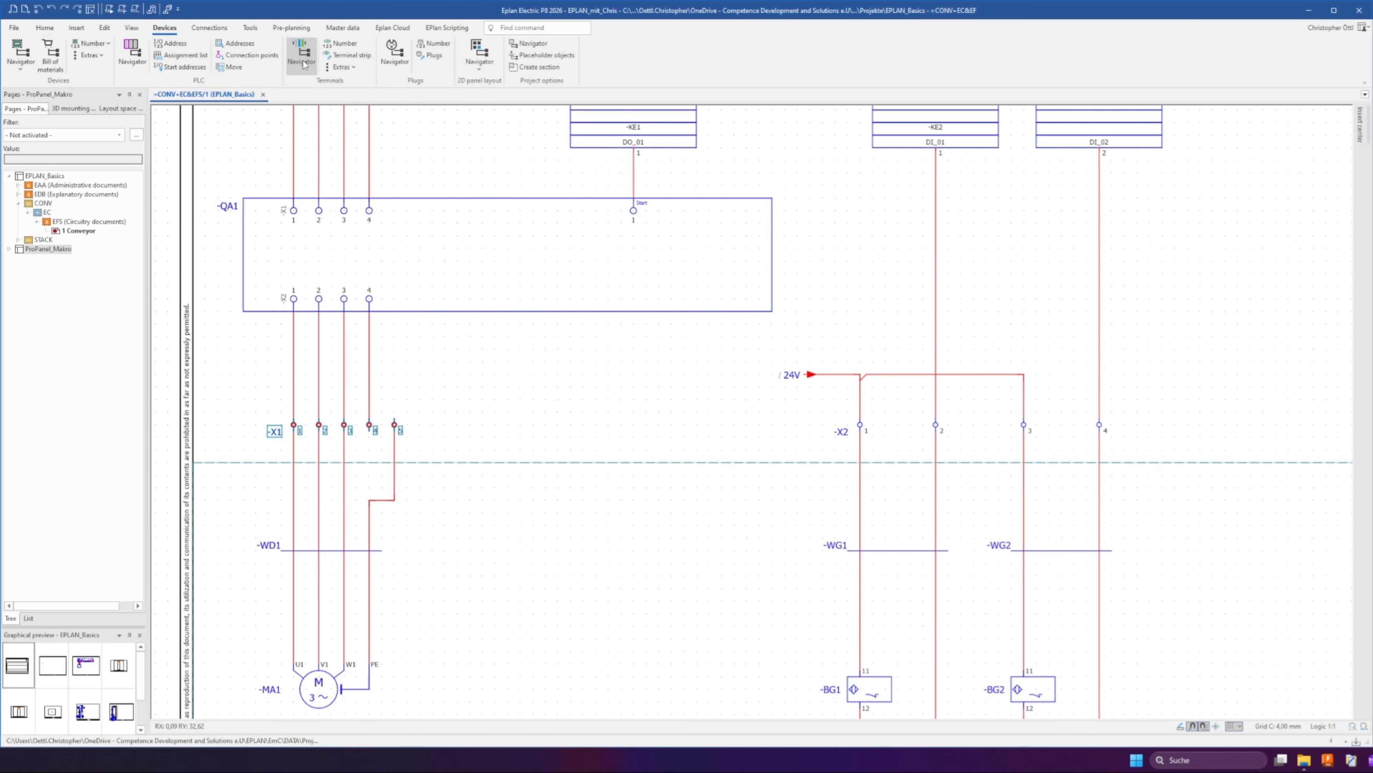
click(299, 63)
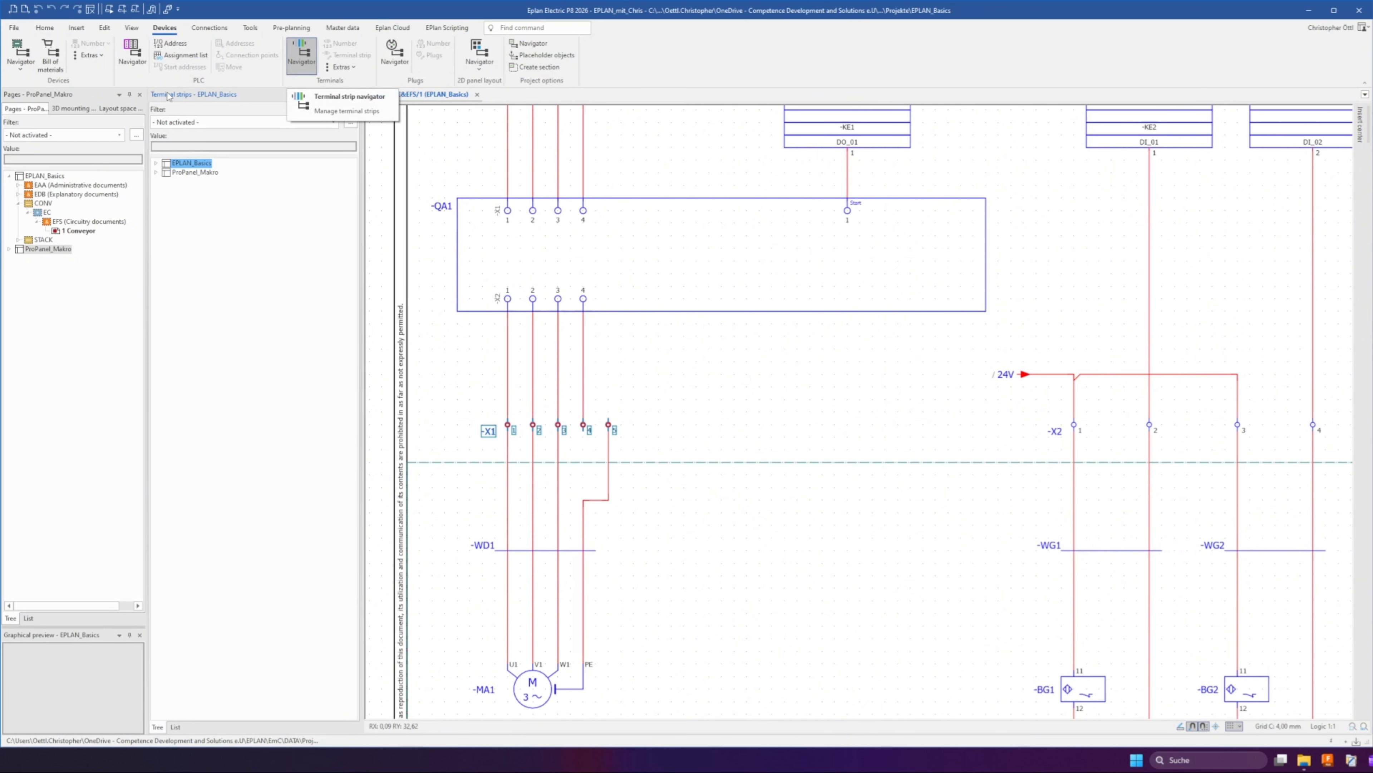
click(156, 163)
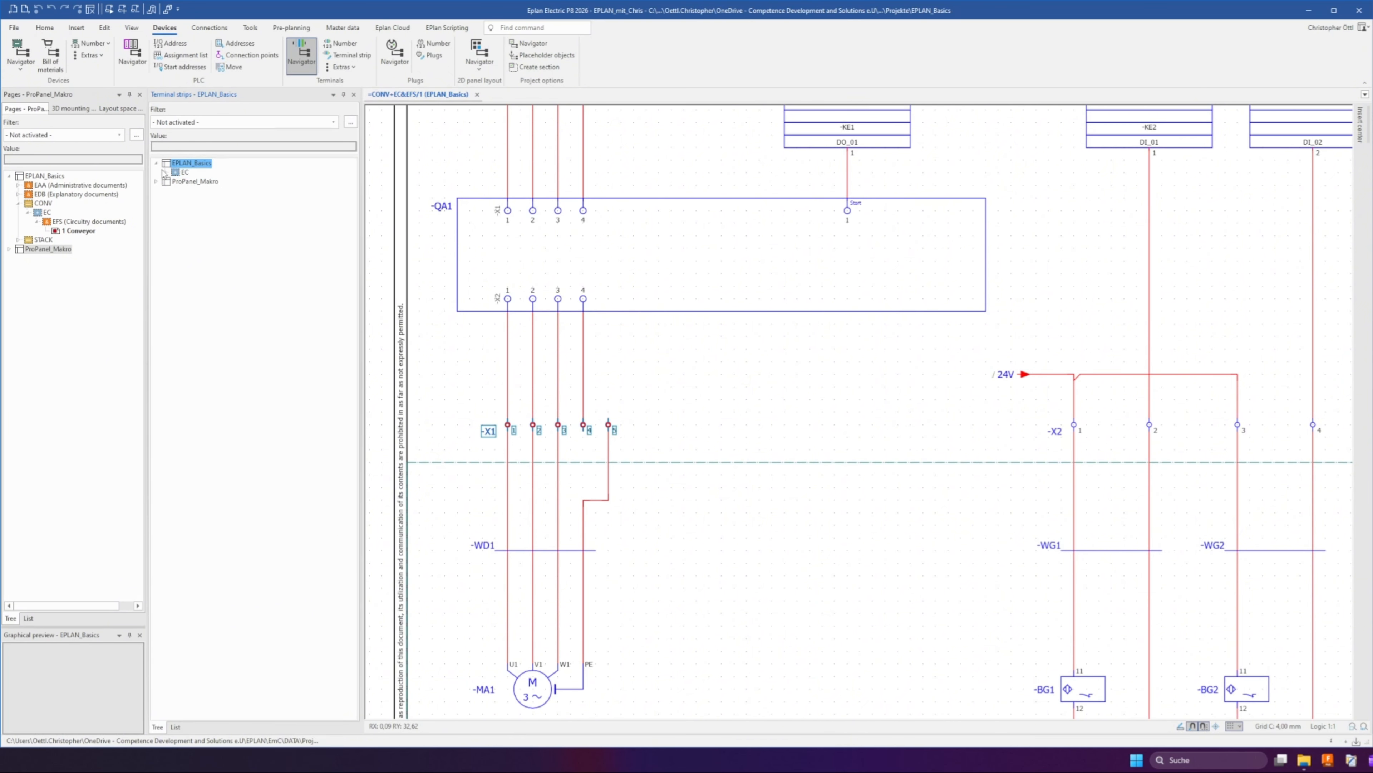
click(165, 172)
click(193, 181)
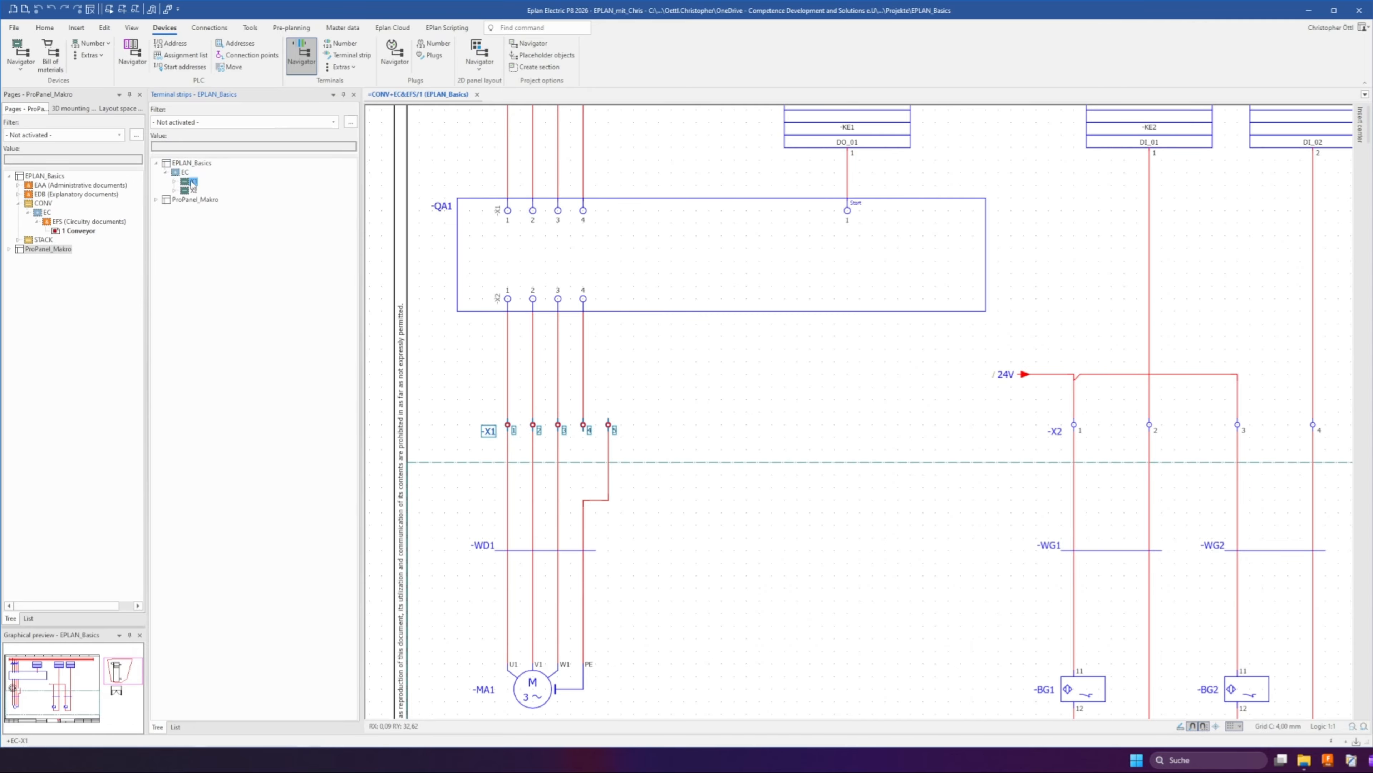
Examine terminal strips X1 and X2 in the navigator and the schematic, expanding X1's terminals
click(193, 189)
click(194, 182)
click(193, 190)
scroll(415, 290, down, 2)
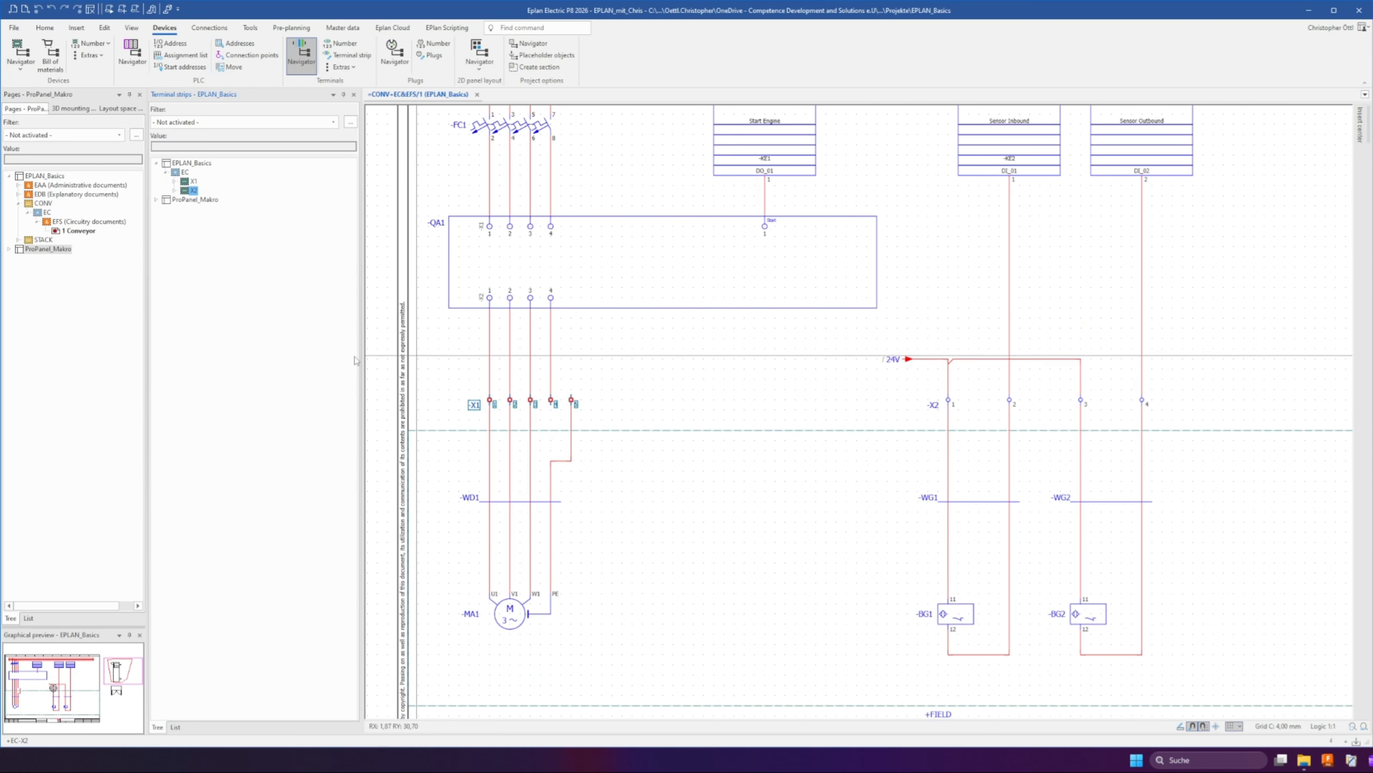
click(432, 362)
click(1180, 423)
click(175, 184)
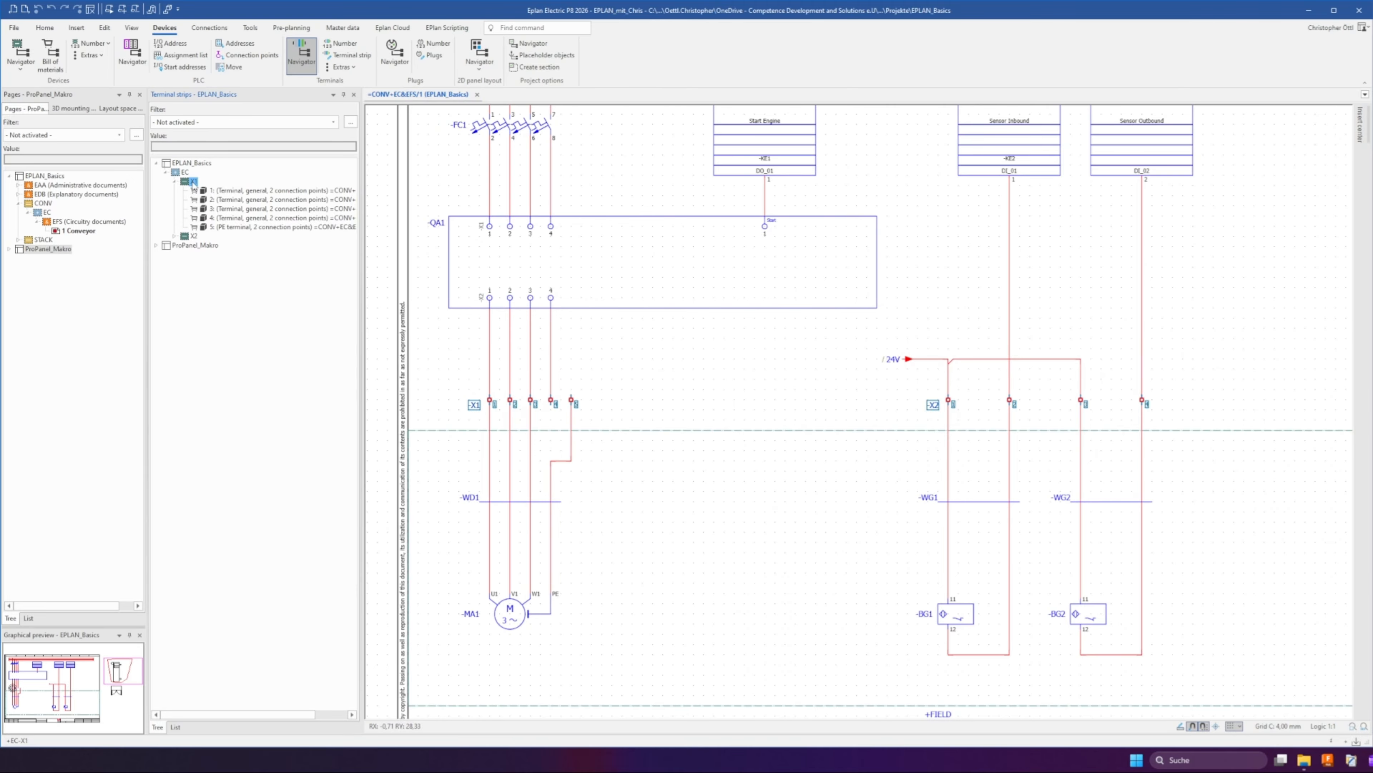
Generate a terminal strip definition for X1 and assign the end bracket PXC.3022218 as its first part
right_click(193, 185)
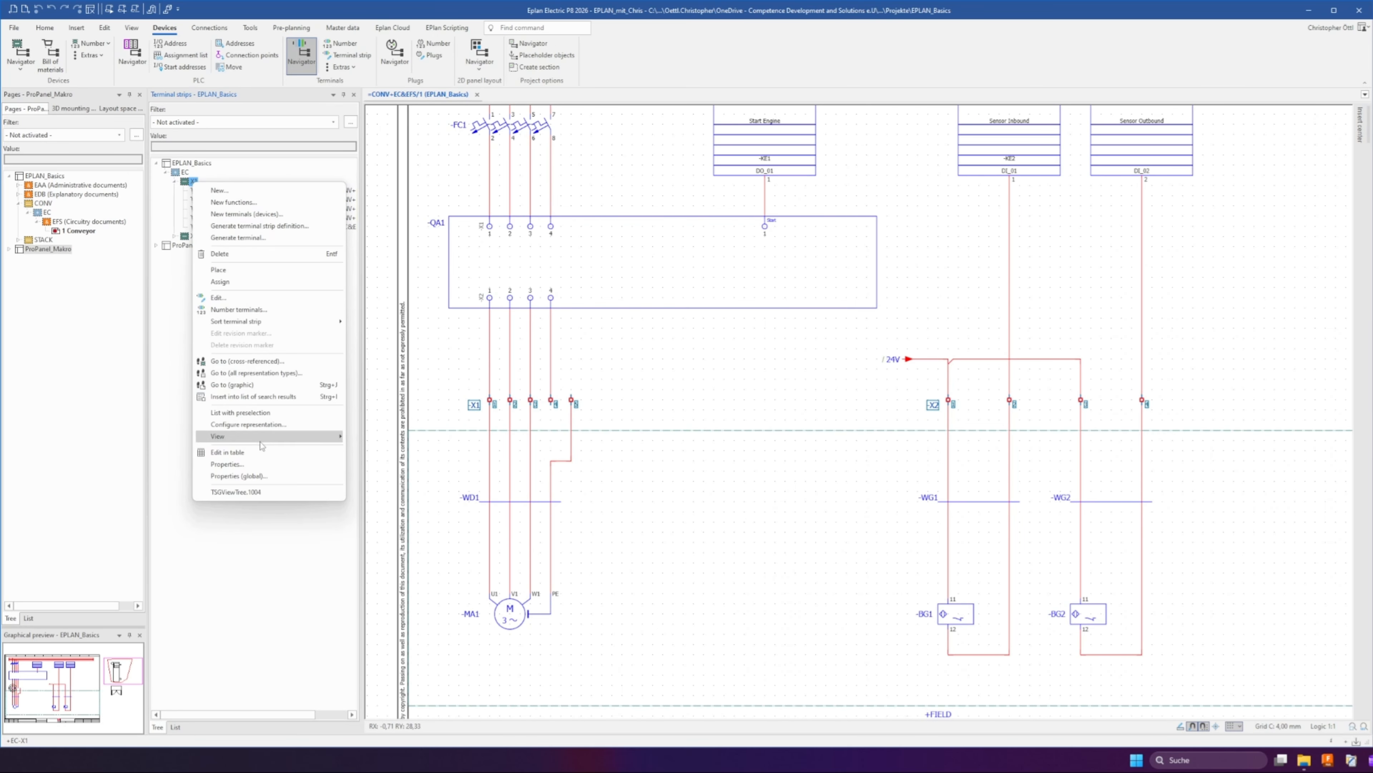
click(228, 226)
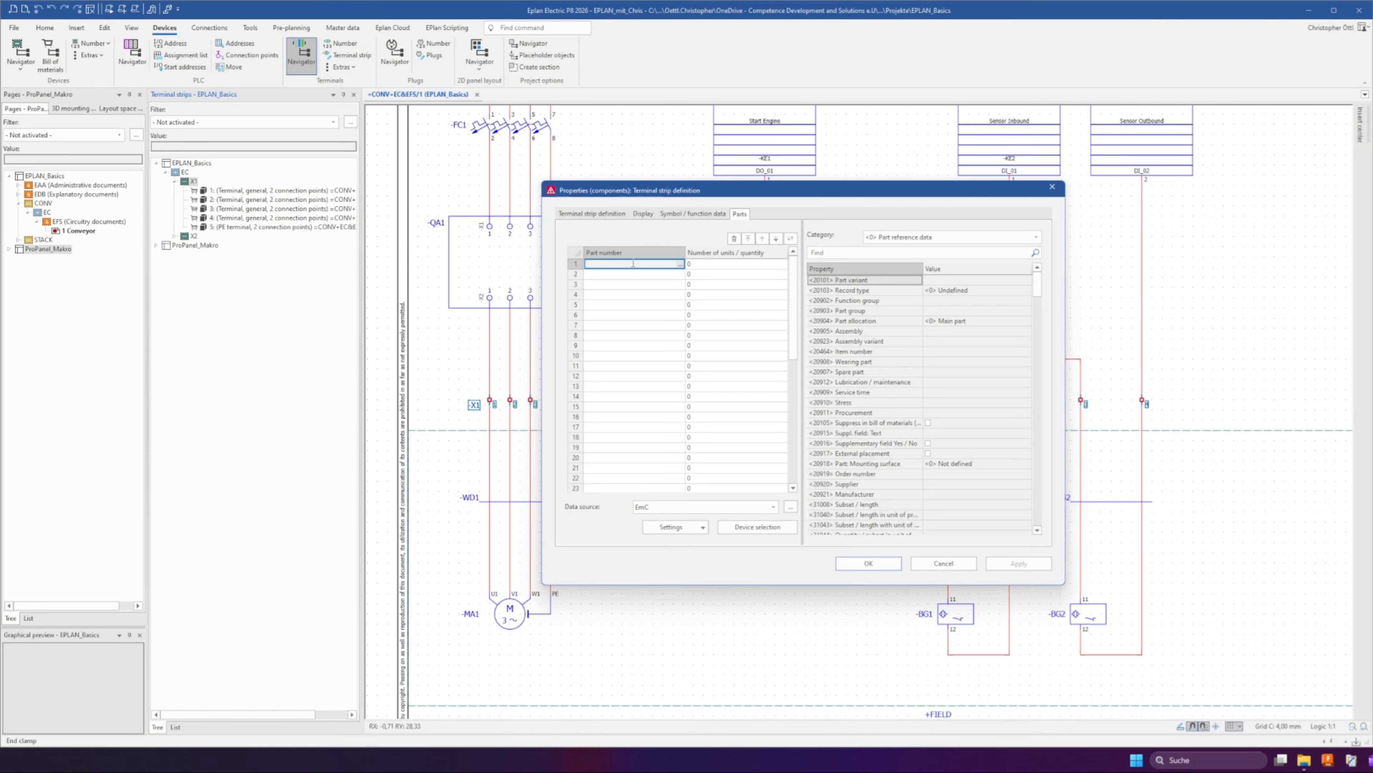
click(679, 264)
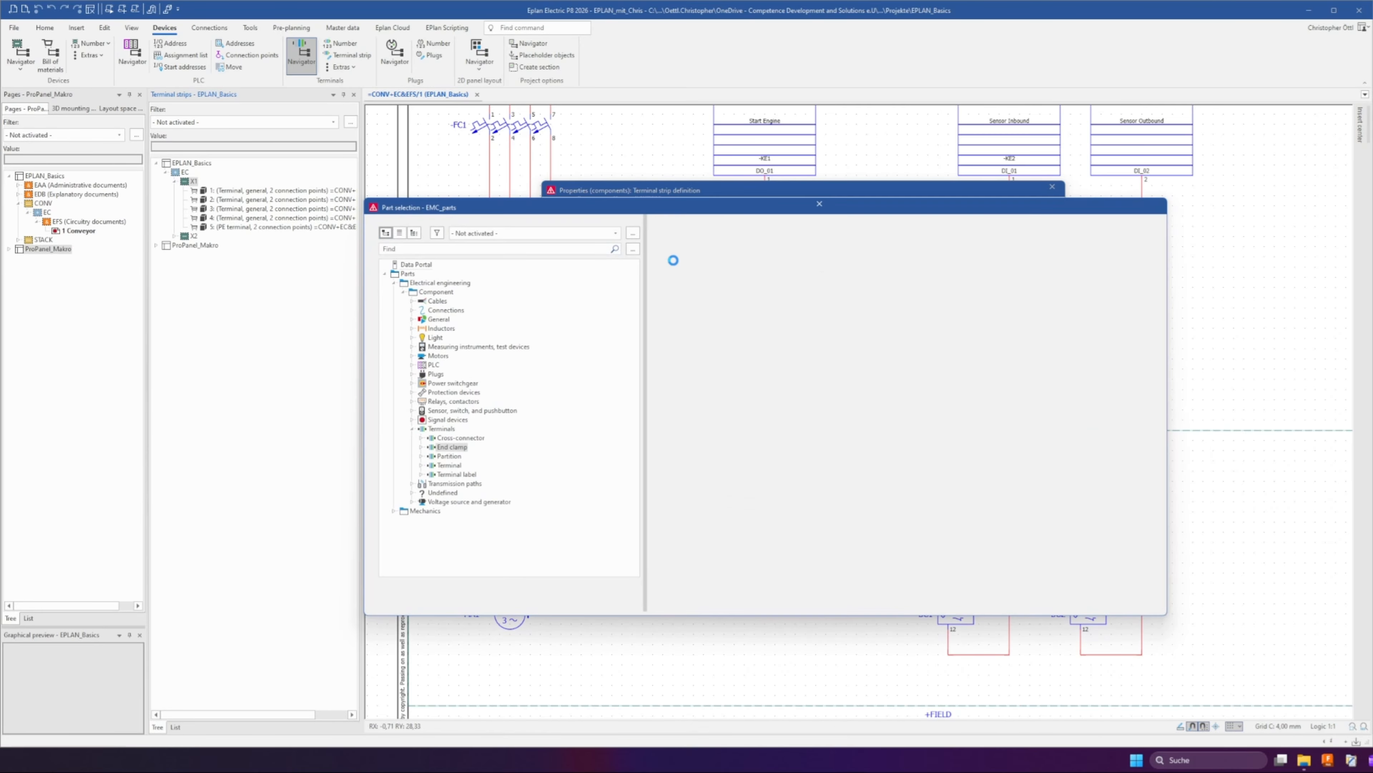
click(423, 447)
click(431, 457)
click(487, 465)
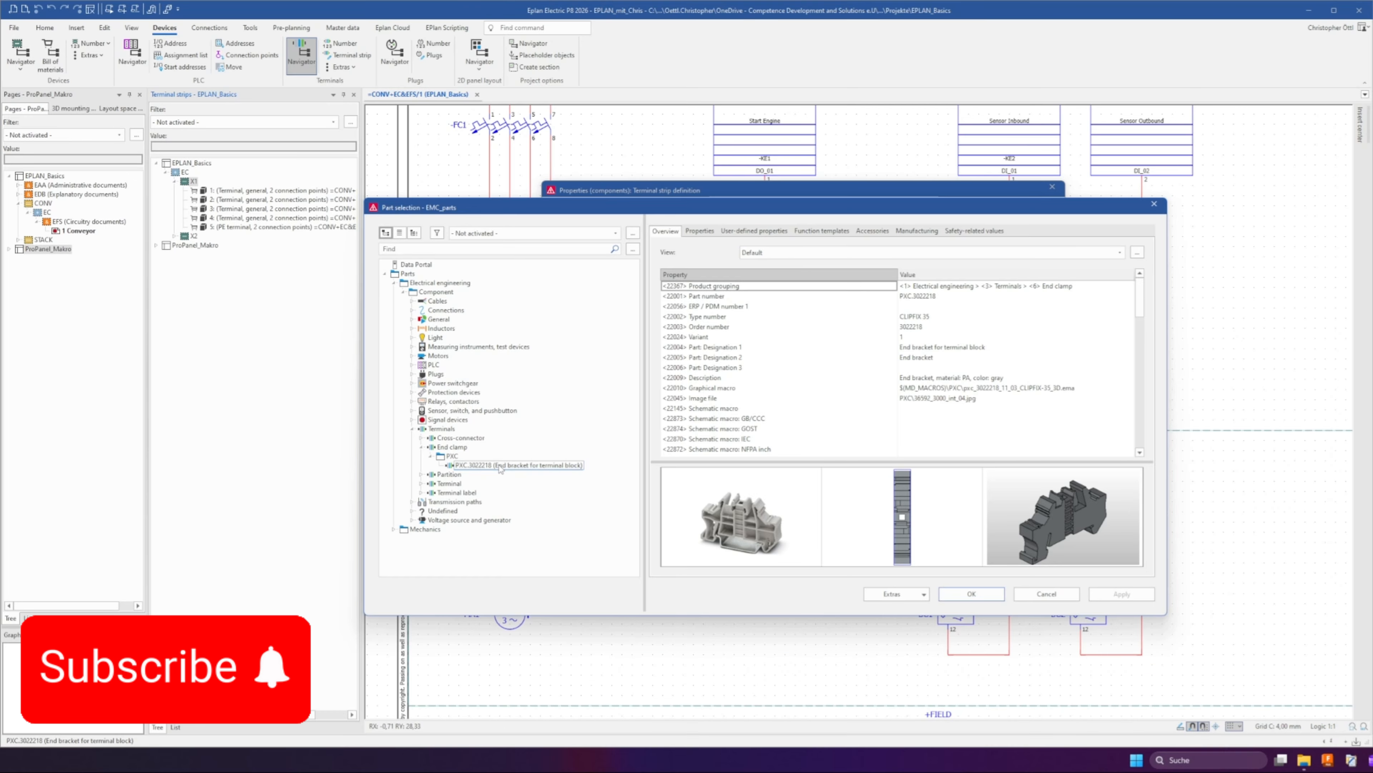
click(972, 593)
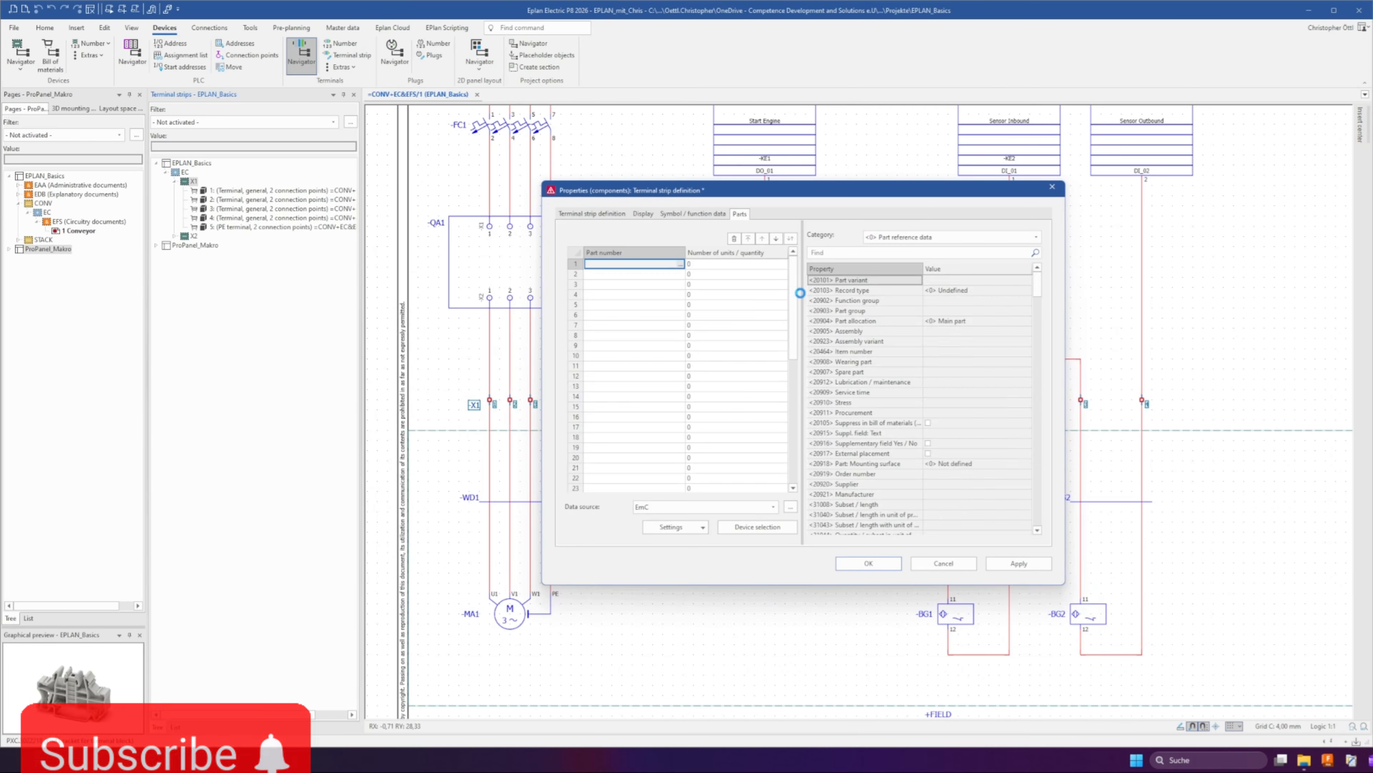
Add the marker carrier PXC.0807575, variant 1, as the second part and confirm the definition
click(683, 274)
click(683, 274)
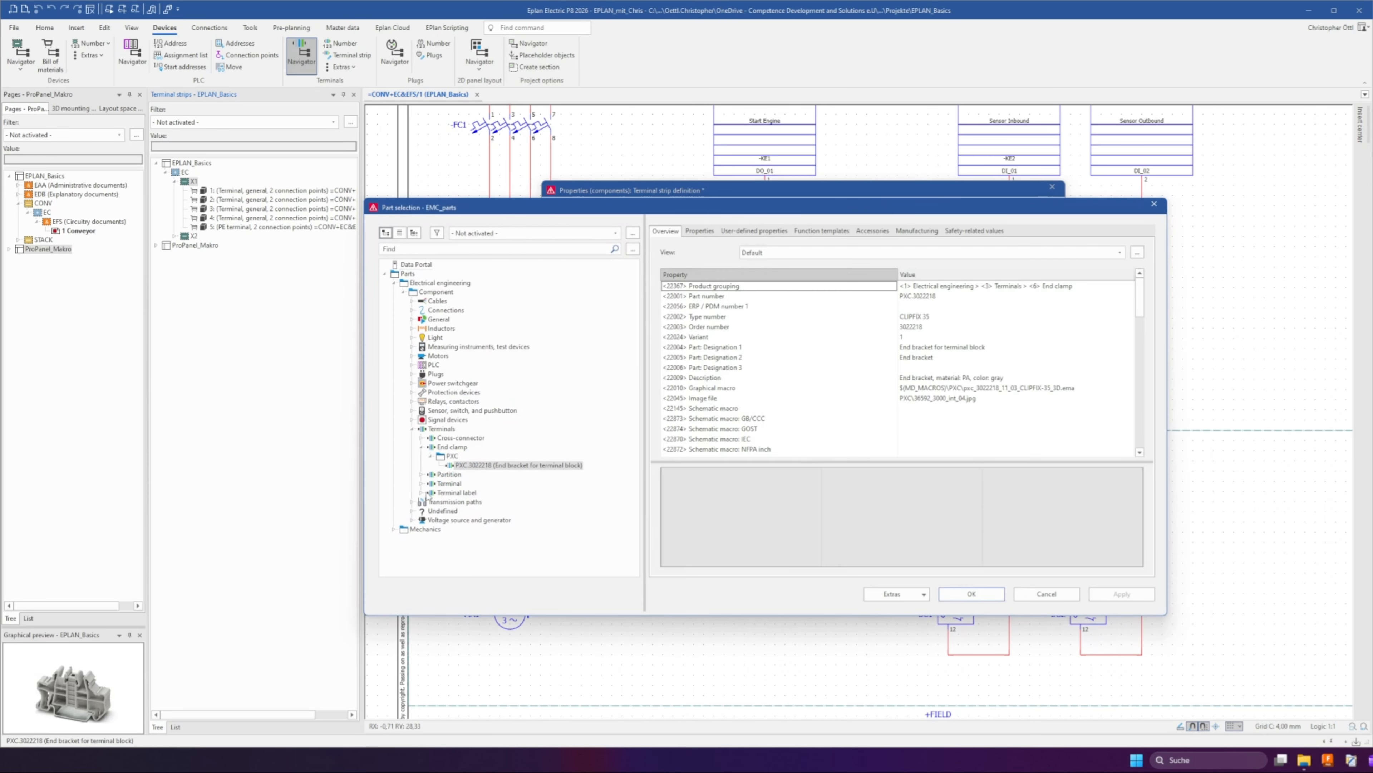
click(421, 493)
double_click(439, 501)
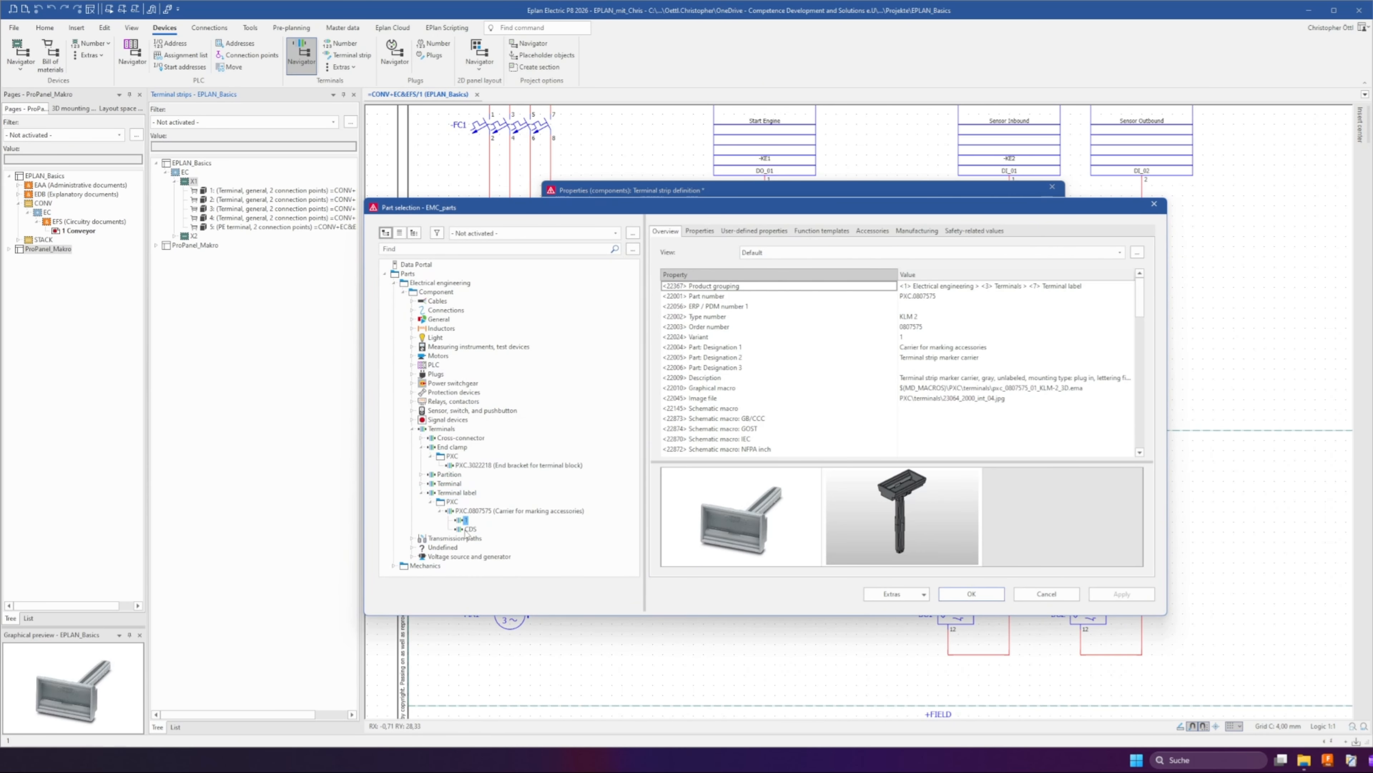
click(468, 529)
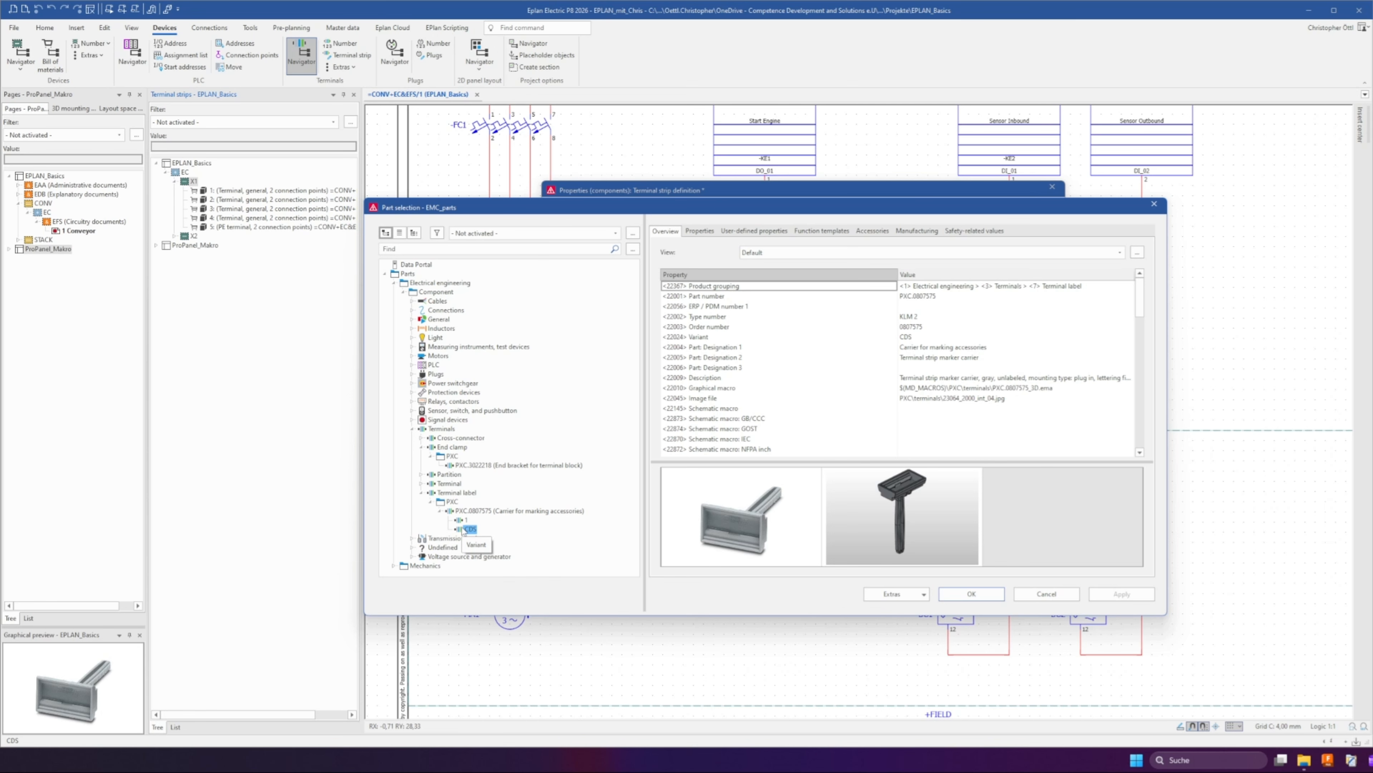
click(459, 521)
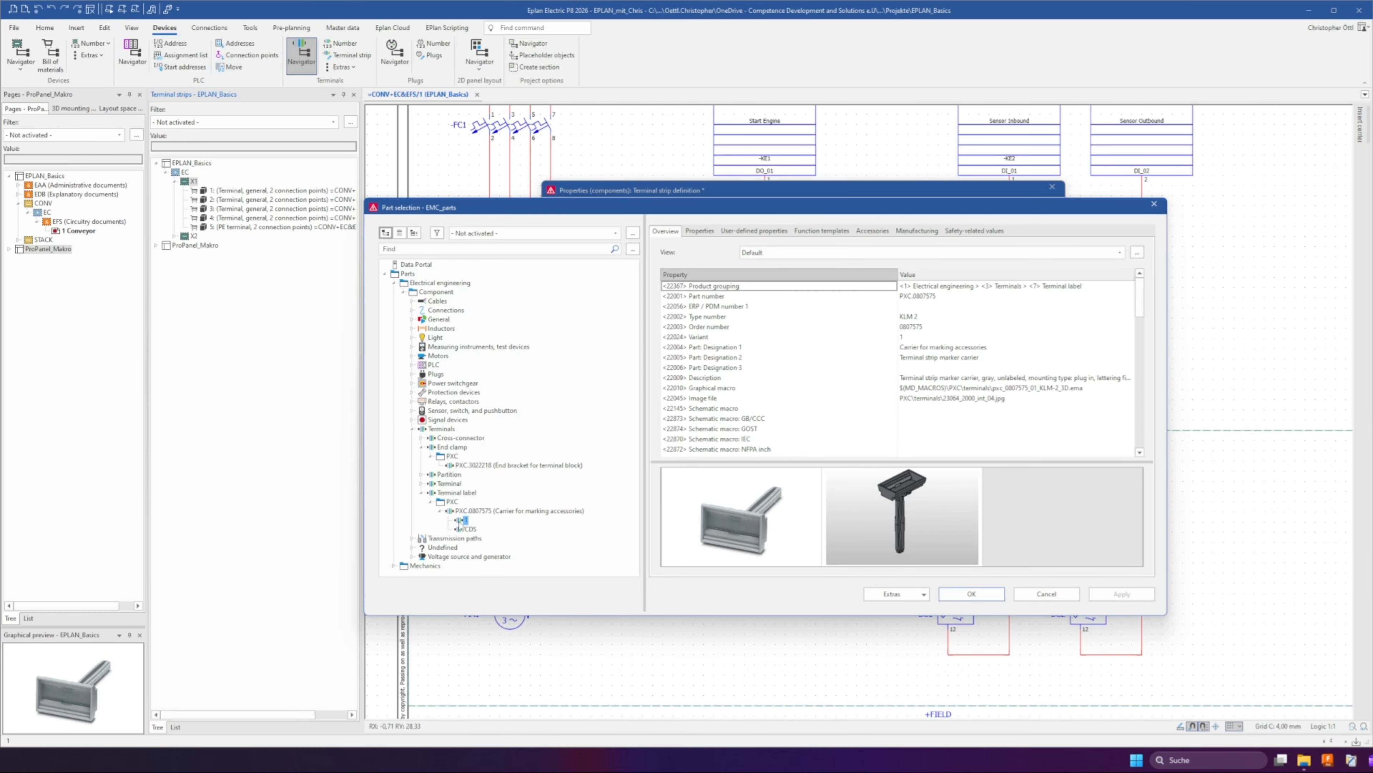
double_click(463, 520)
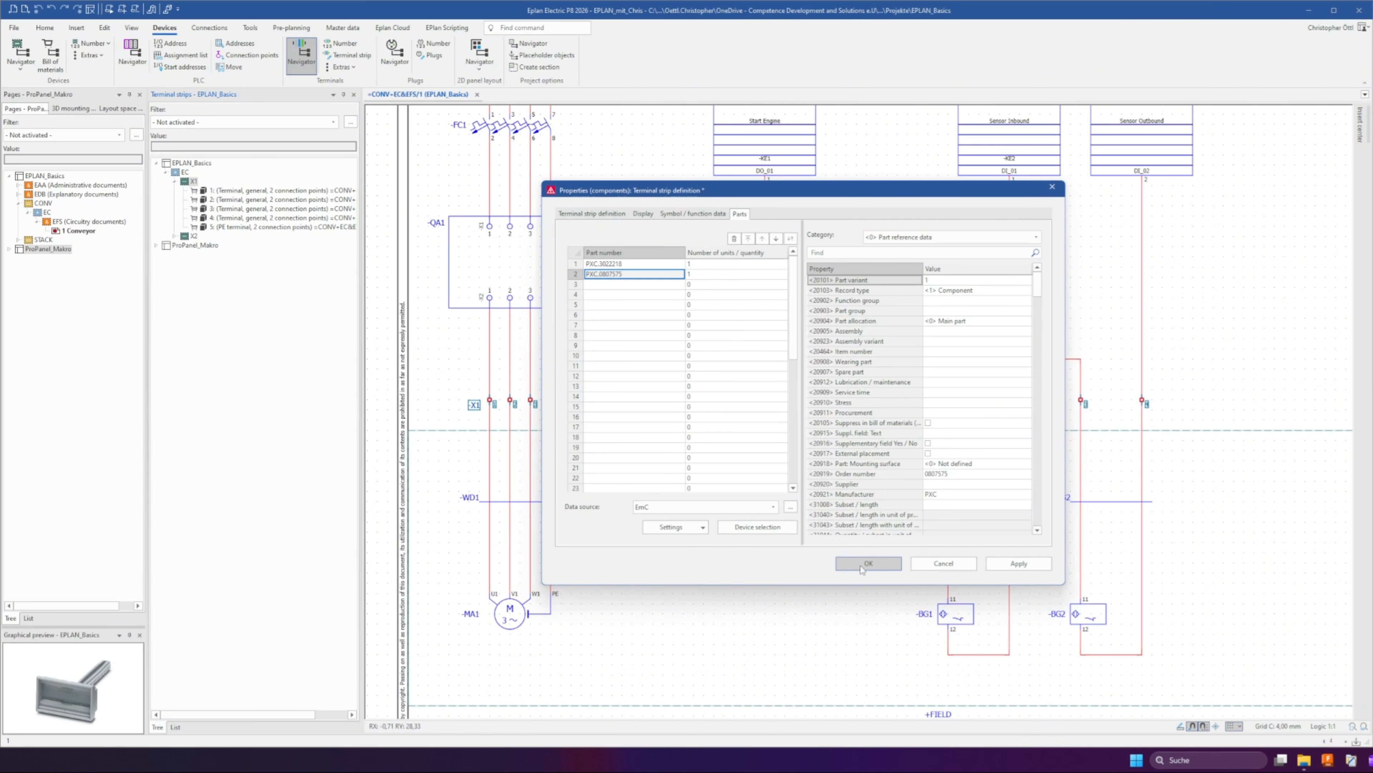
click(862, 568)
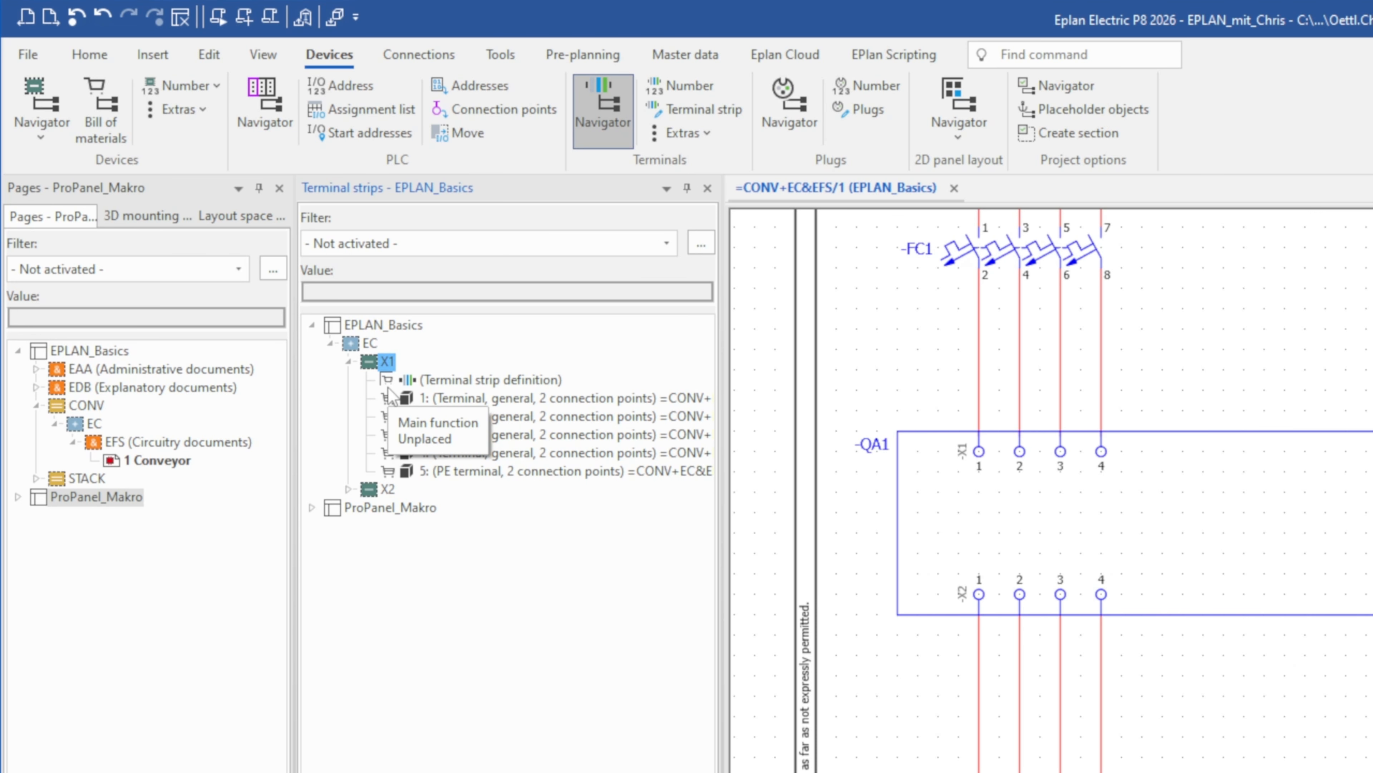
Place X1's terminal strip definition in the schematic just left of the -X1 terminals
drag(503, 381, 883, 695)
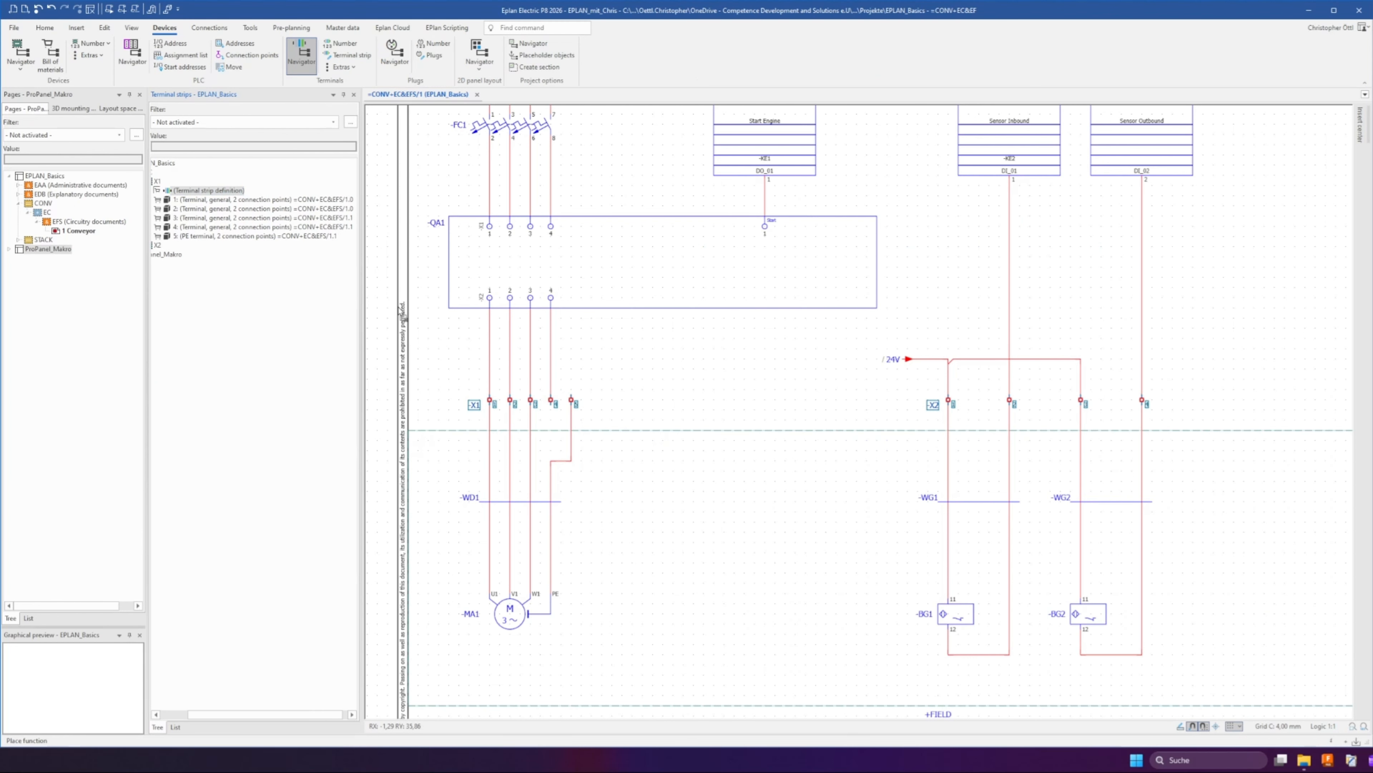
drag(441, 347, 443, 352)
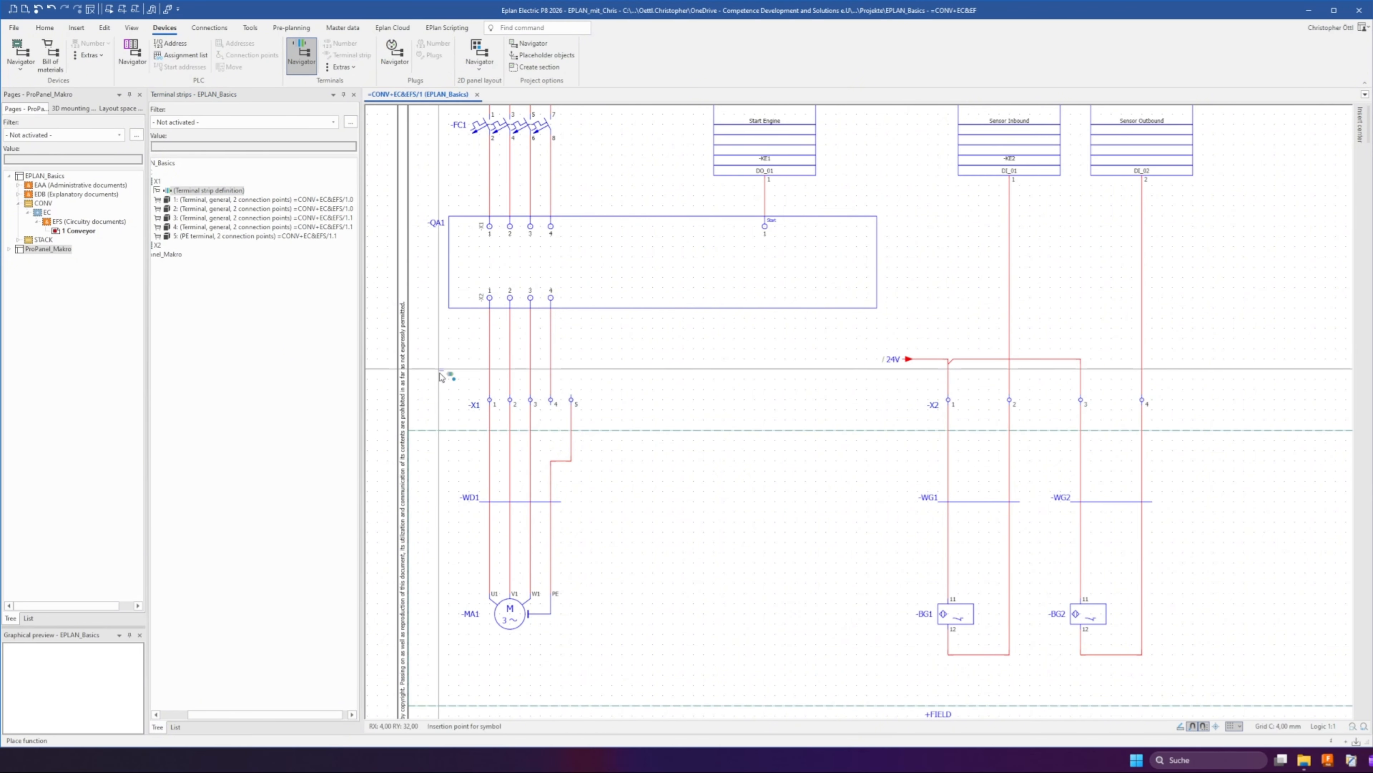
click(440, 370)
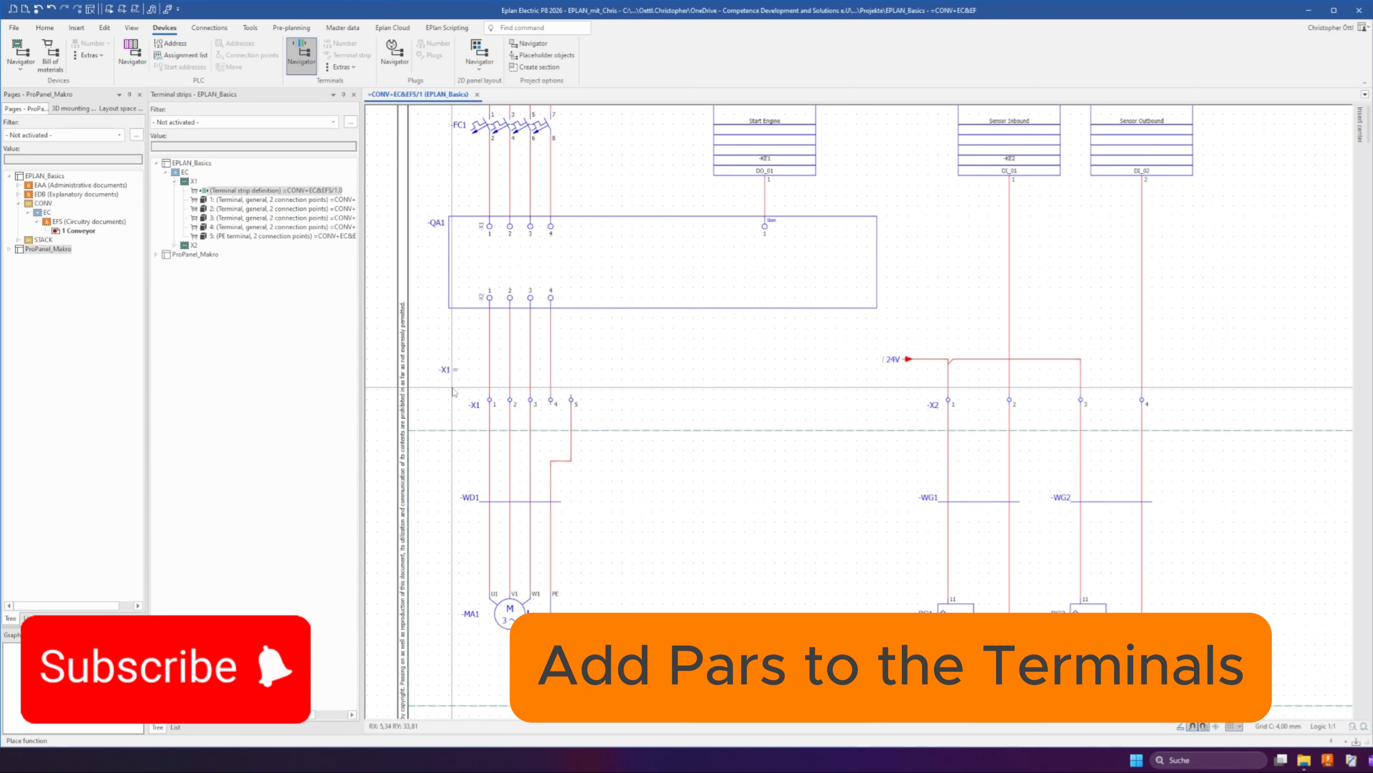
Assign the feed-through terminal block PXC.3211813 as the part for all five X1 terminals
drag(452, 387, 604, 422)
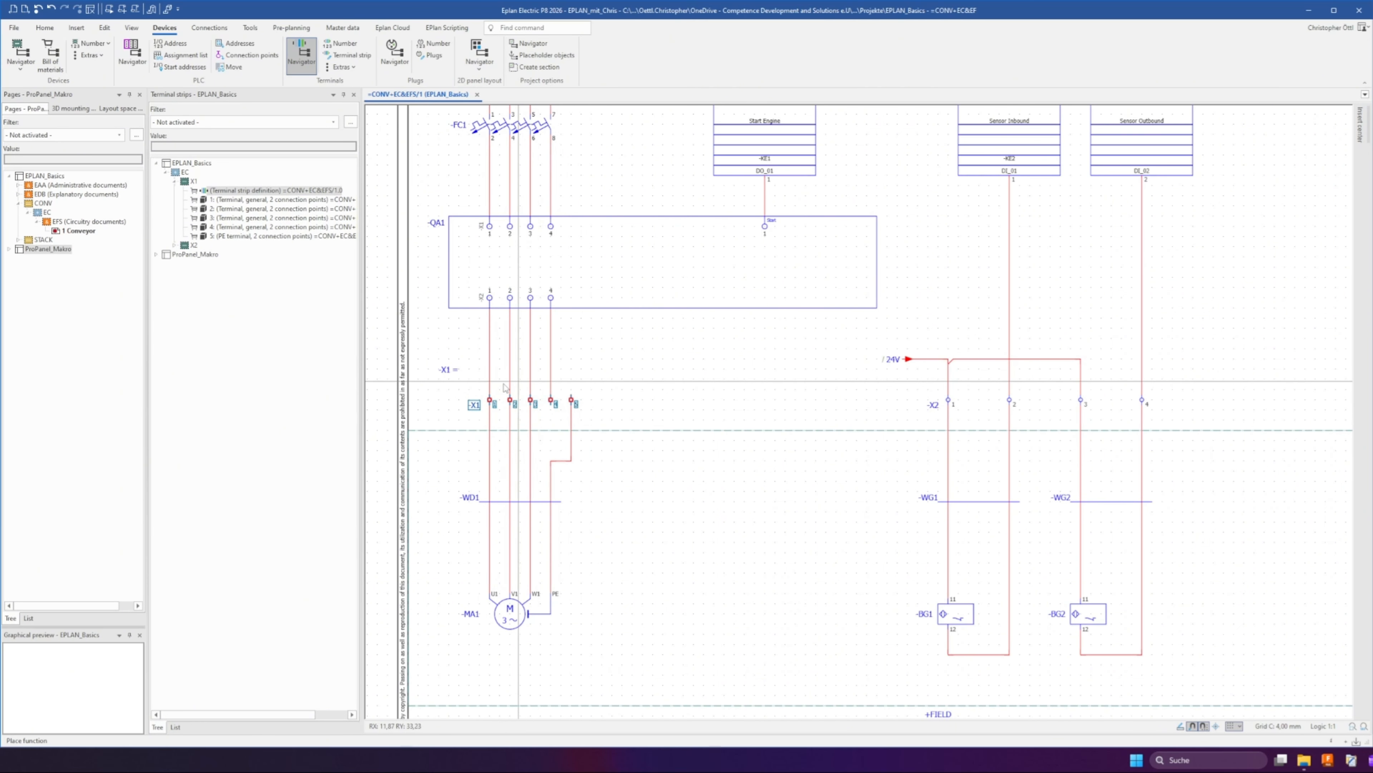
click(254, 199)
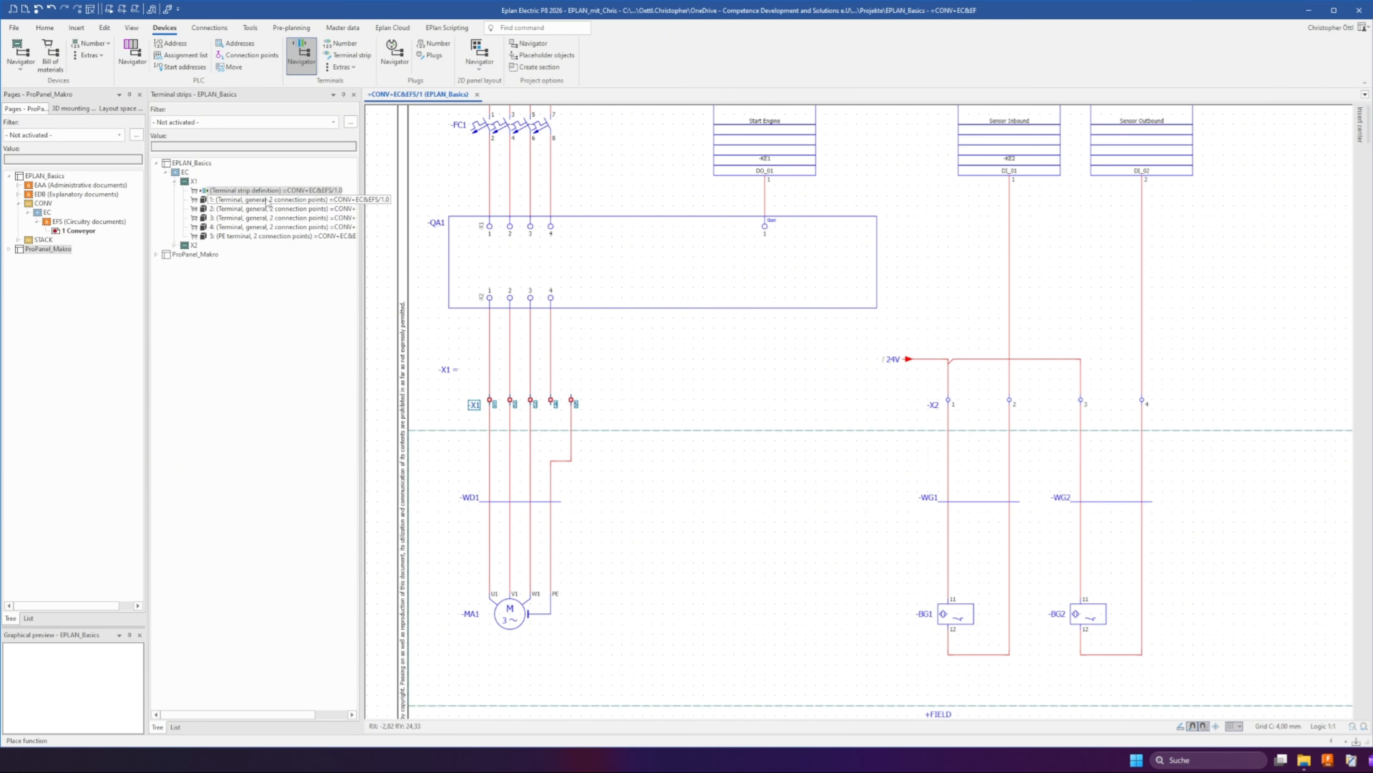
shift+click(253, 237)
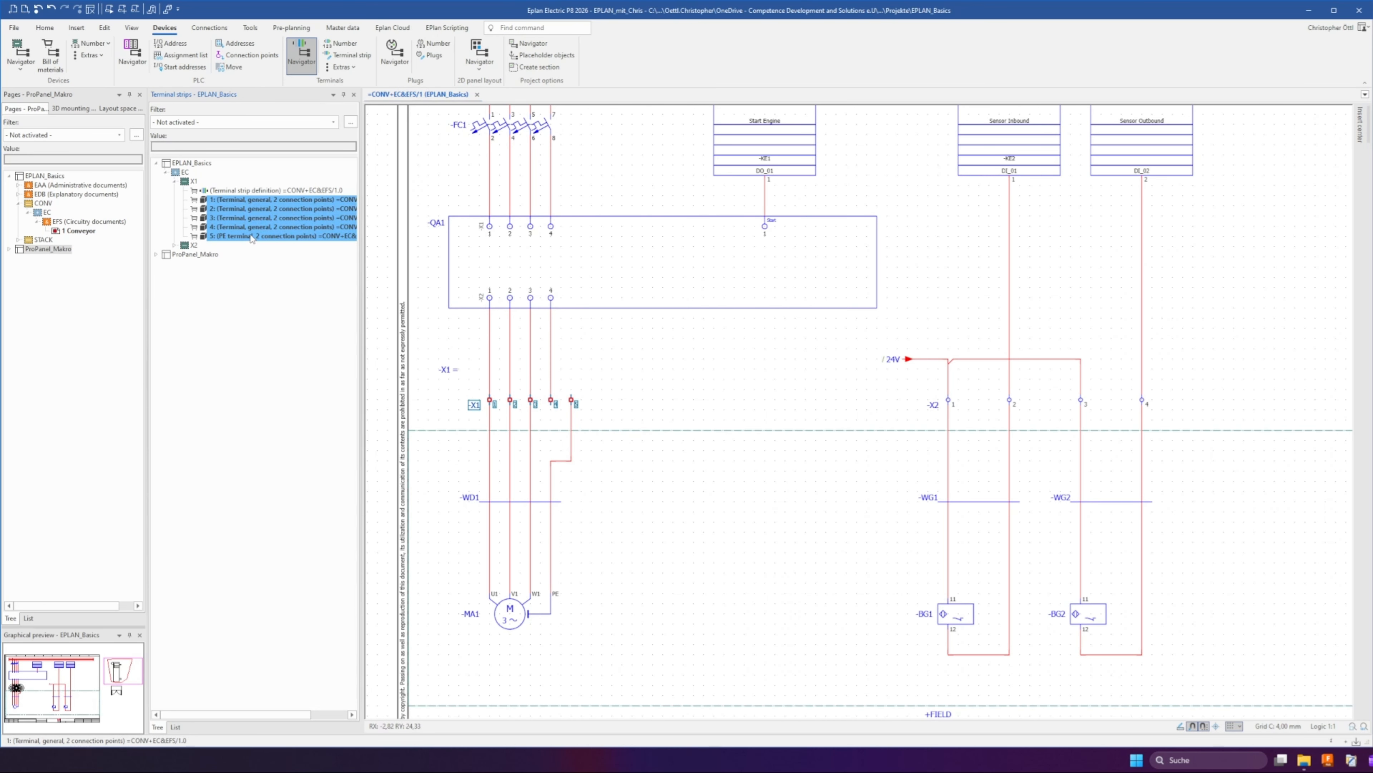
right_click(249, 221)
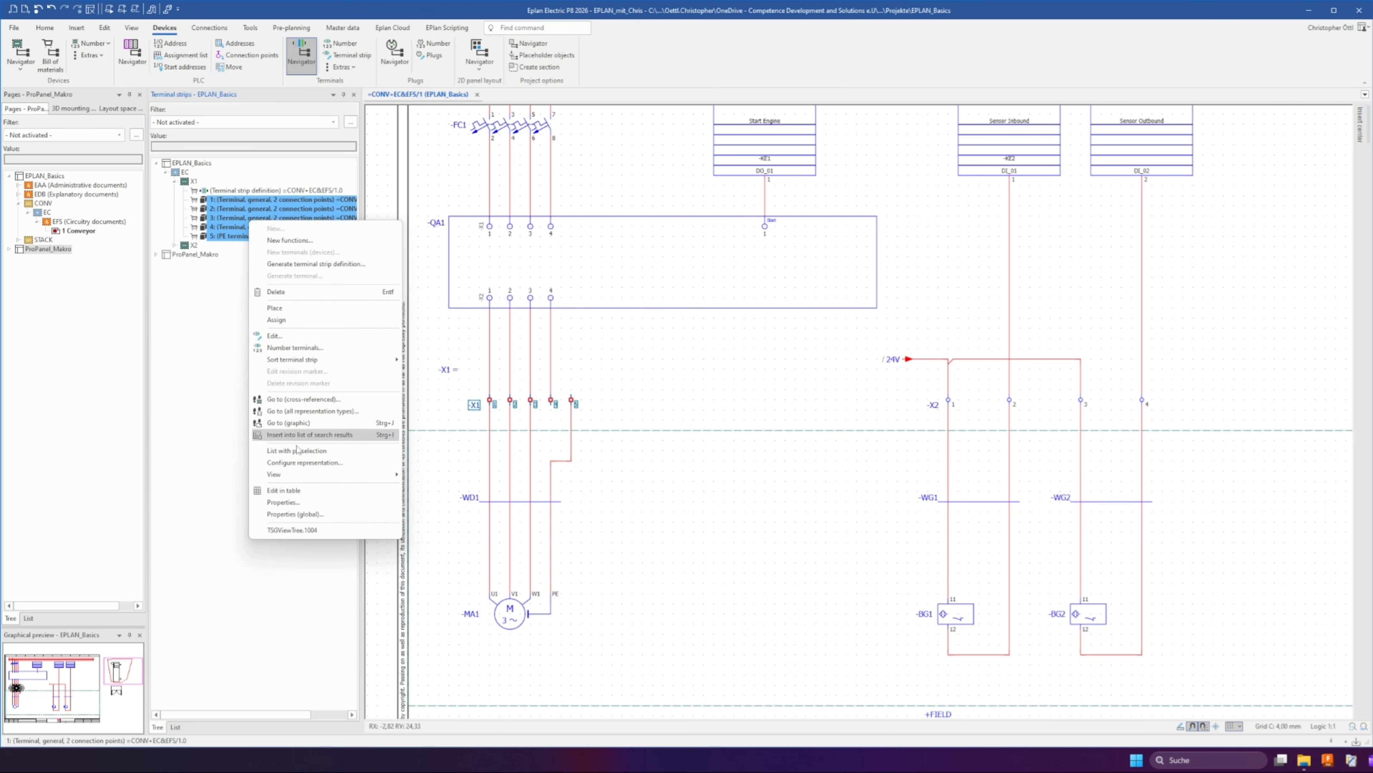
click(287, 502)
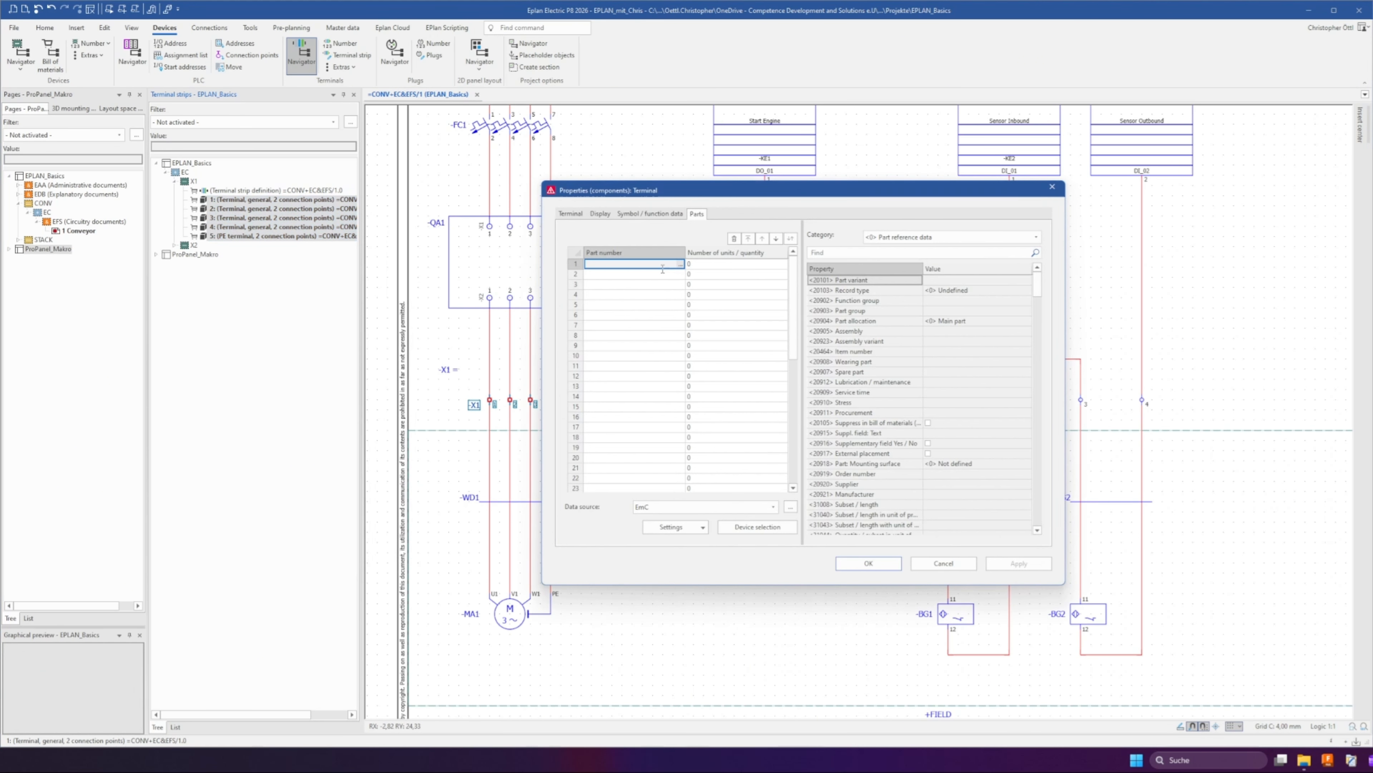
click(680, 265)
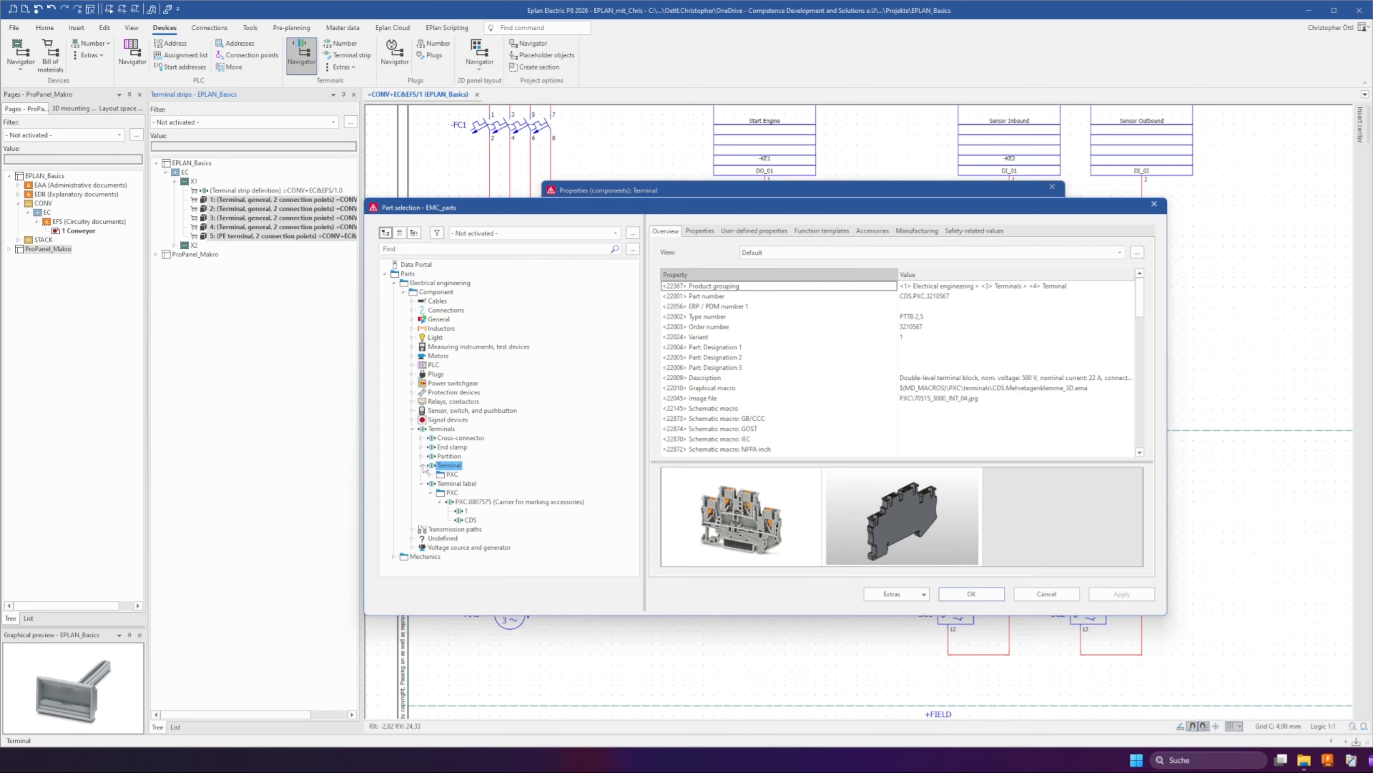
click(430, 475)
click(498, 465)
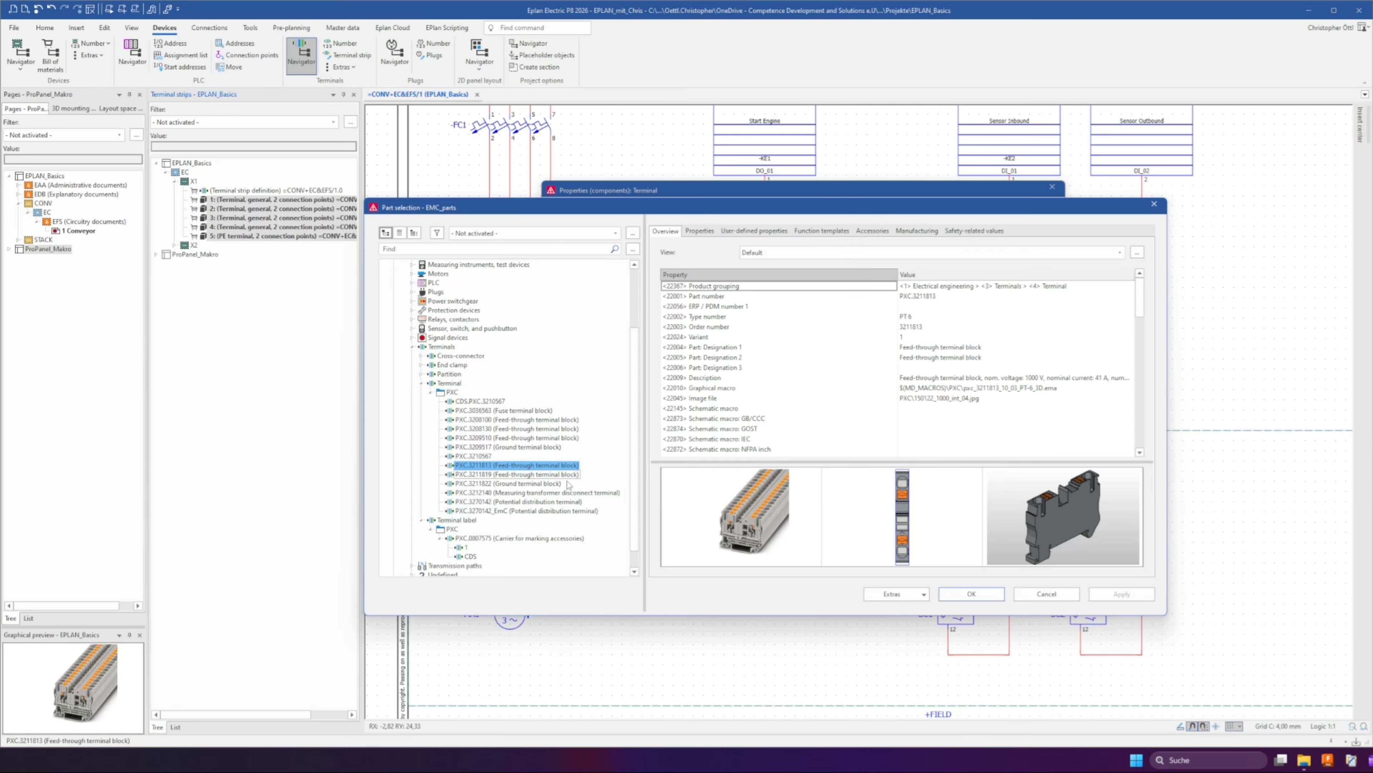
click(971, 593)
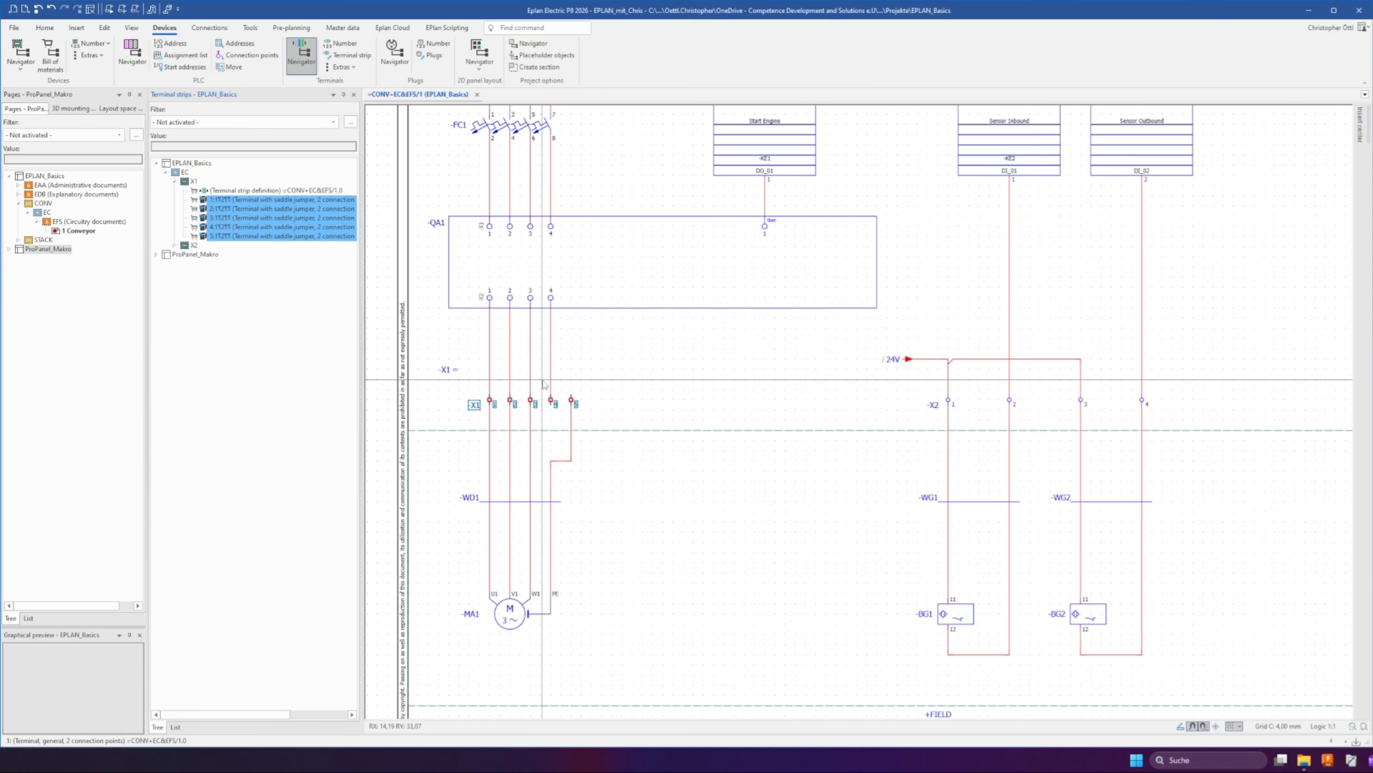
Assign the ground terminal block PXC.3211822 as the part for terminal X1:5
click(550, 397)
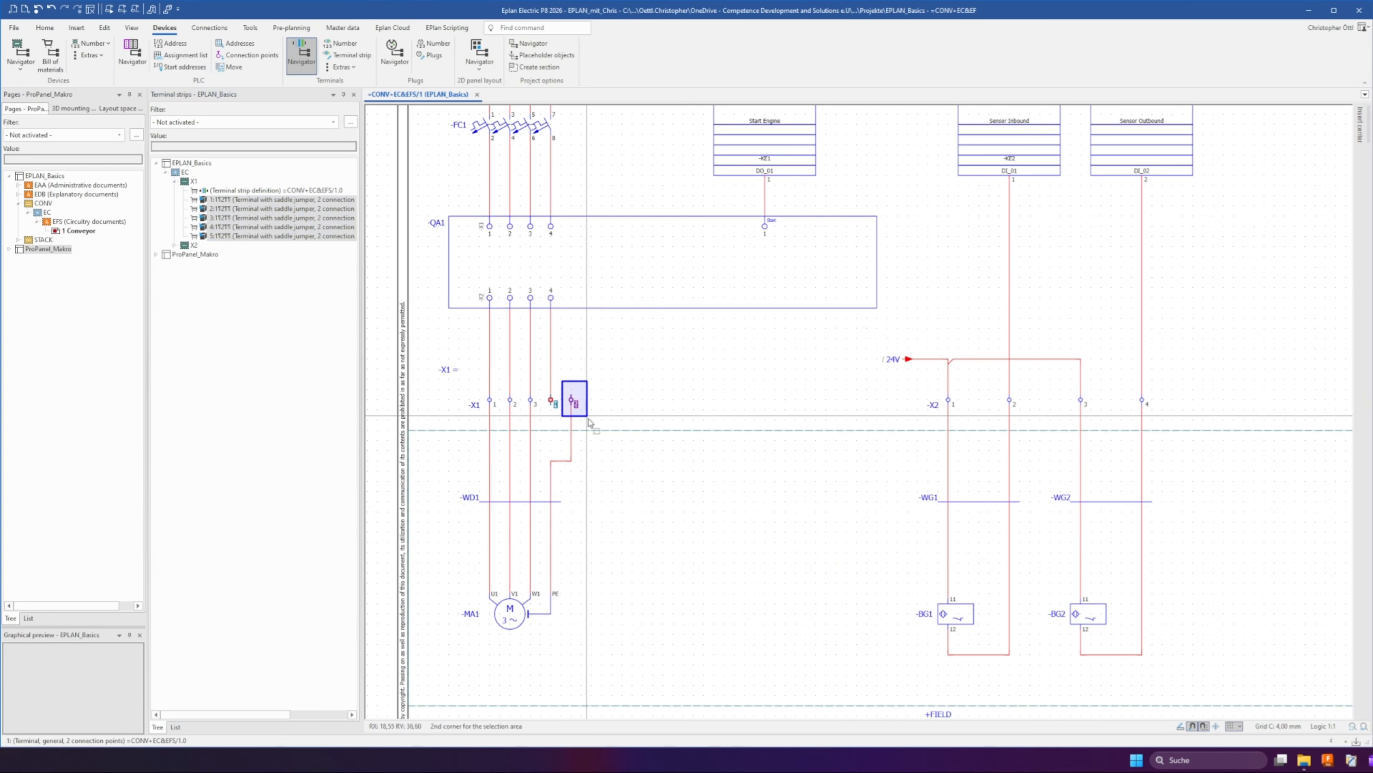
click(571, 399)
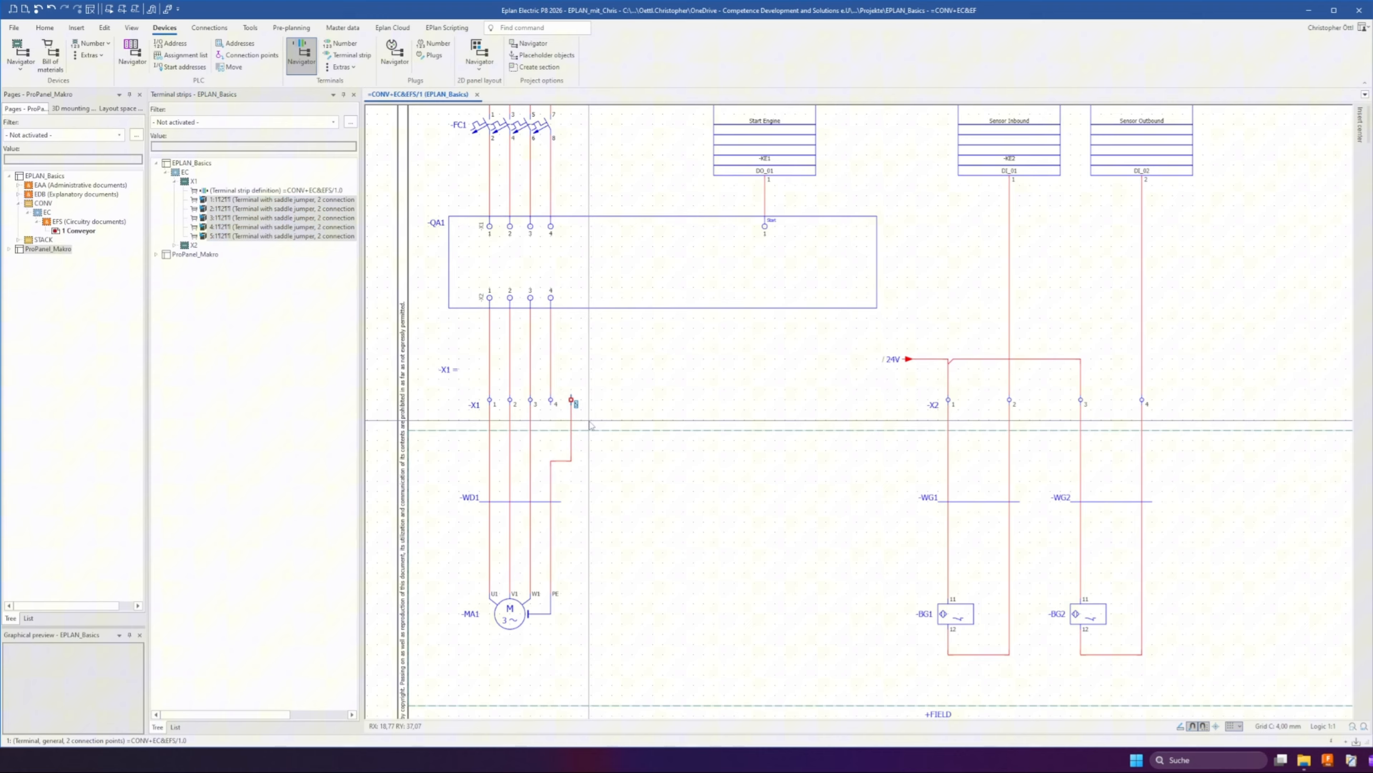
double_click(547, 400)
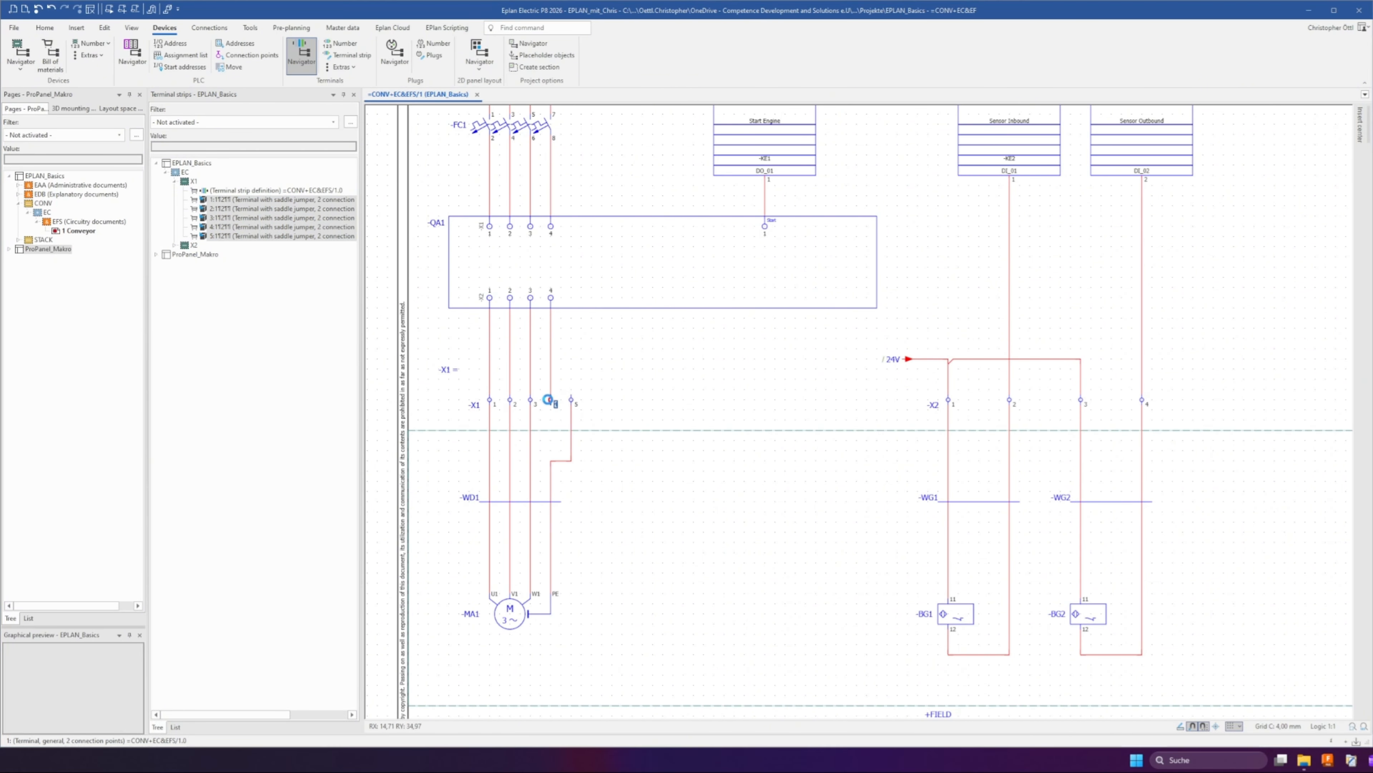
click(679, 264)
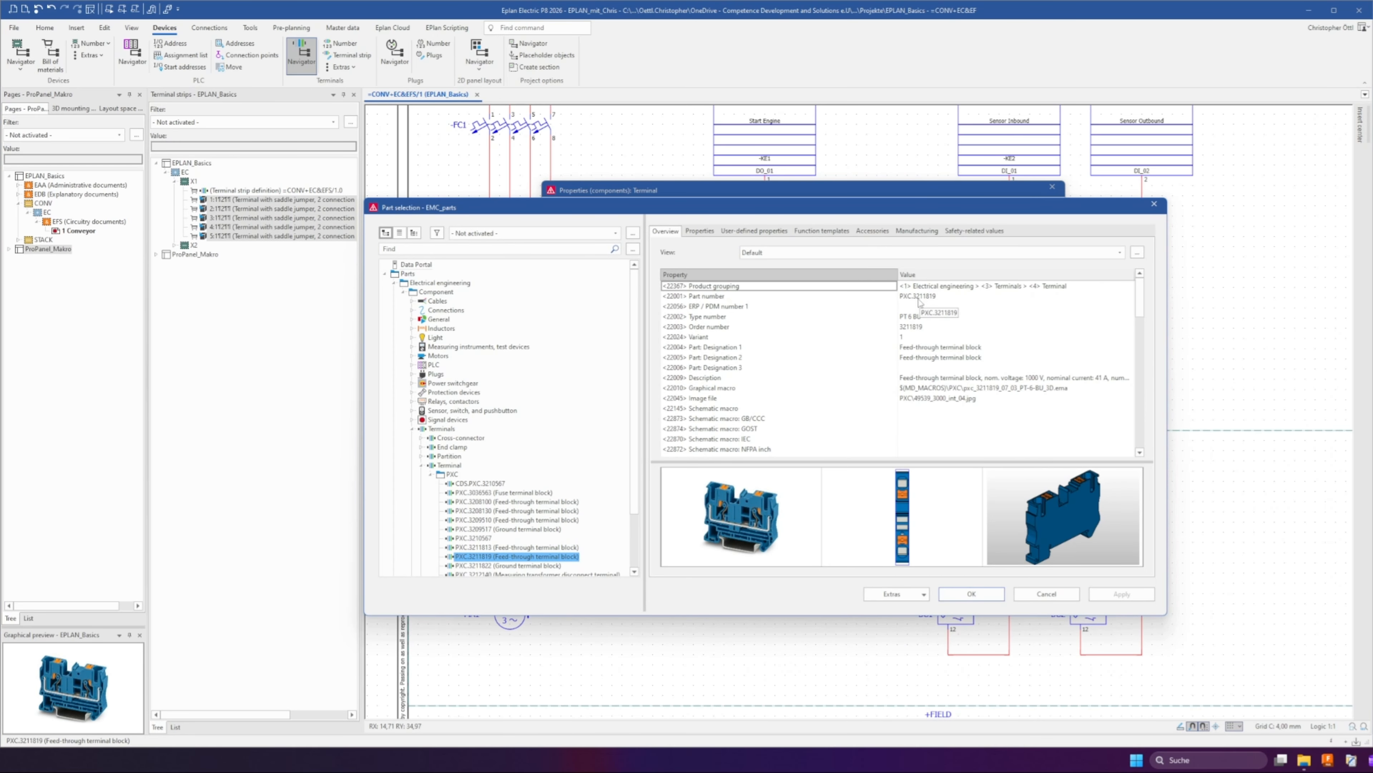
click(972, 593)
click(908, 564)
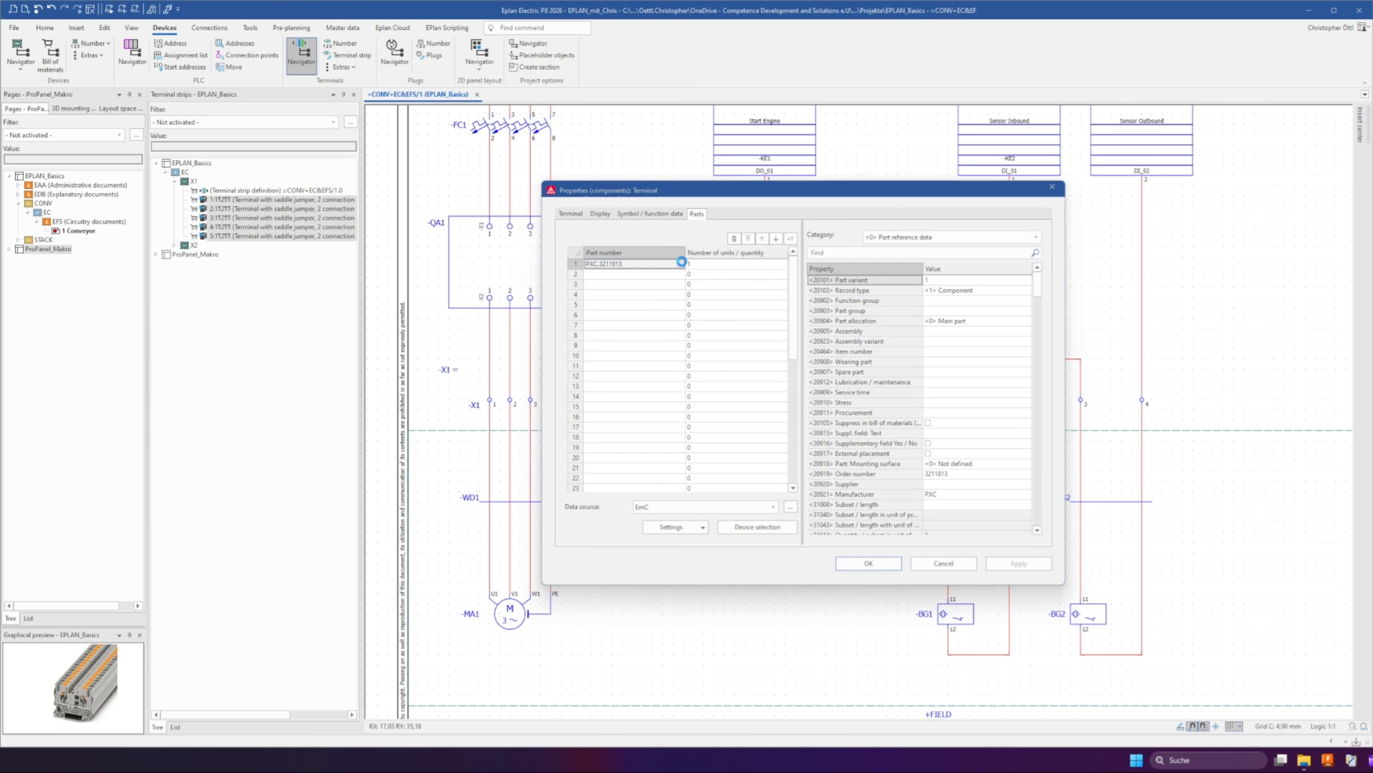
click(681, 262)
click(546, 556)
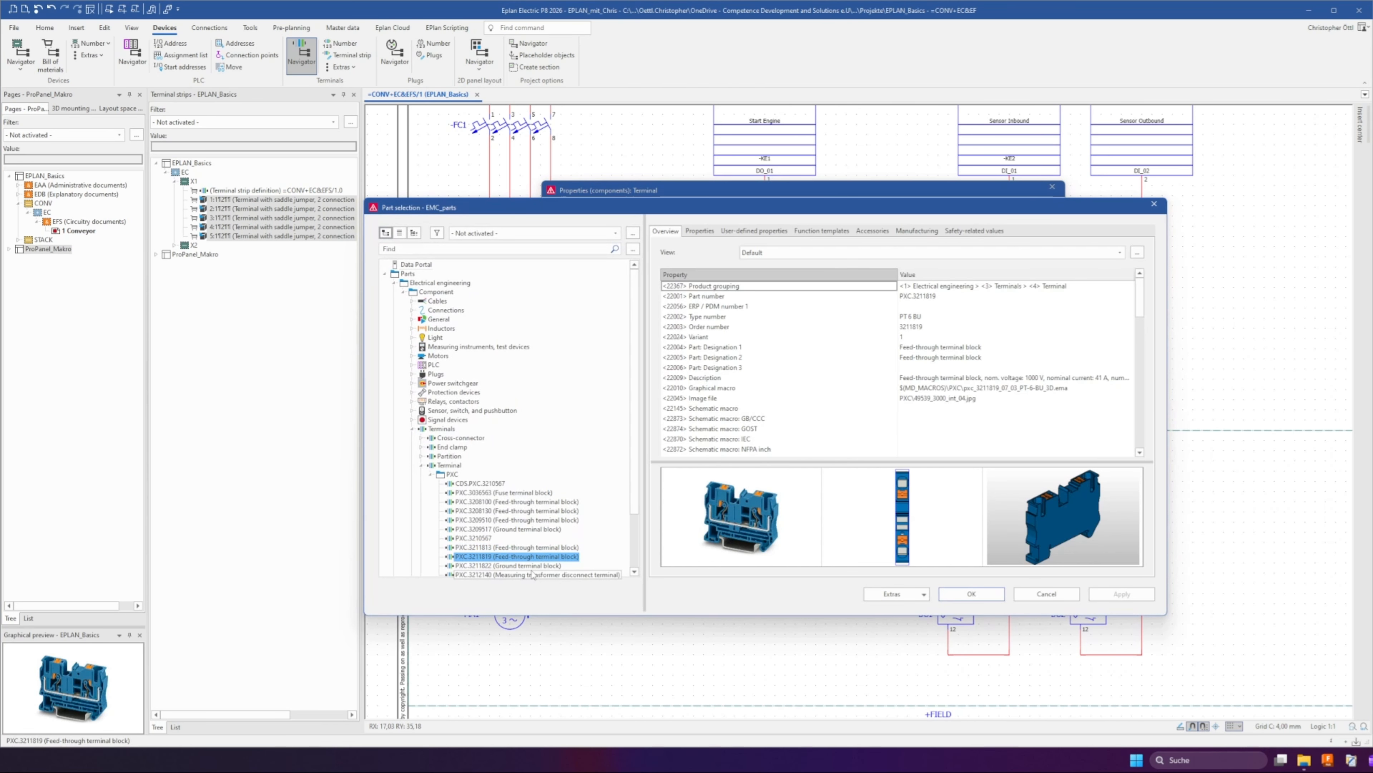
click(514, 566)
click(972, 593)
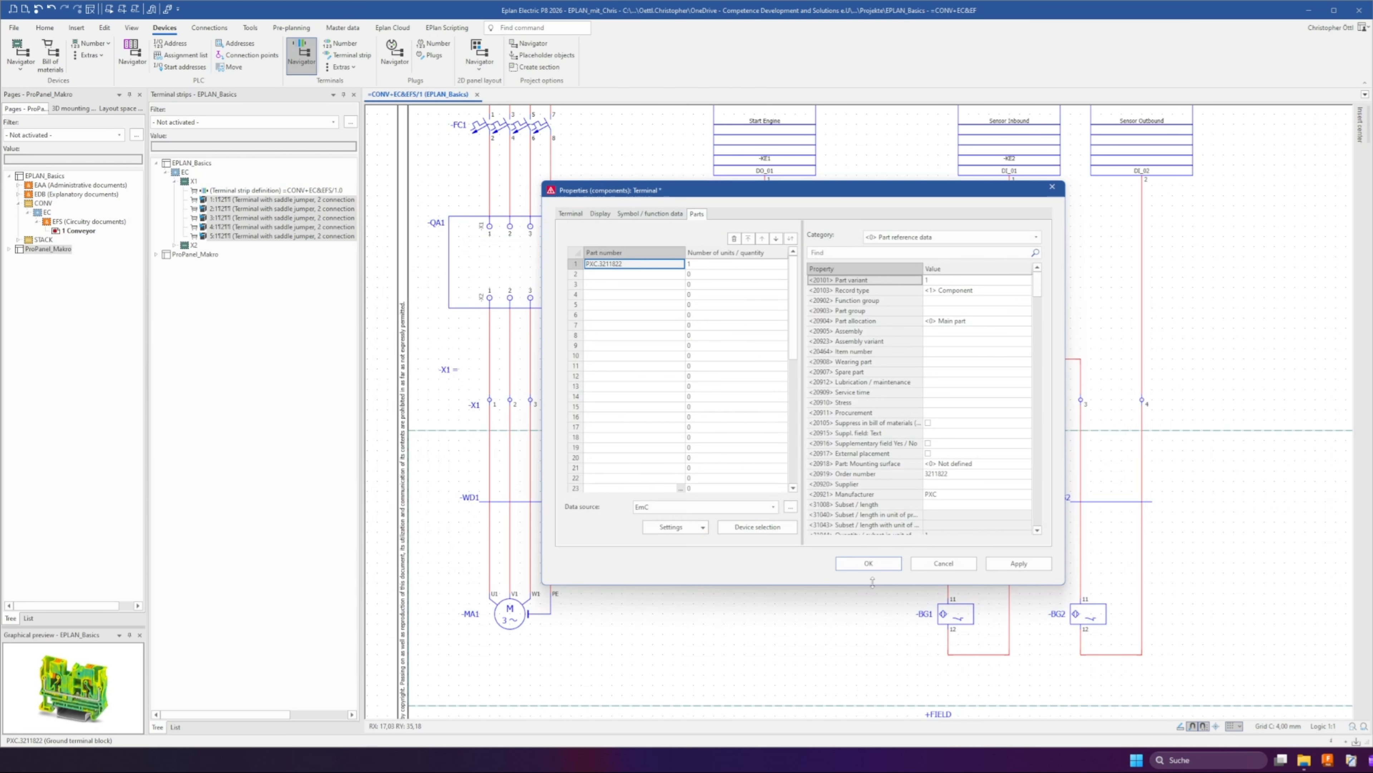
click(868, 563)
Open terminal X1:5's properties to check its assigned part, then close without changes
drag(426, 342, 597, 424)
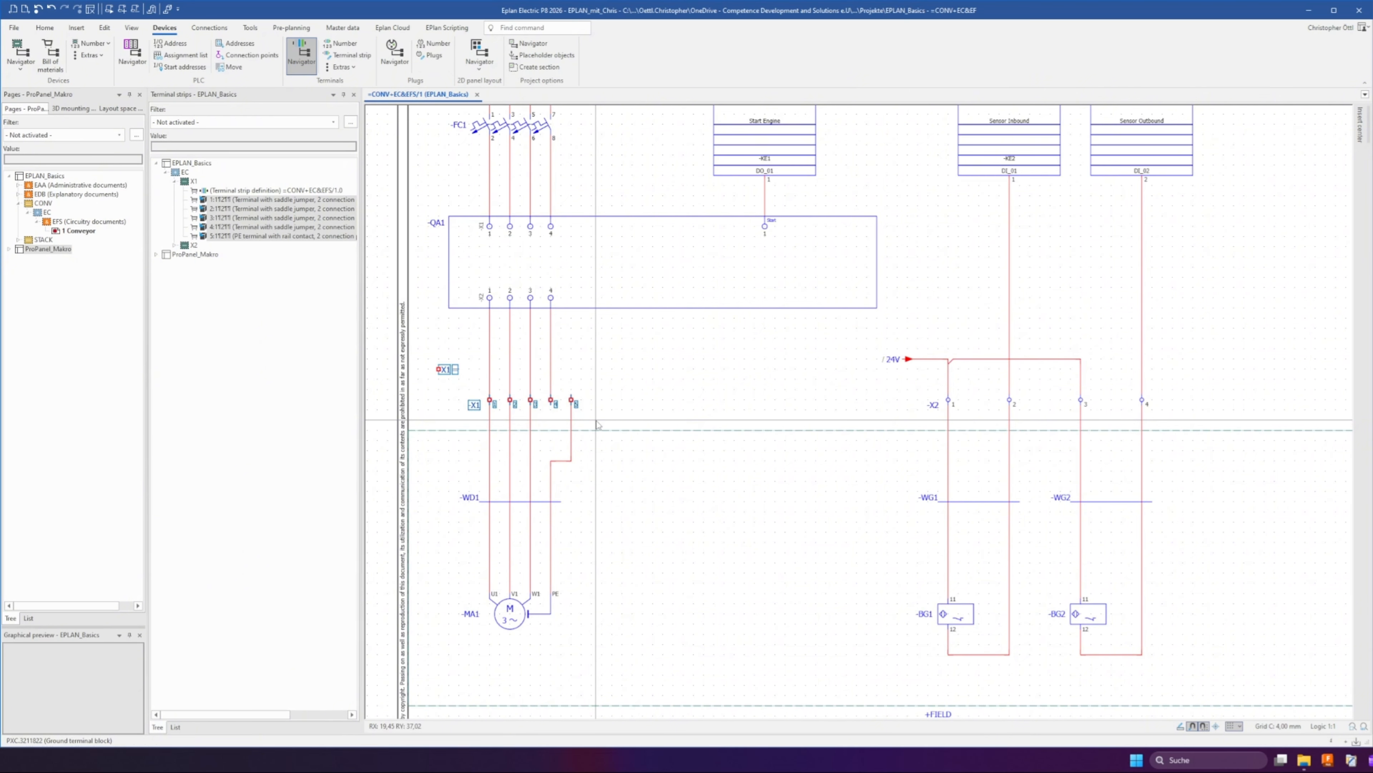
click(596, 420)
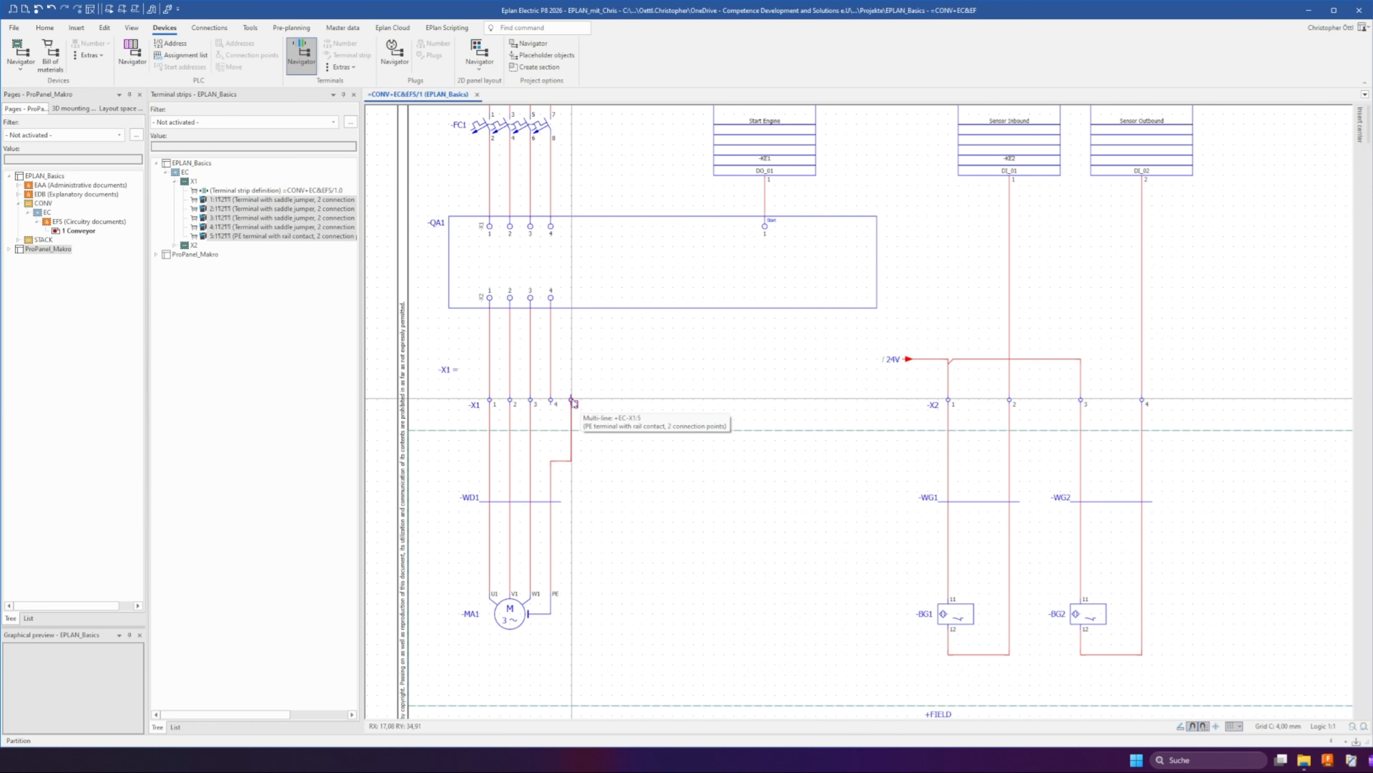
click(574, 403)
click(592, 283)
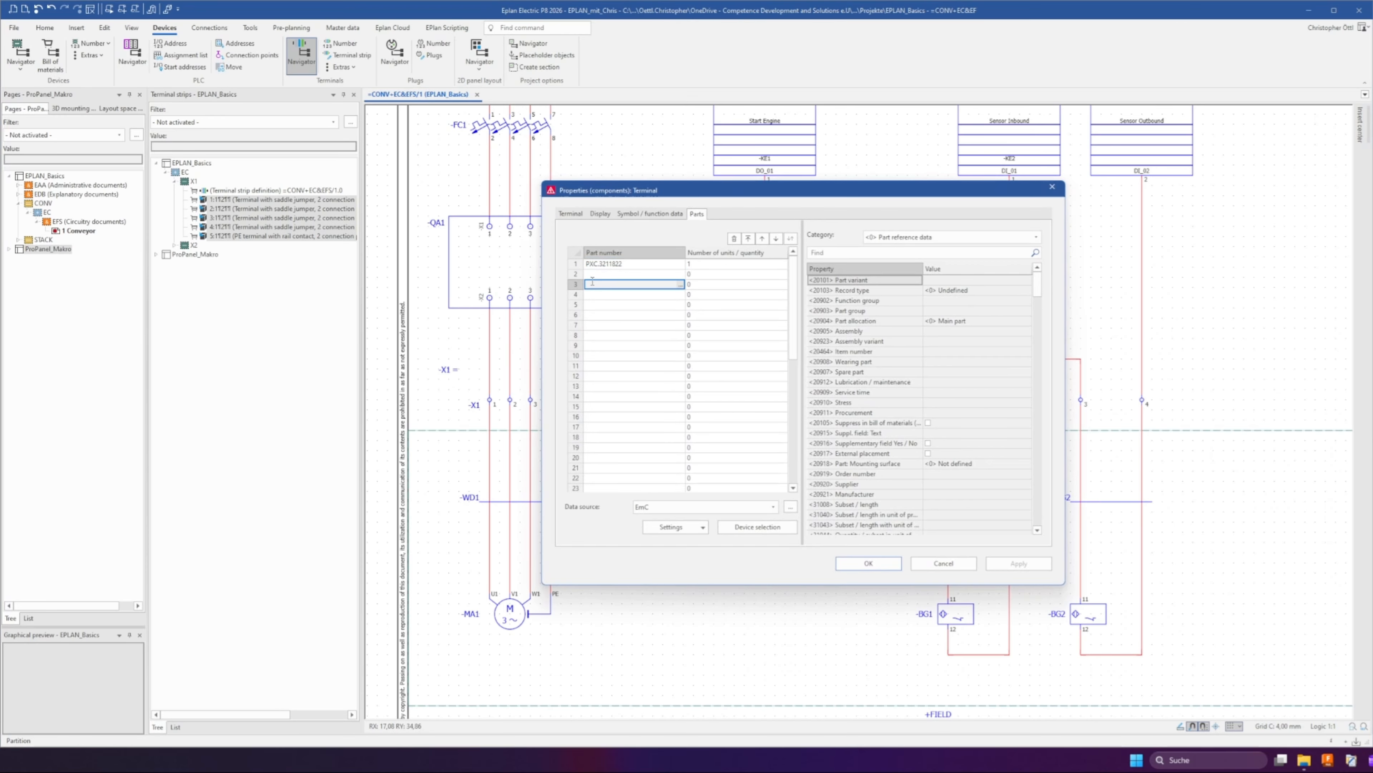
click(944, 563)
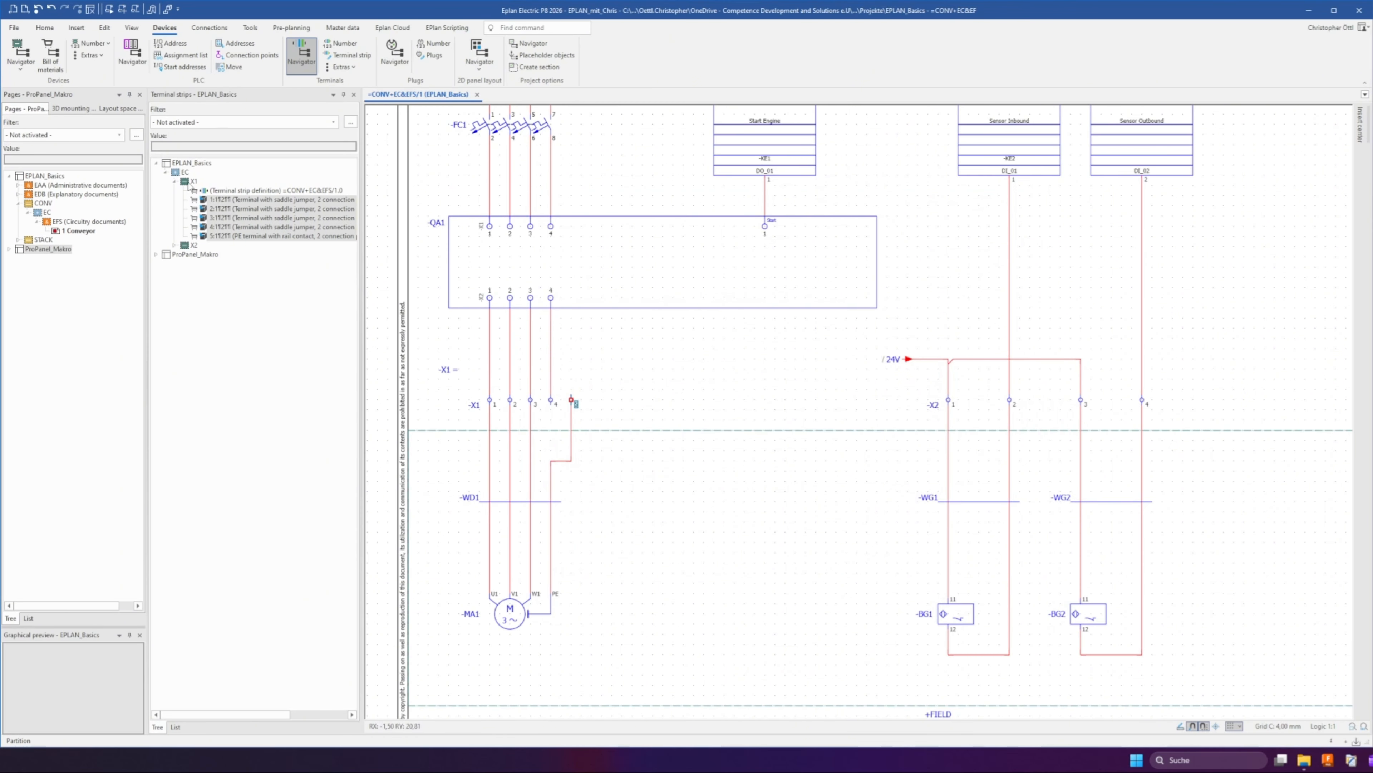
Edit terminal strip X1 and add the end and partition plate PXC.3212044 after terminal 5
right_click(189, 184)
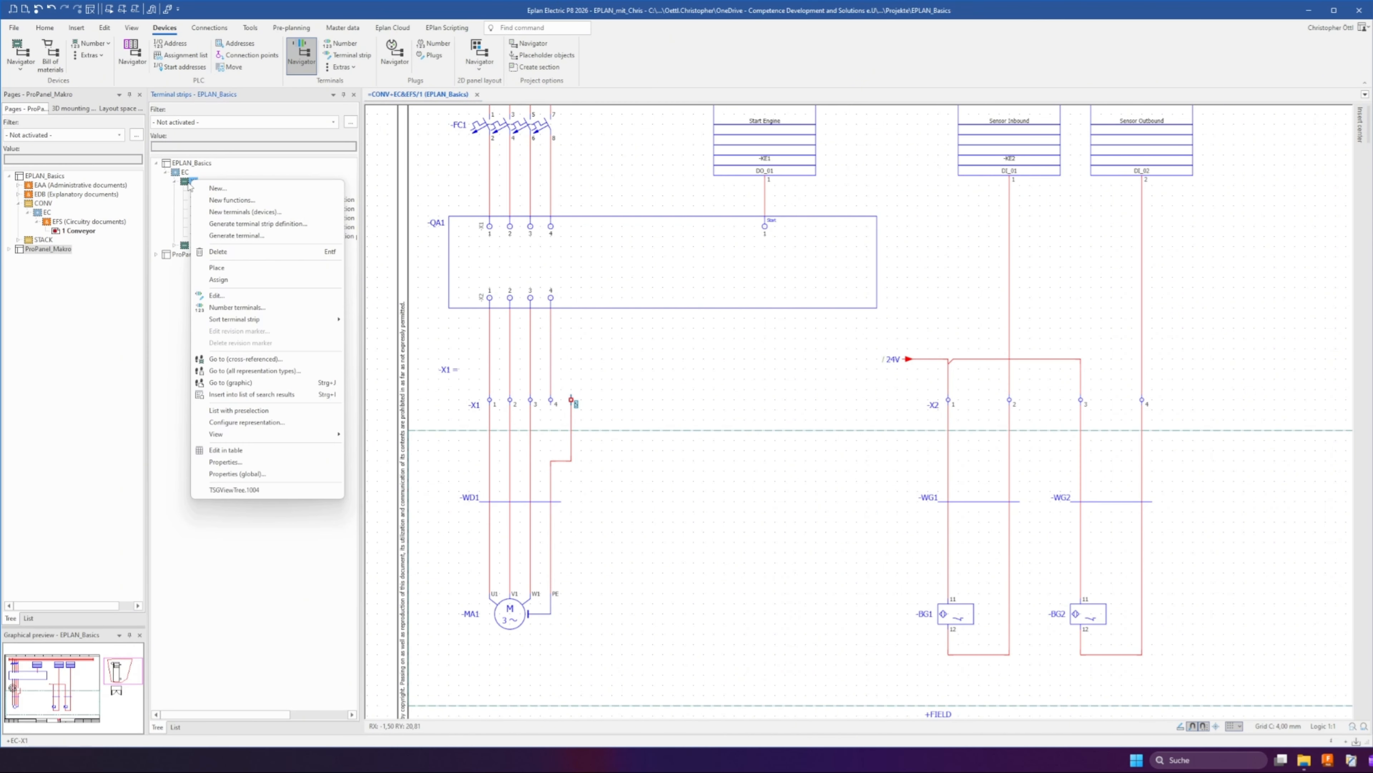
click(217, 295)
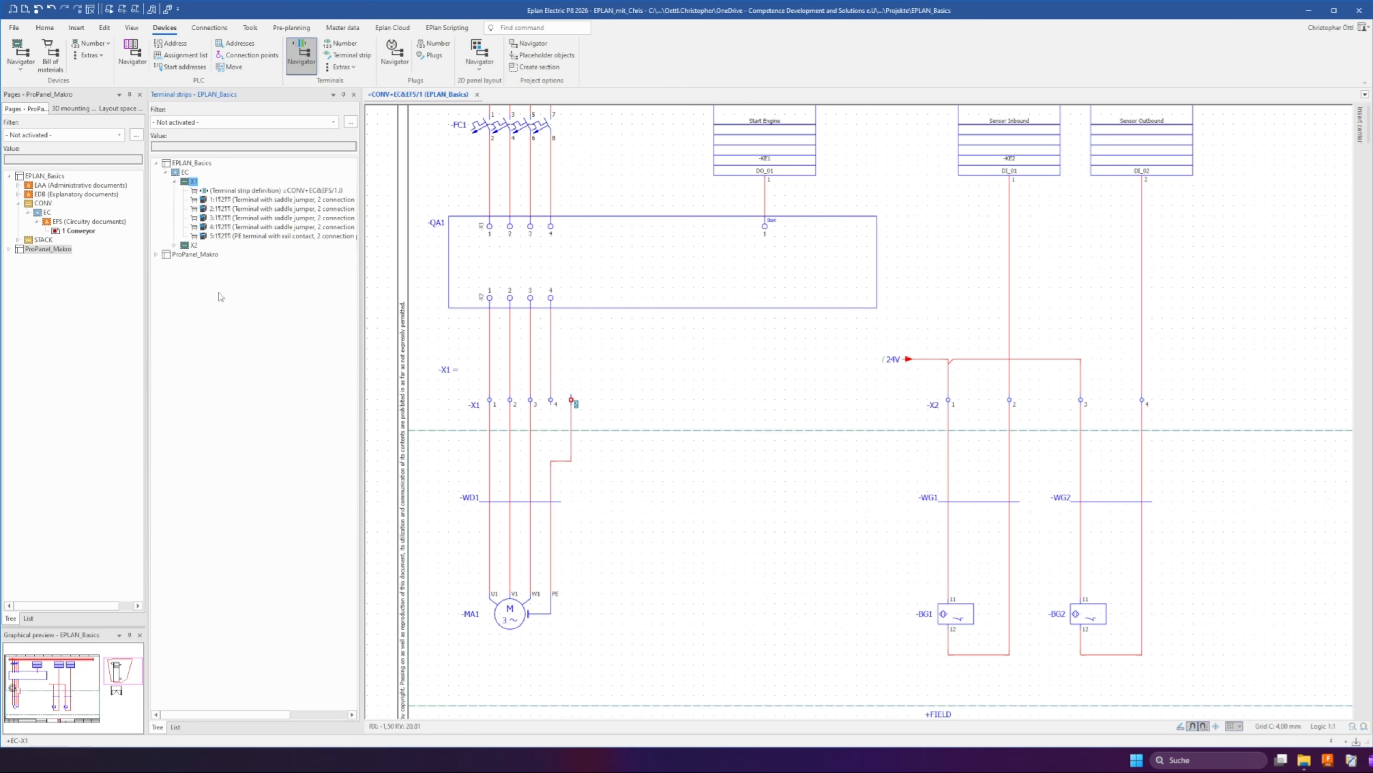
click(649, 260)
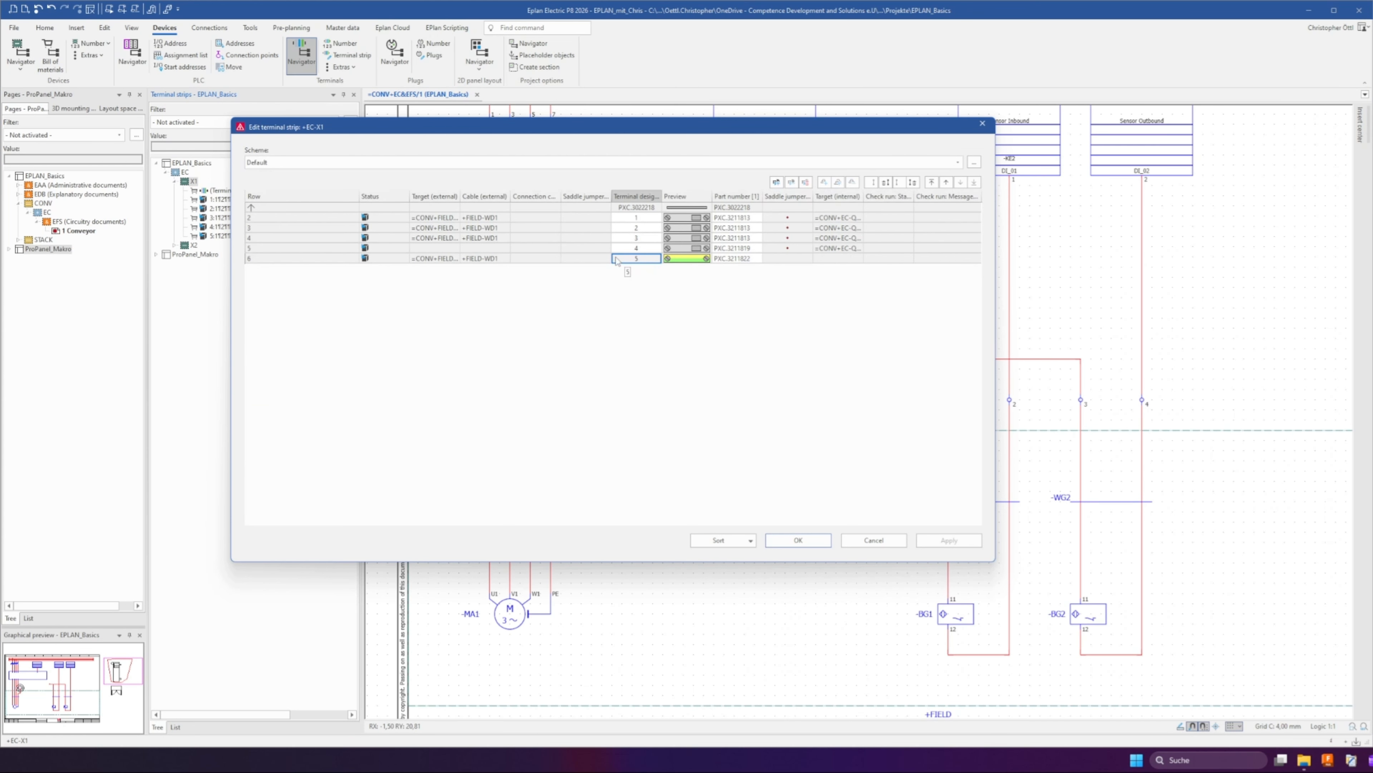
click(676, 261)
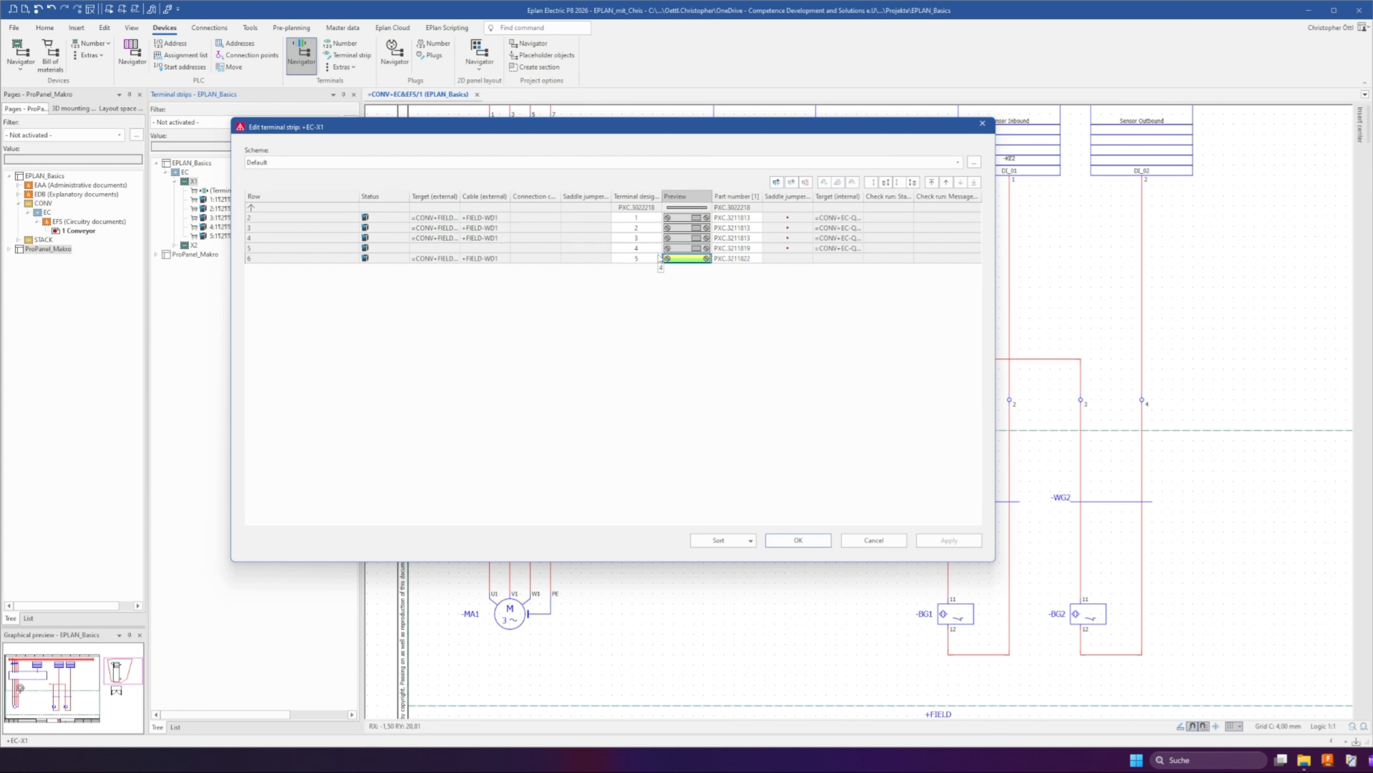
click(777, 183)
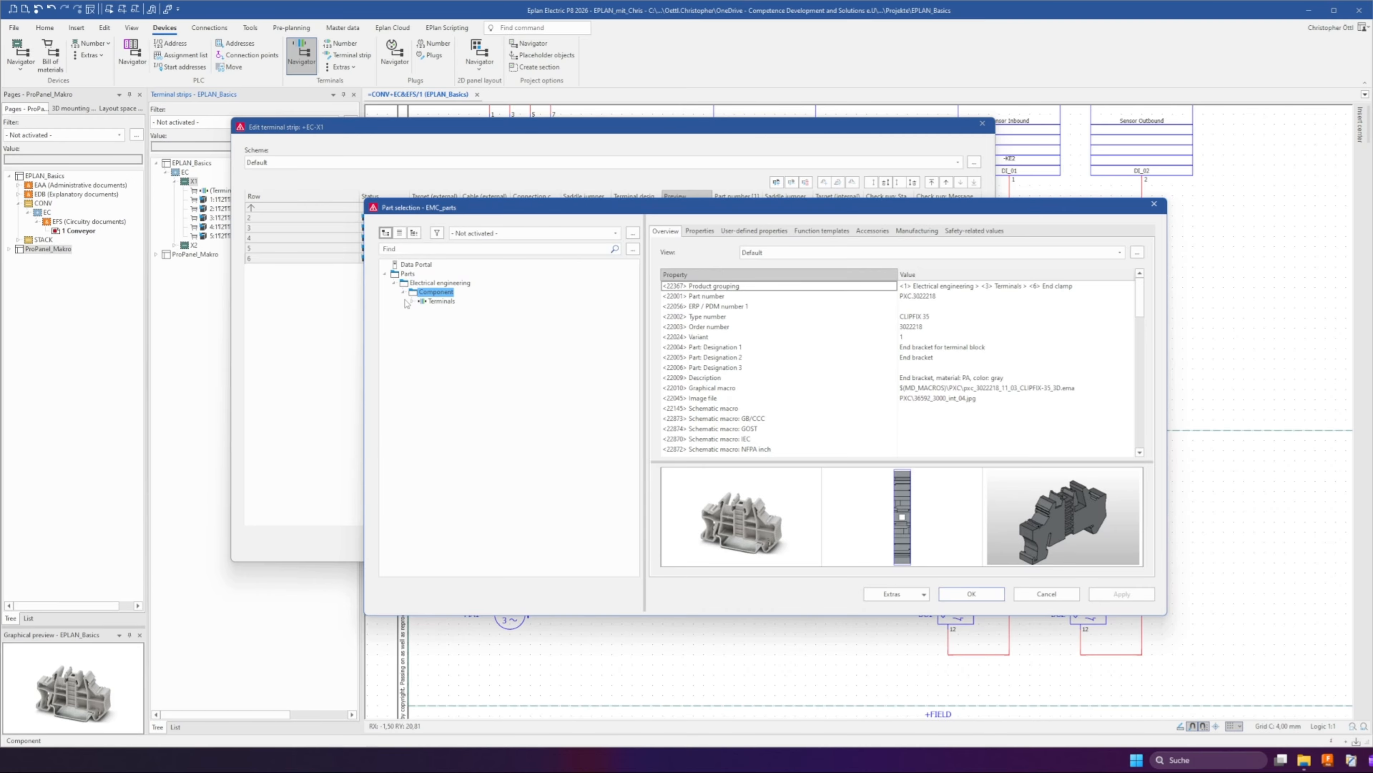
click(410, 301)
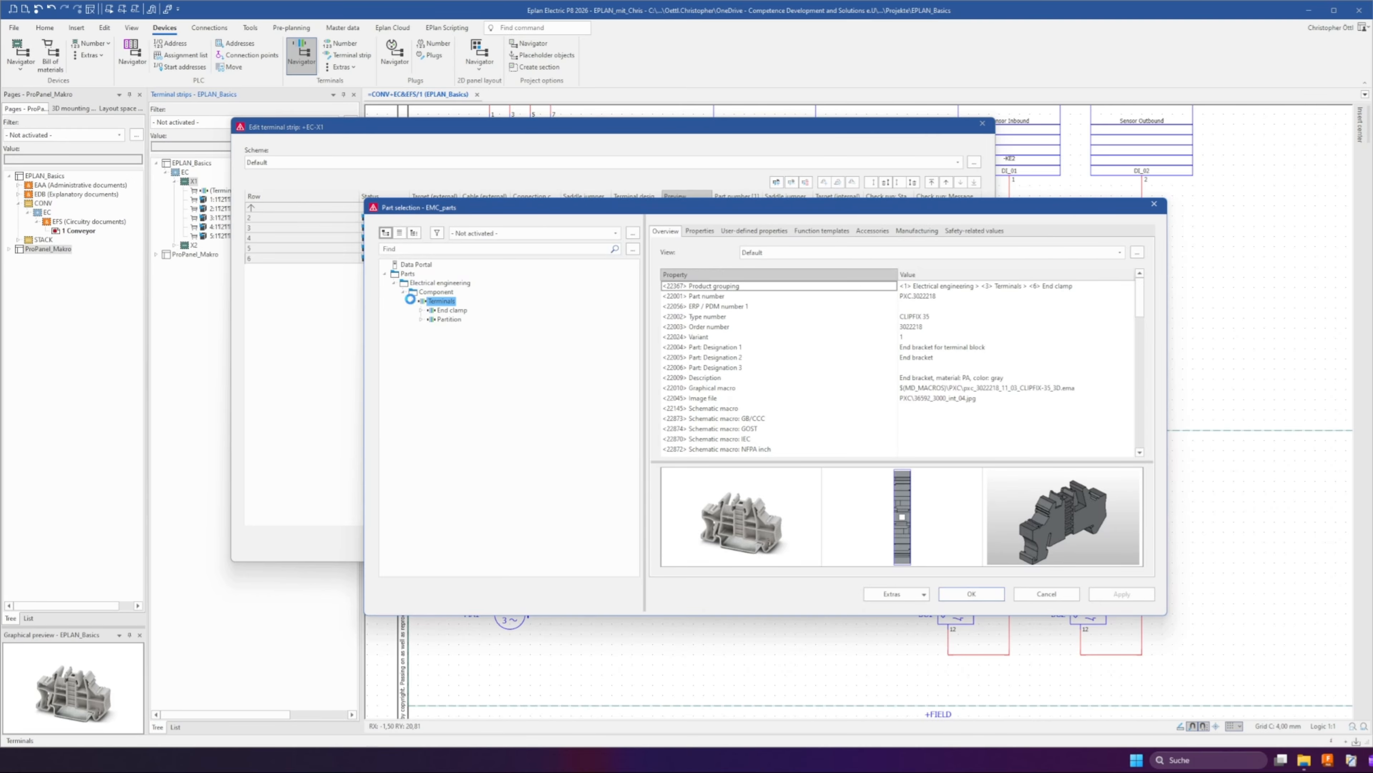
click(421, 319)
click(431, 329)
click(490, 357)
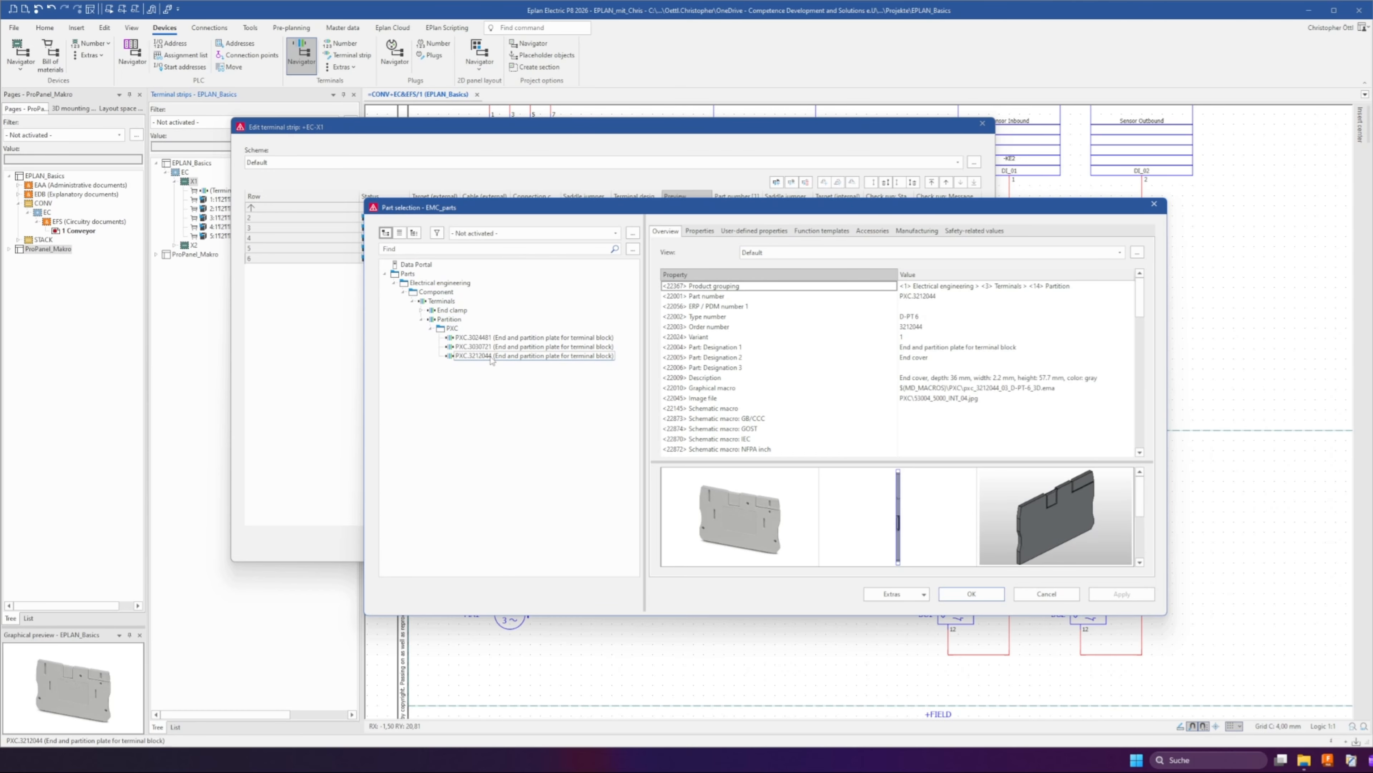
click(972, 594)
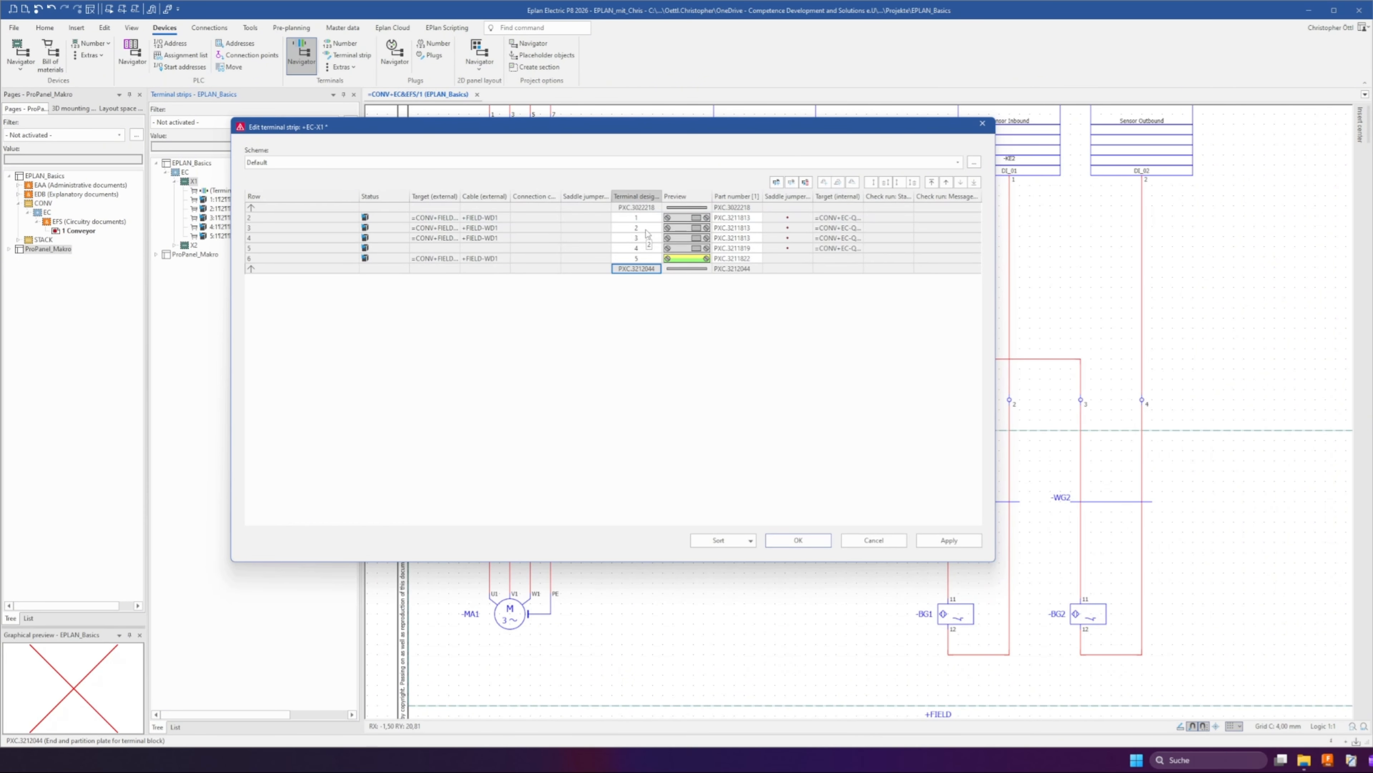
Add the end bracket PXC.3022218 at the end of terminal strip X1 and apply the changes
click(776, 185)
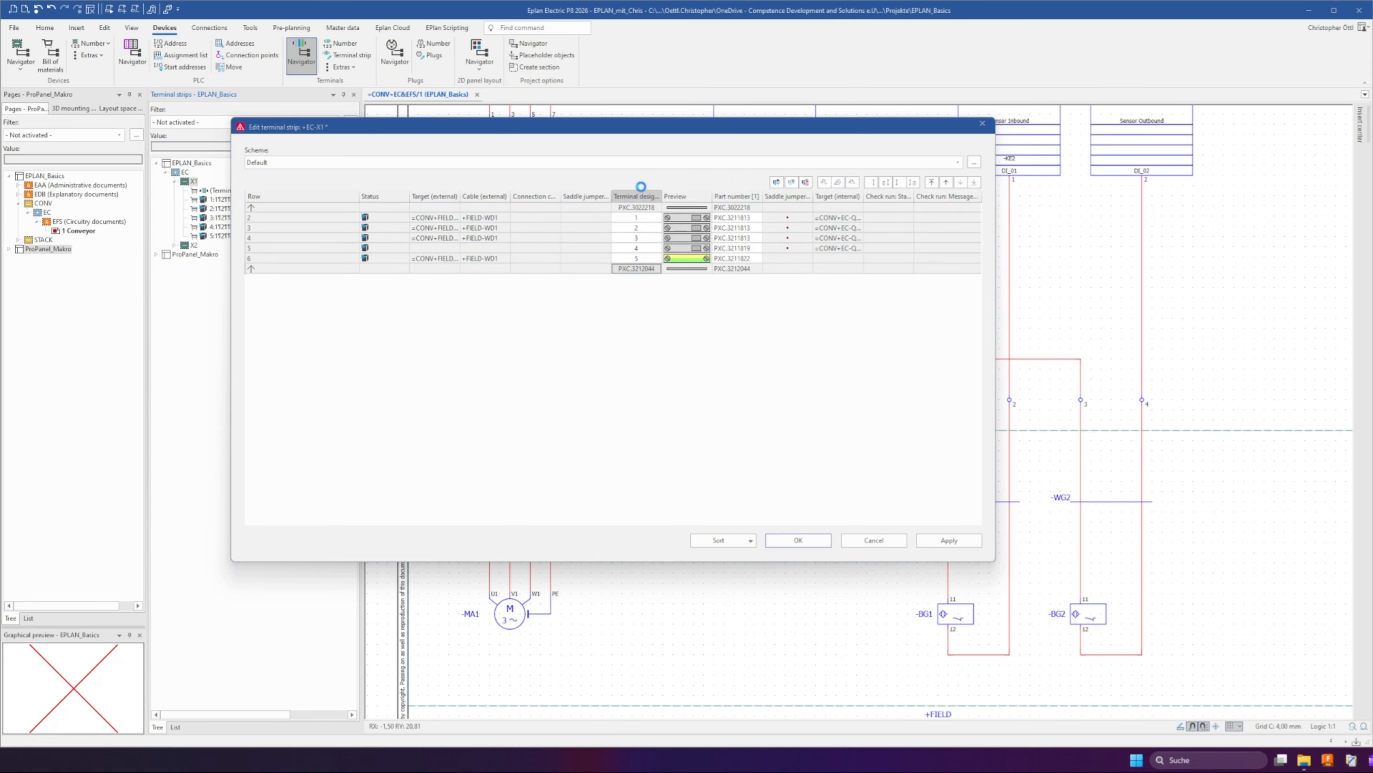
click(422, 310)
click(432, 320)
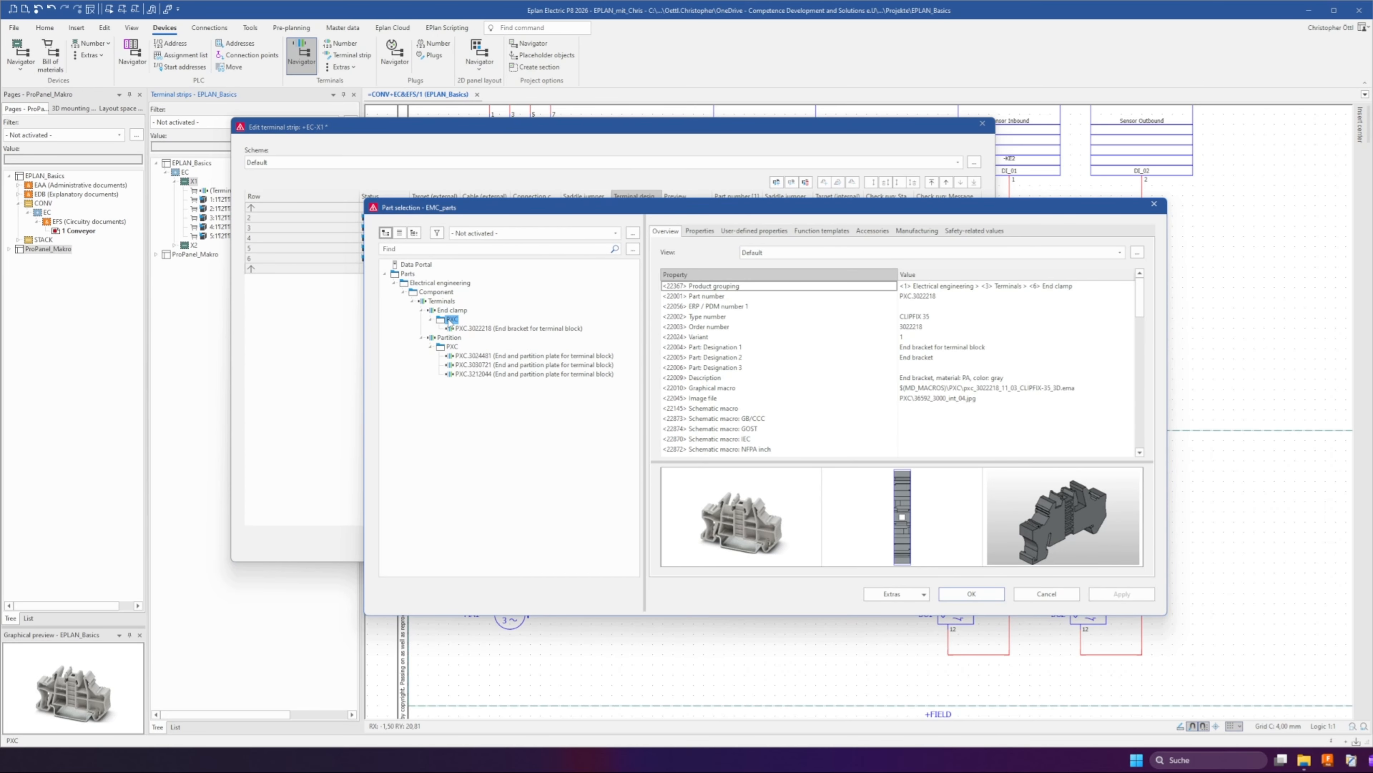
click(470, 328)
click(972, 594)
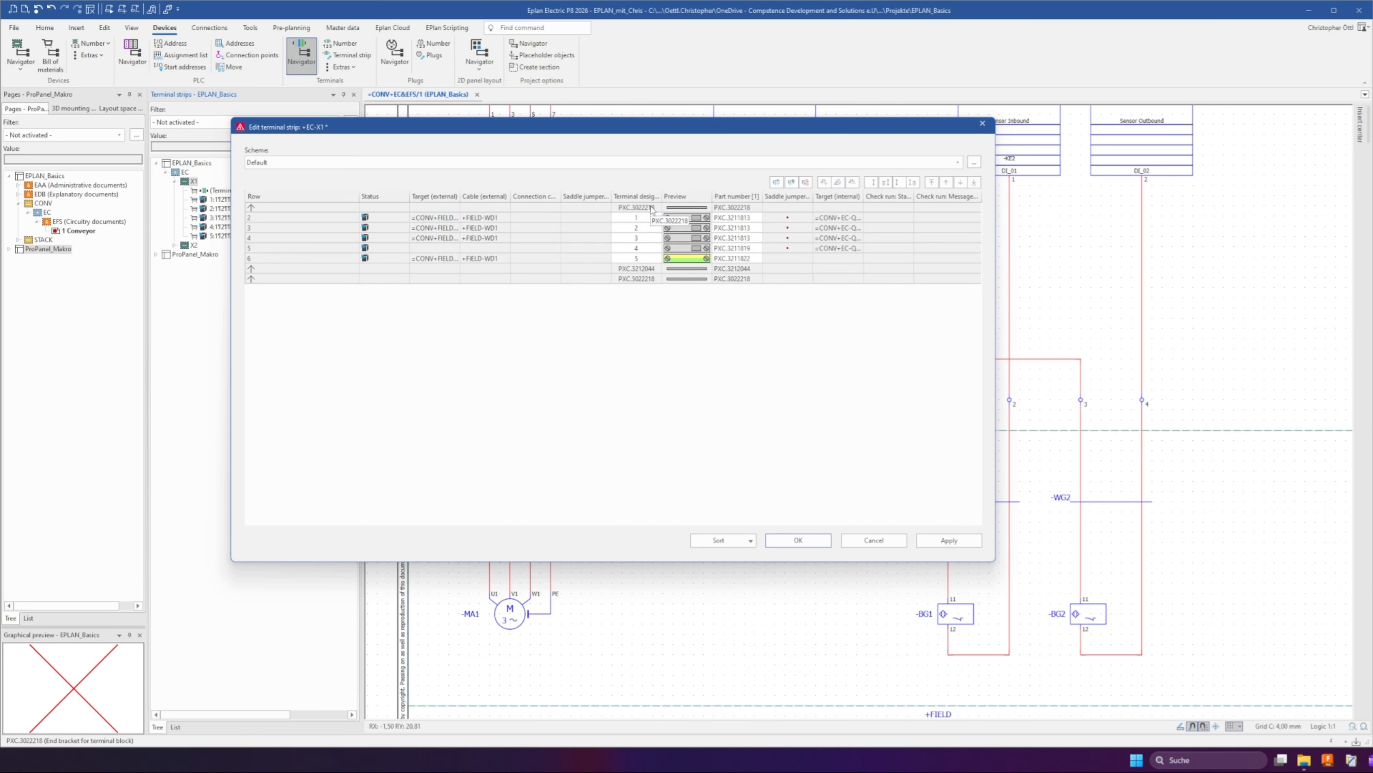
click(646, 278)
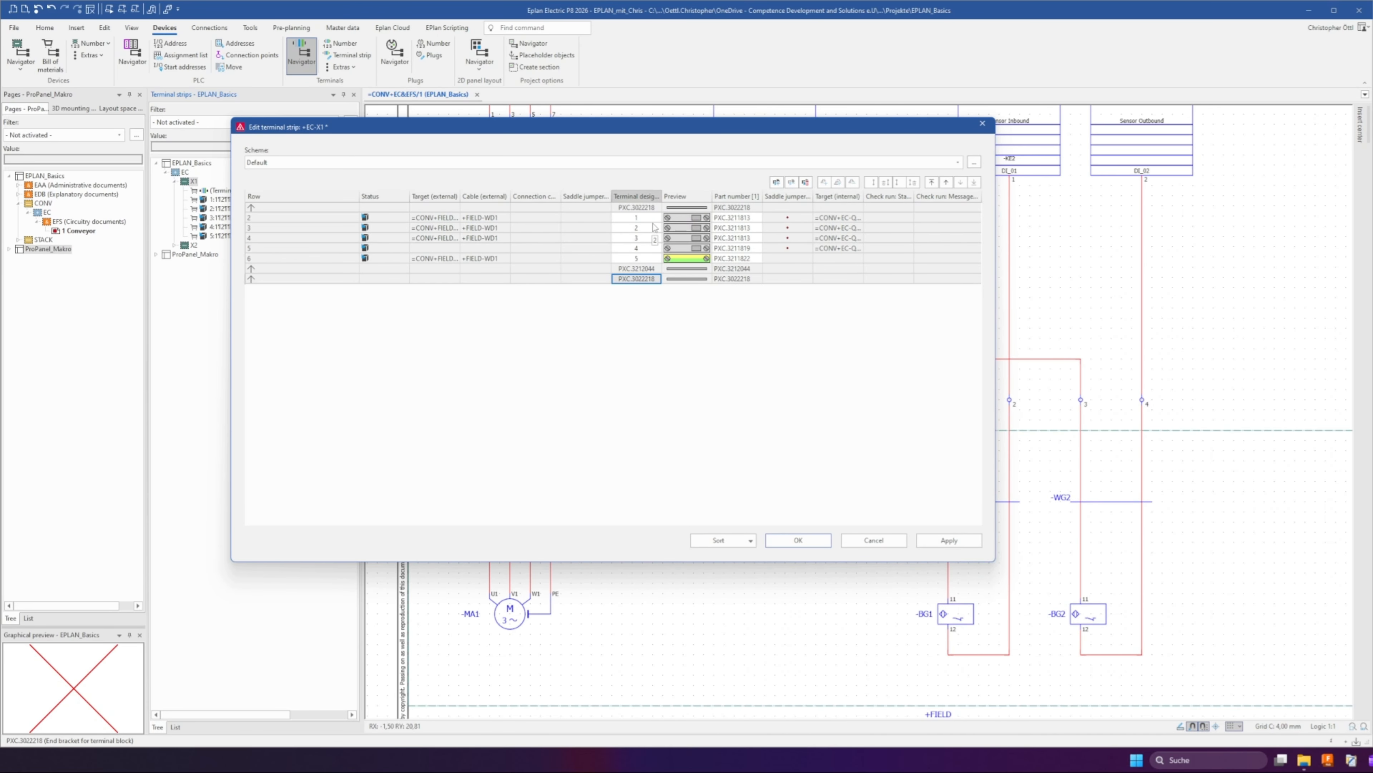
click(653, 209)
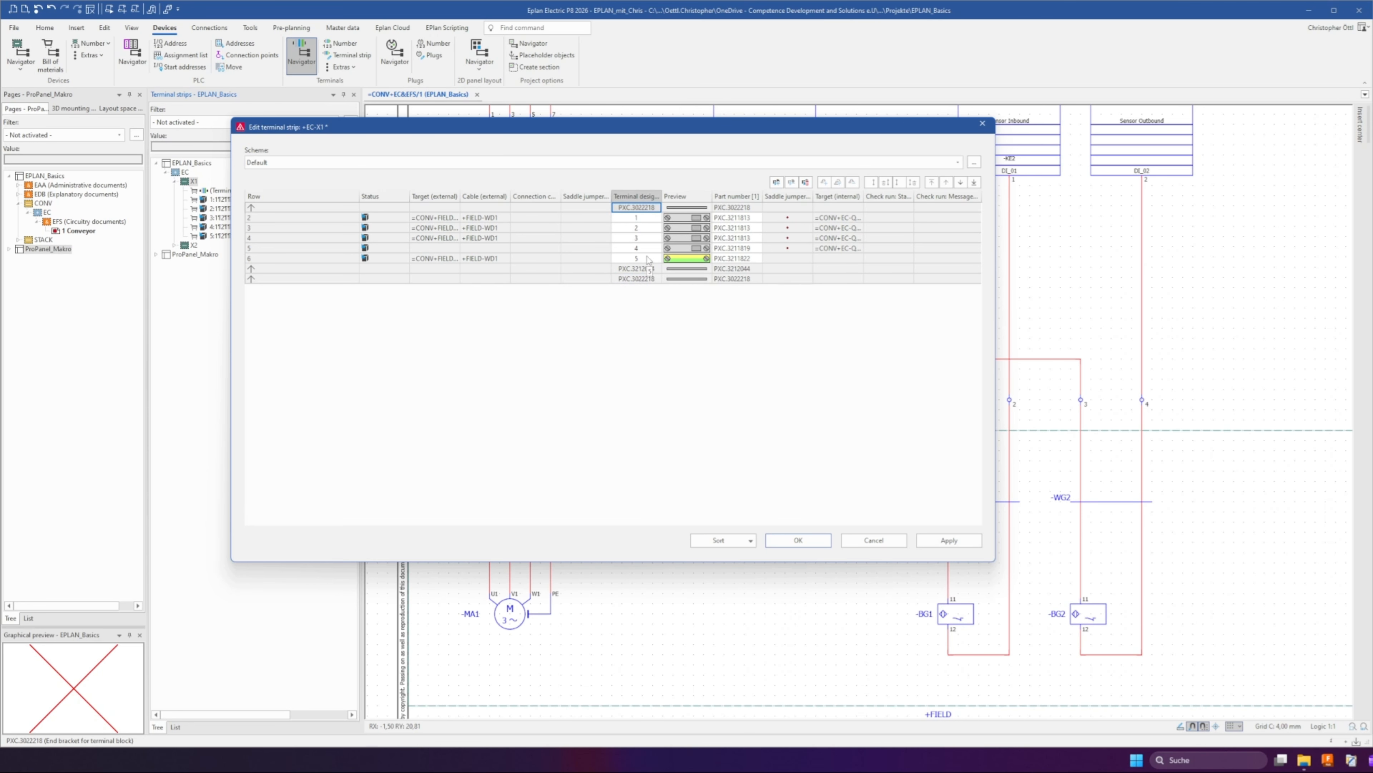
click(950, 540)
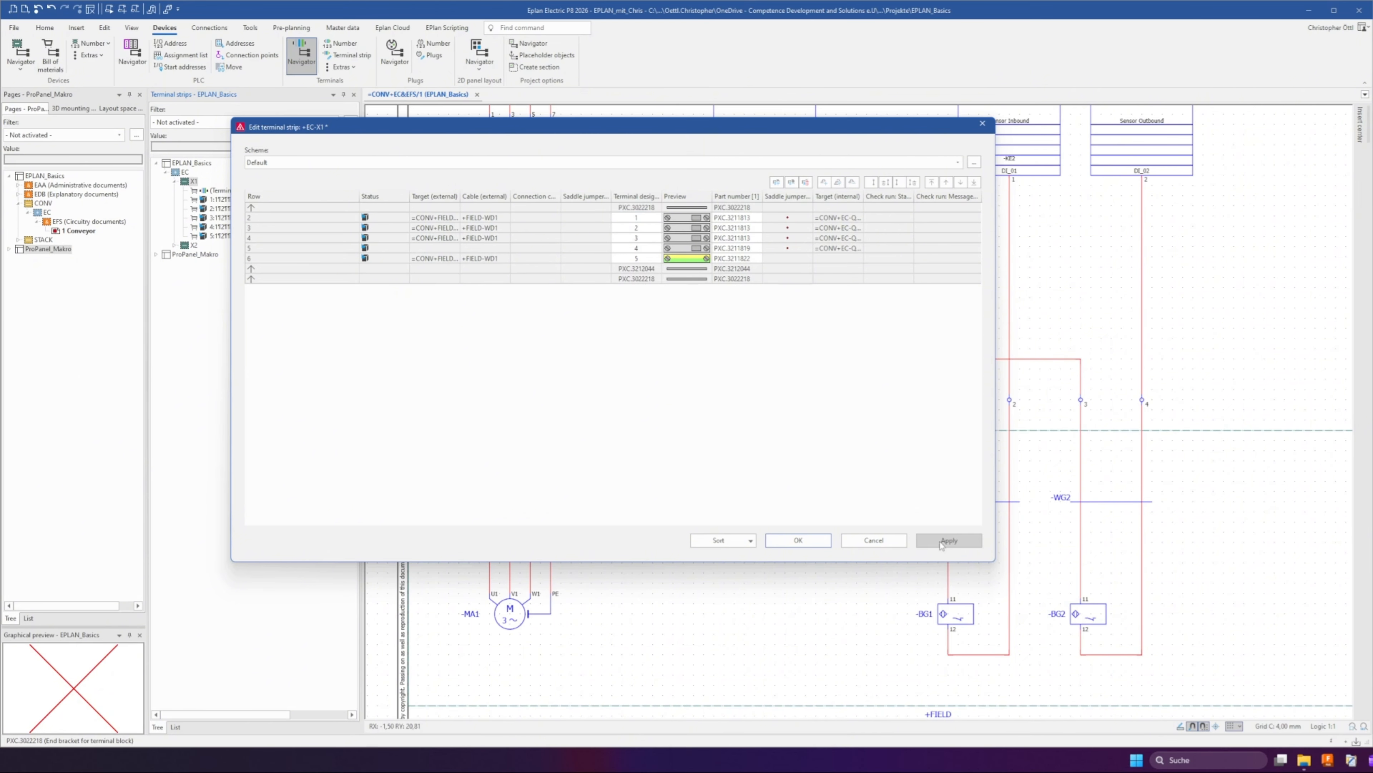
click(798, 540)
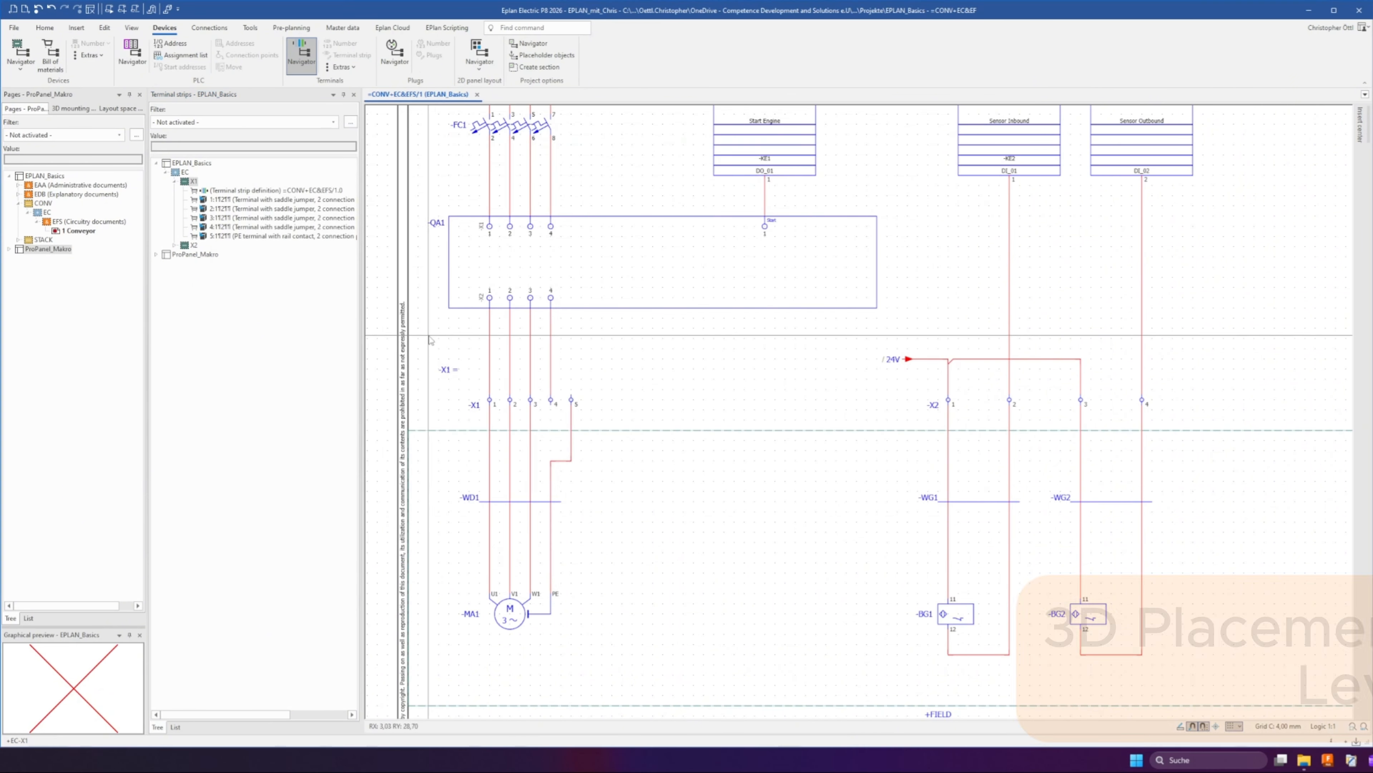
Open the layout space navigator for the project
drag(430, 335, 600, 431)
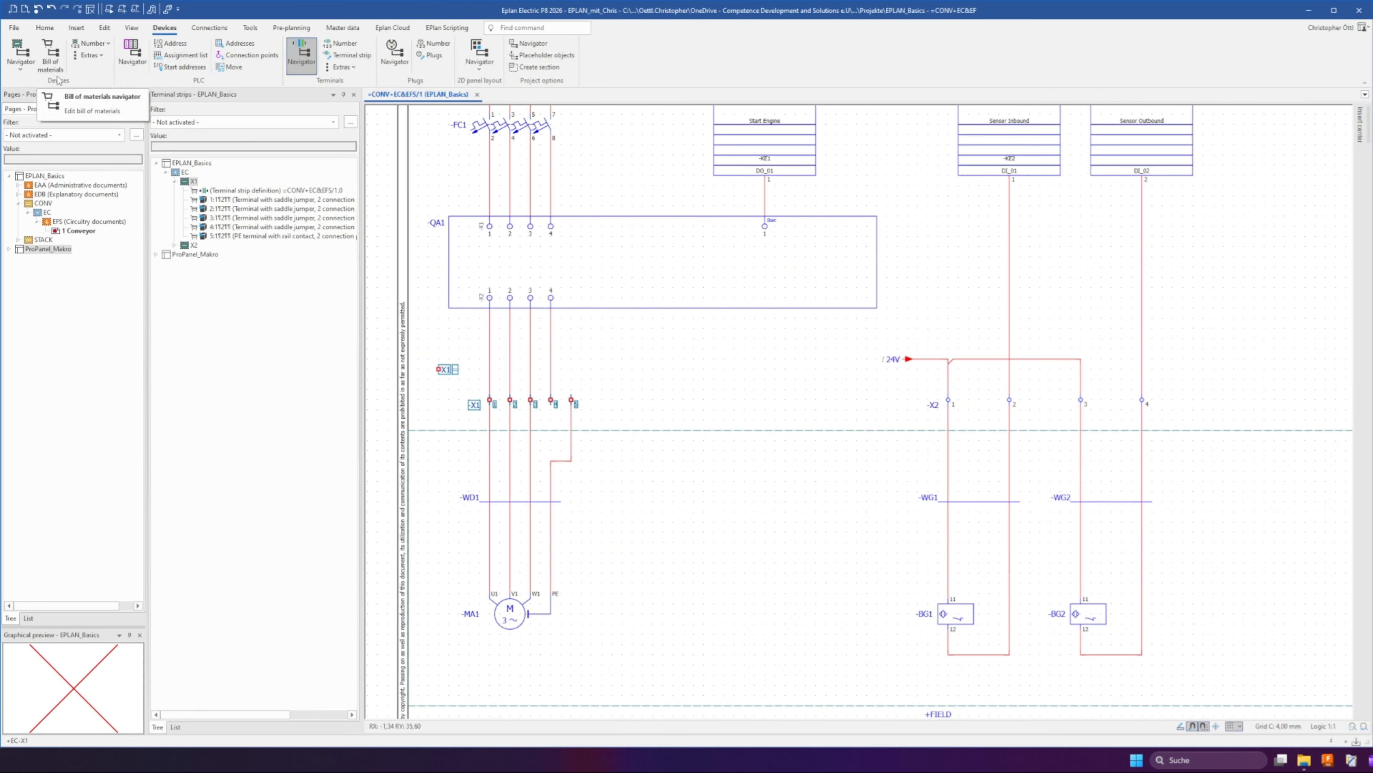
click(132, 28)
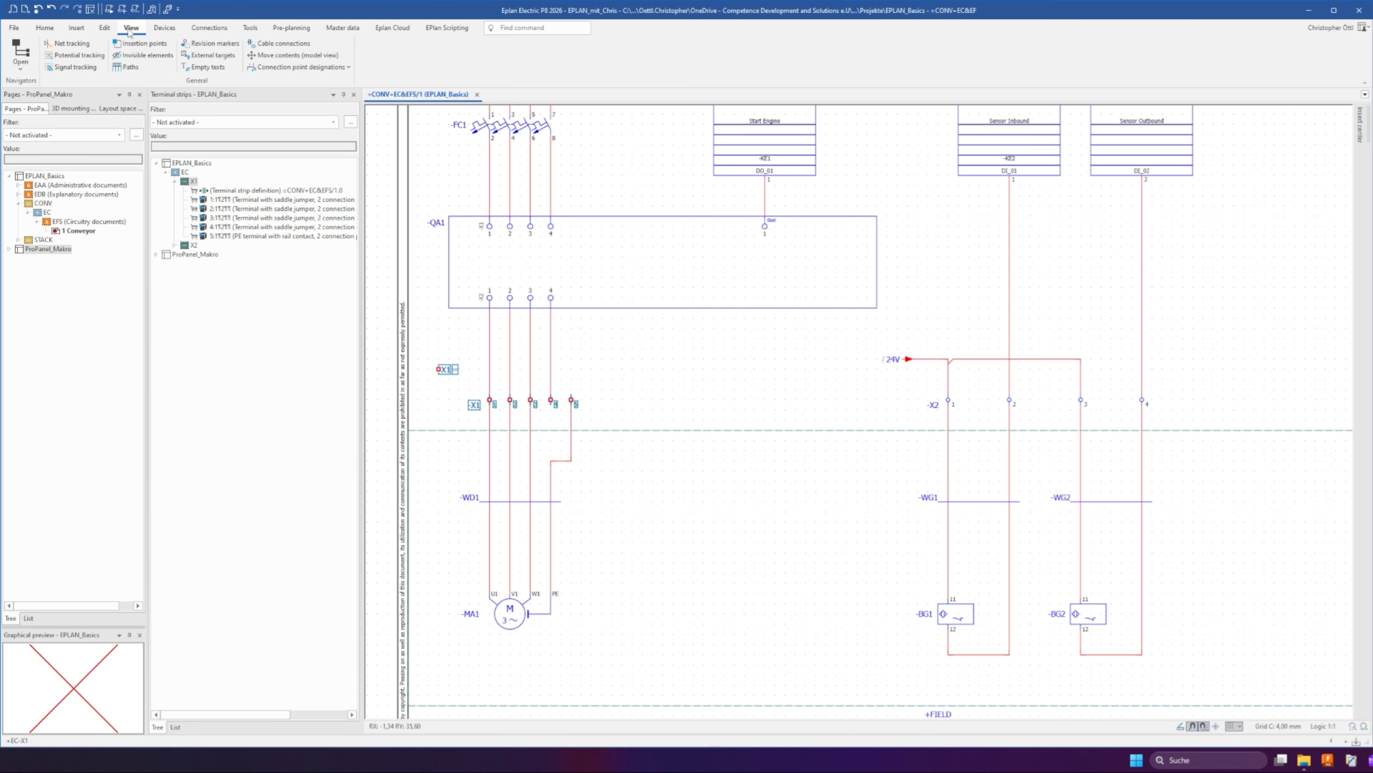
click(25, 68)
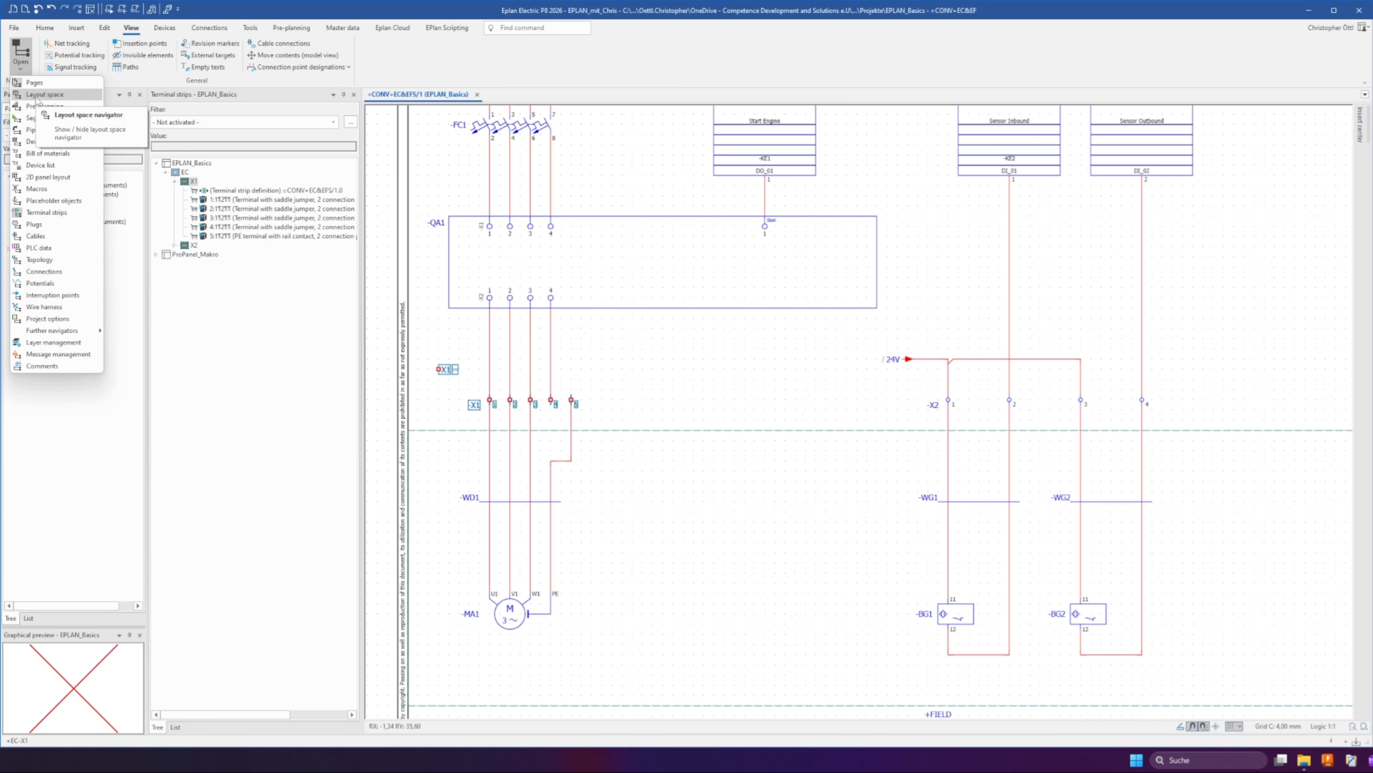
click(38, 96)
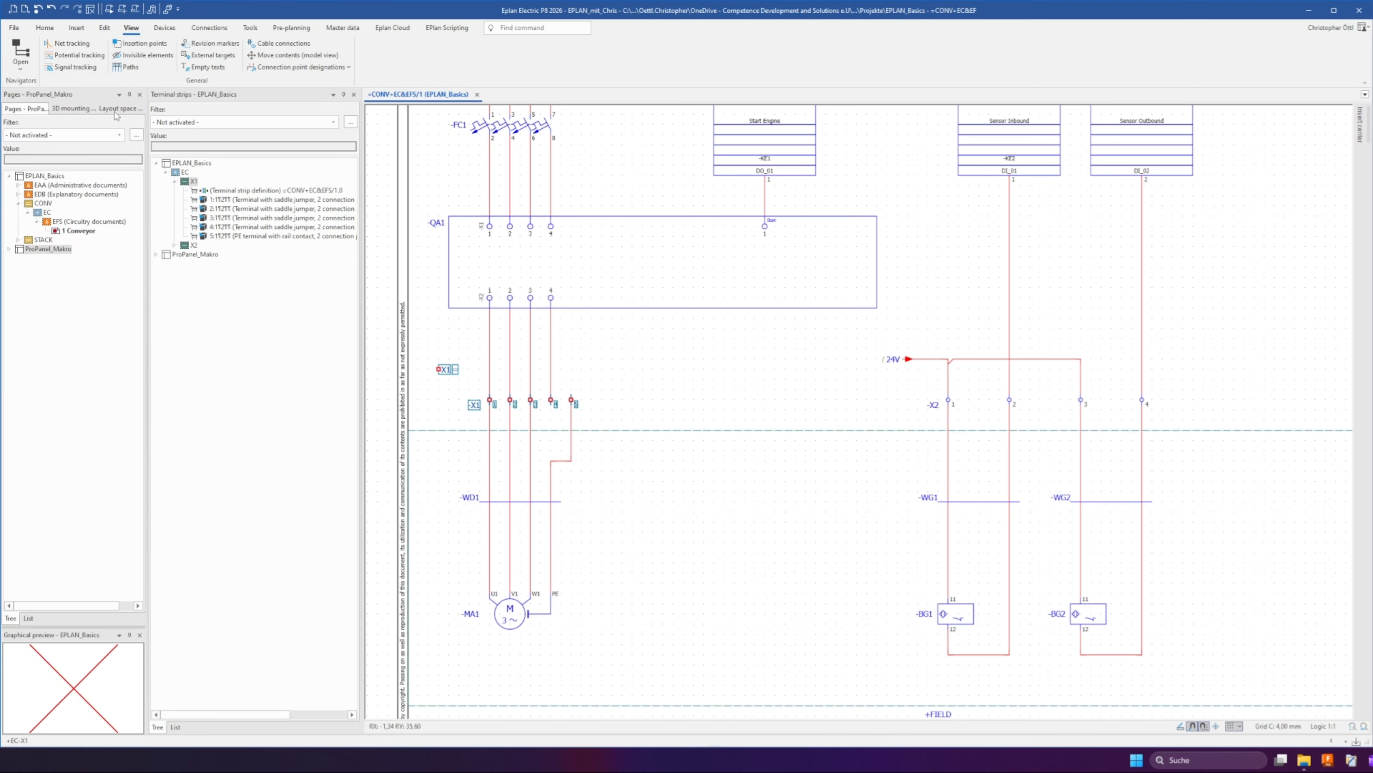
click(116, 109)
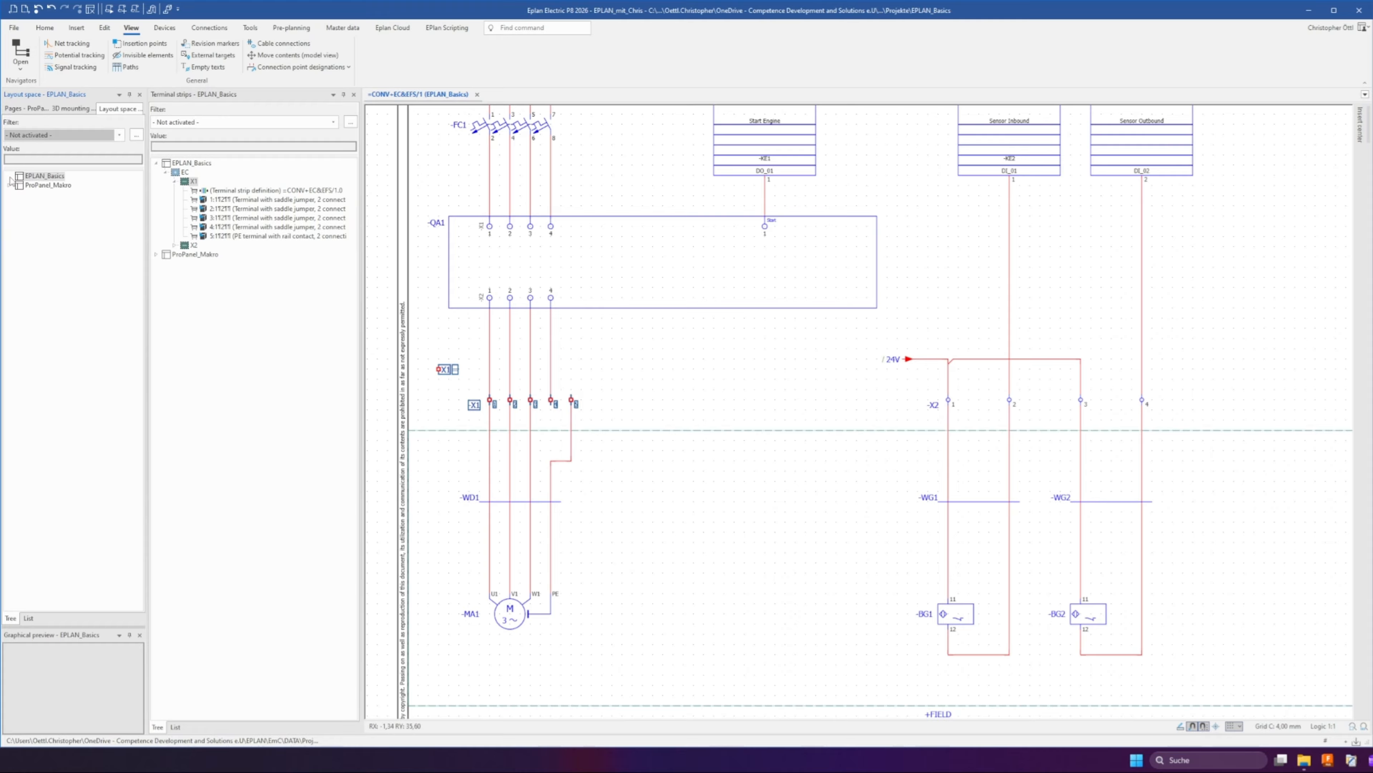
Create a new layout space named Test Layout in the EPLAN_Basics project
right_click(47, 177)
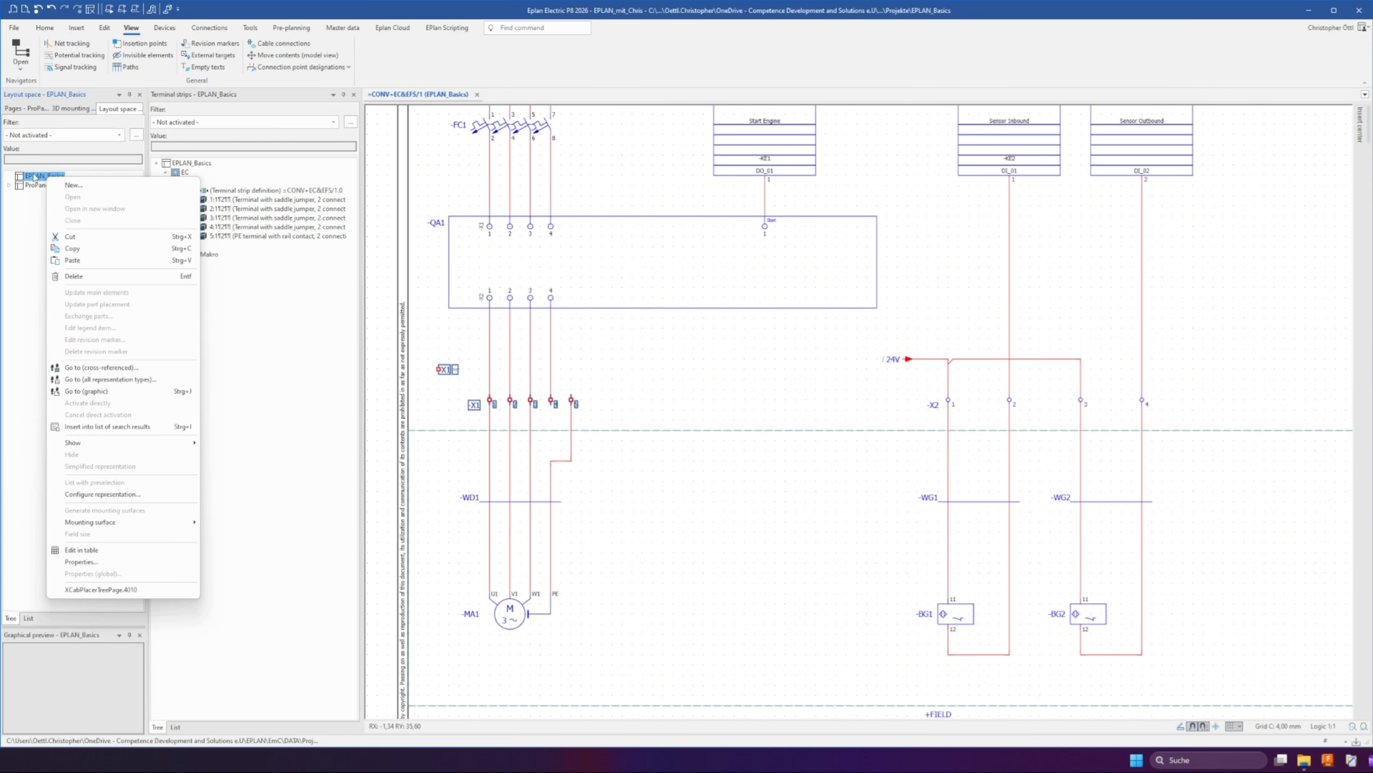
click(75, 186)
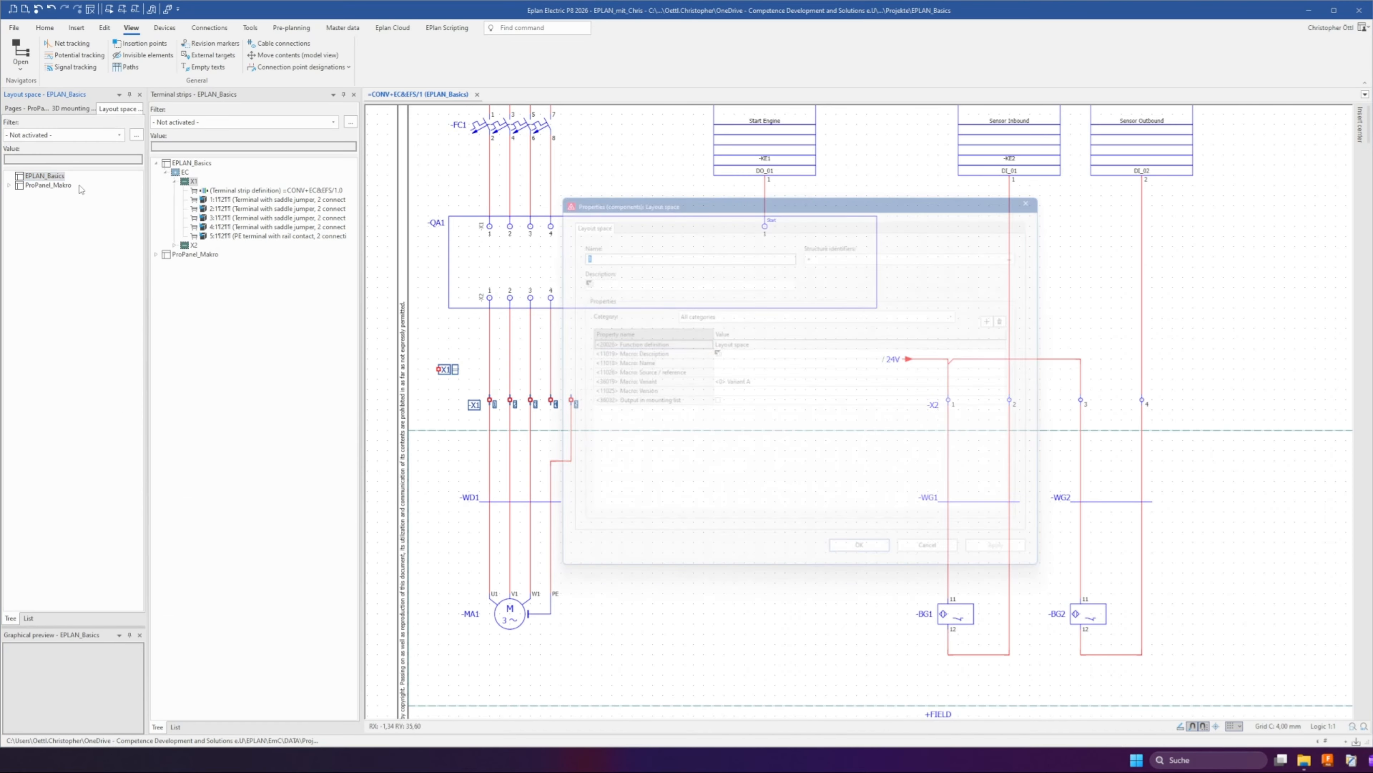
text(1)
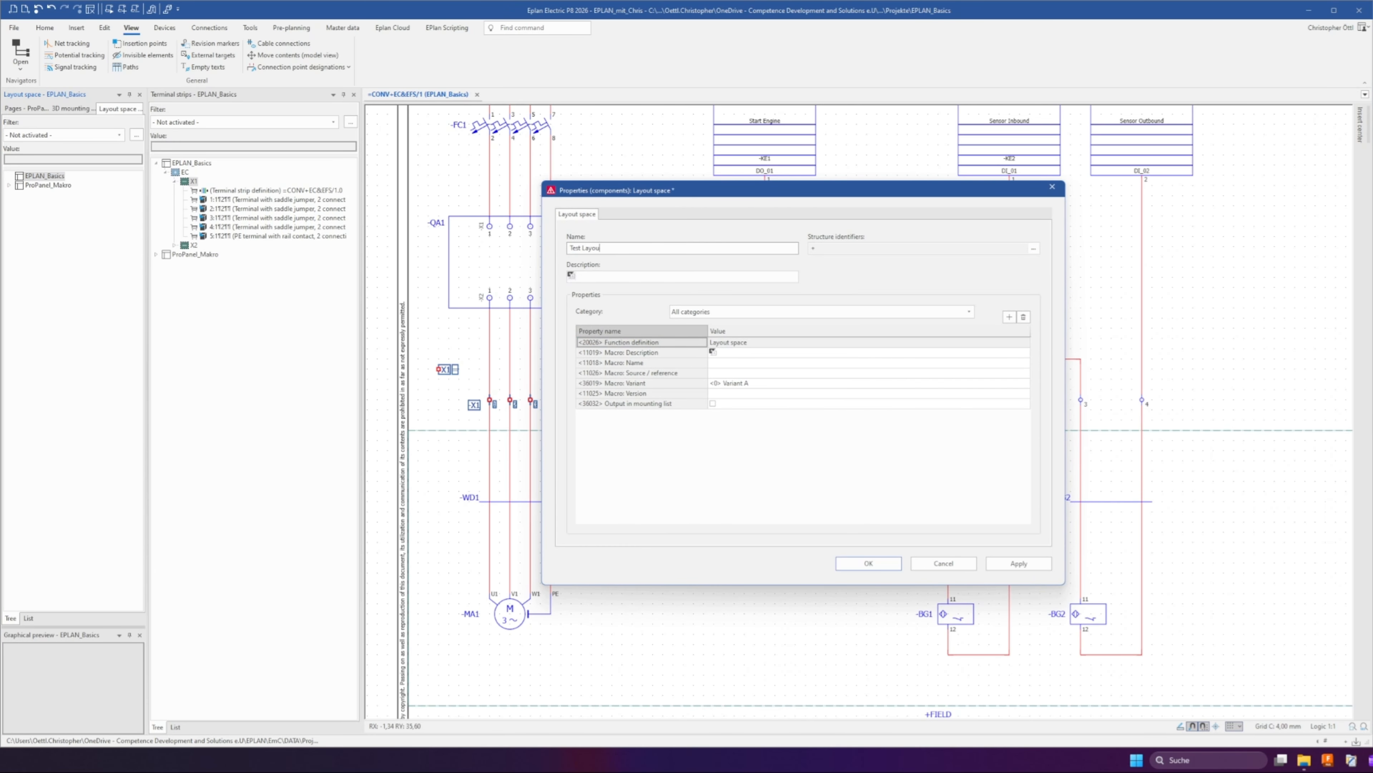
click(869, 563)
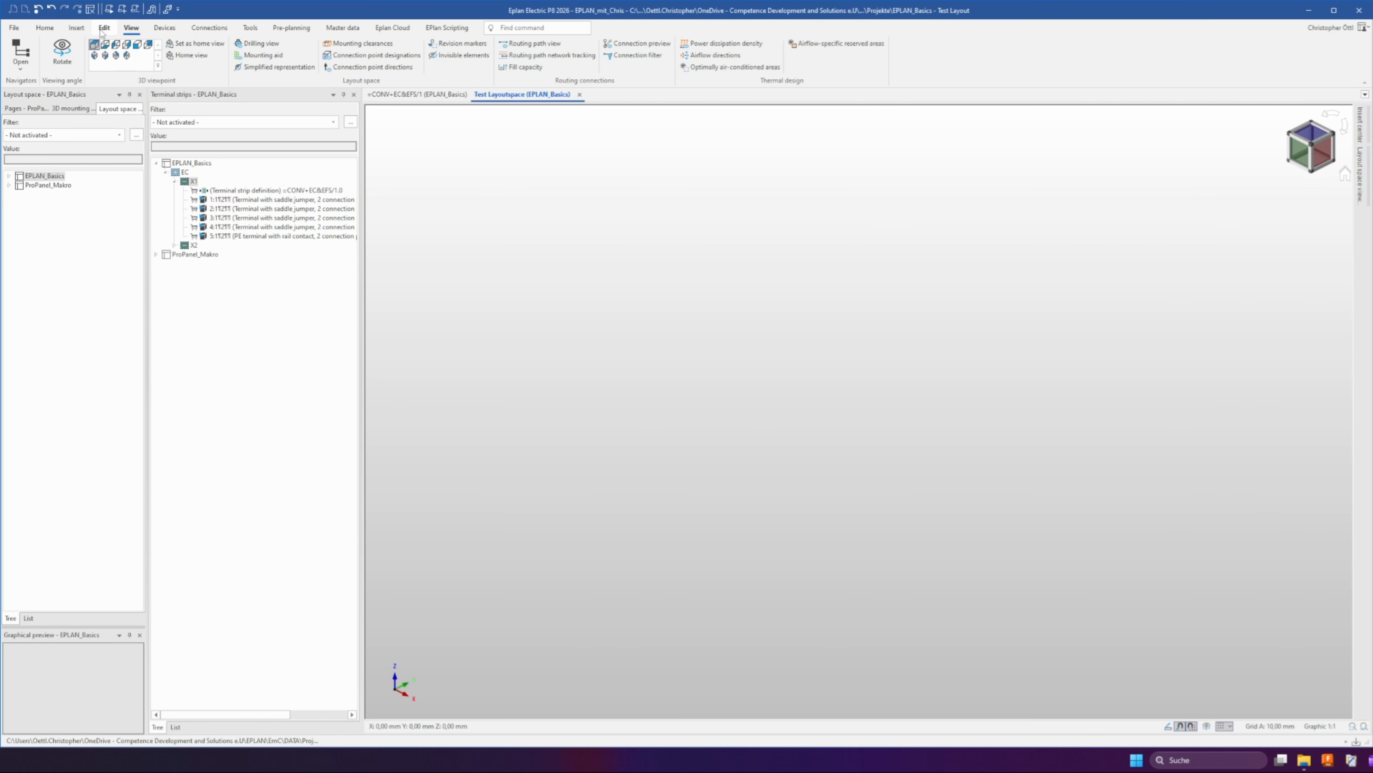
Insert a free mounting panel 300 mm wide, 300 mm high and 1 mm deep into the layout space
click(79, 28)
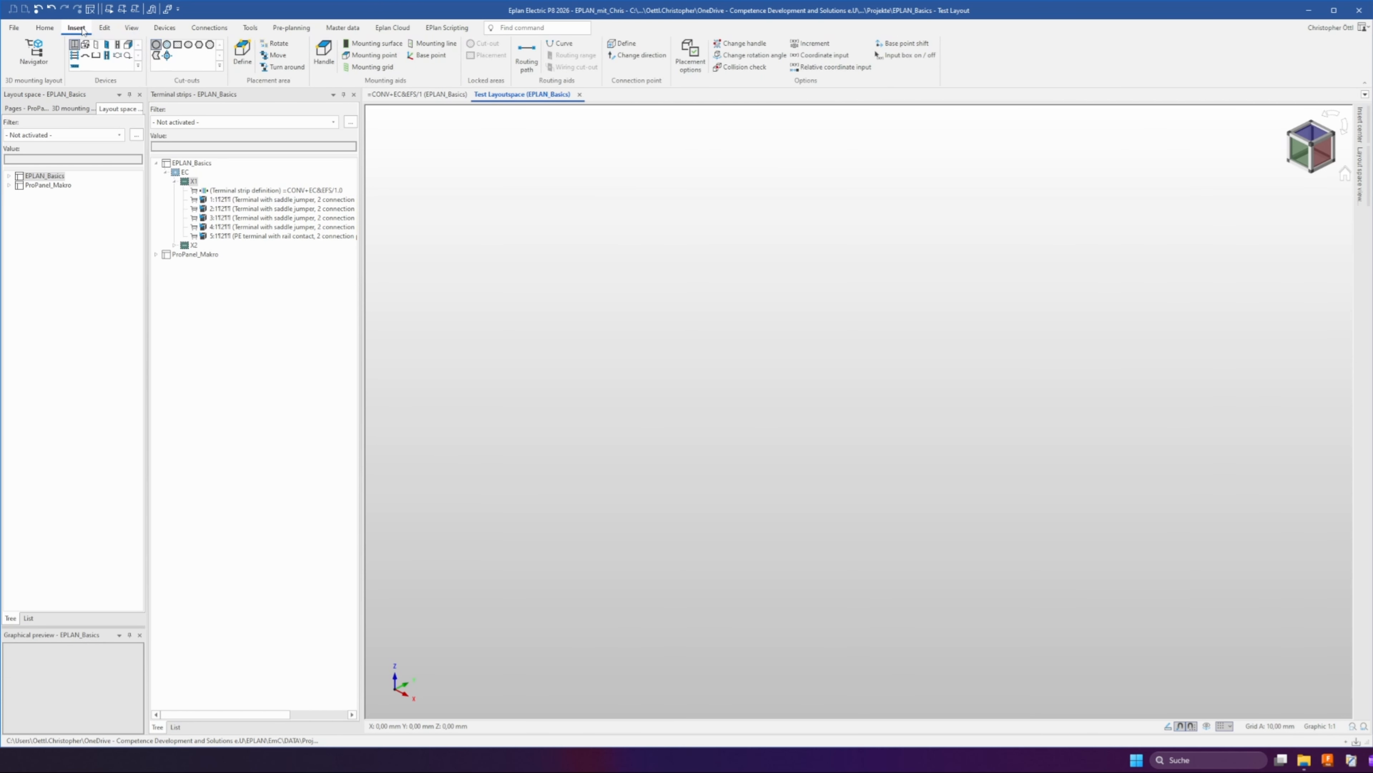
click(107, 46)
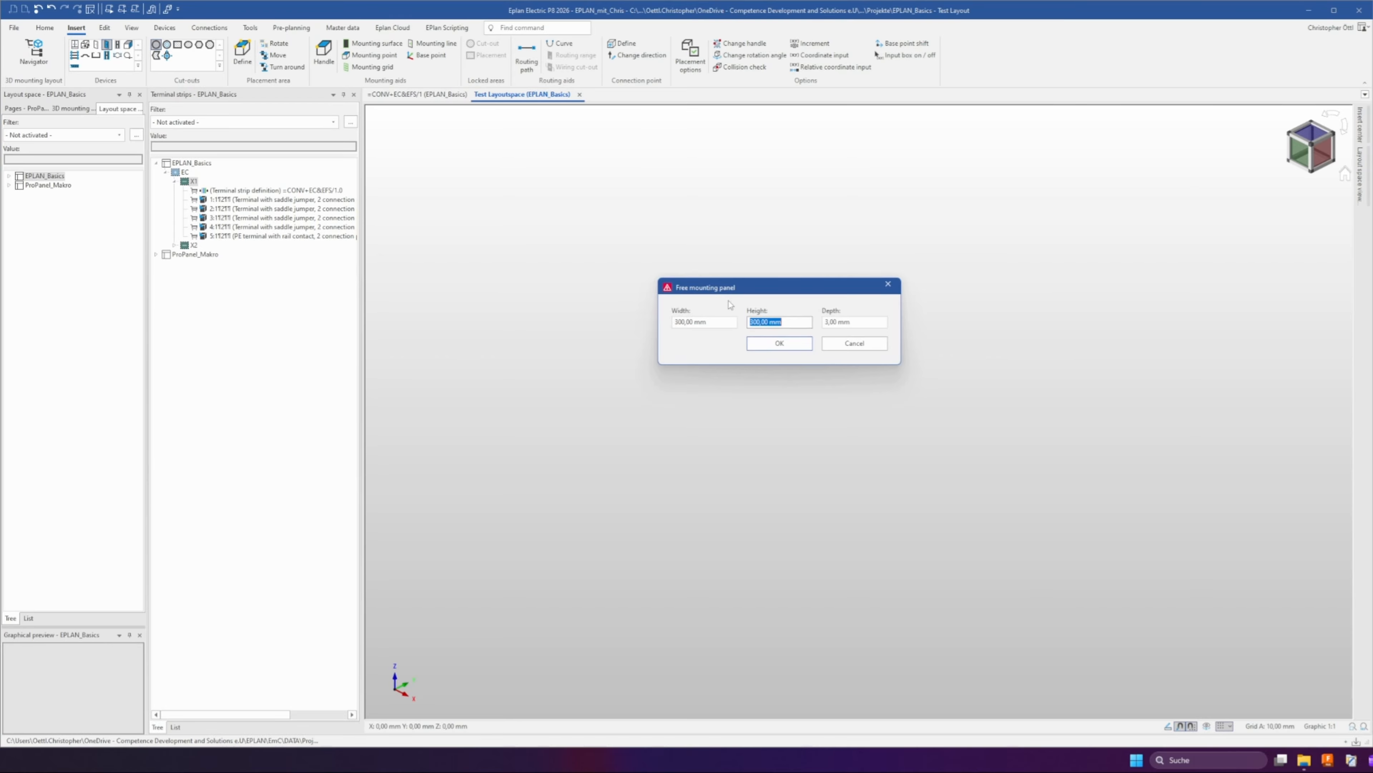
drag(717, 323, 652, 323)
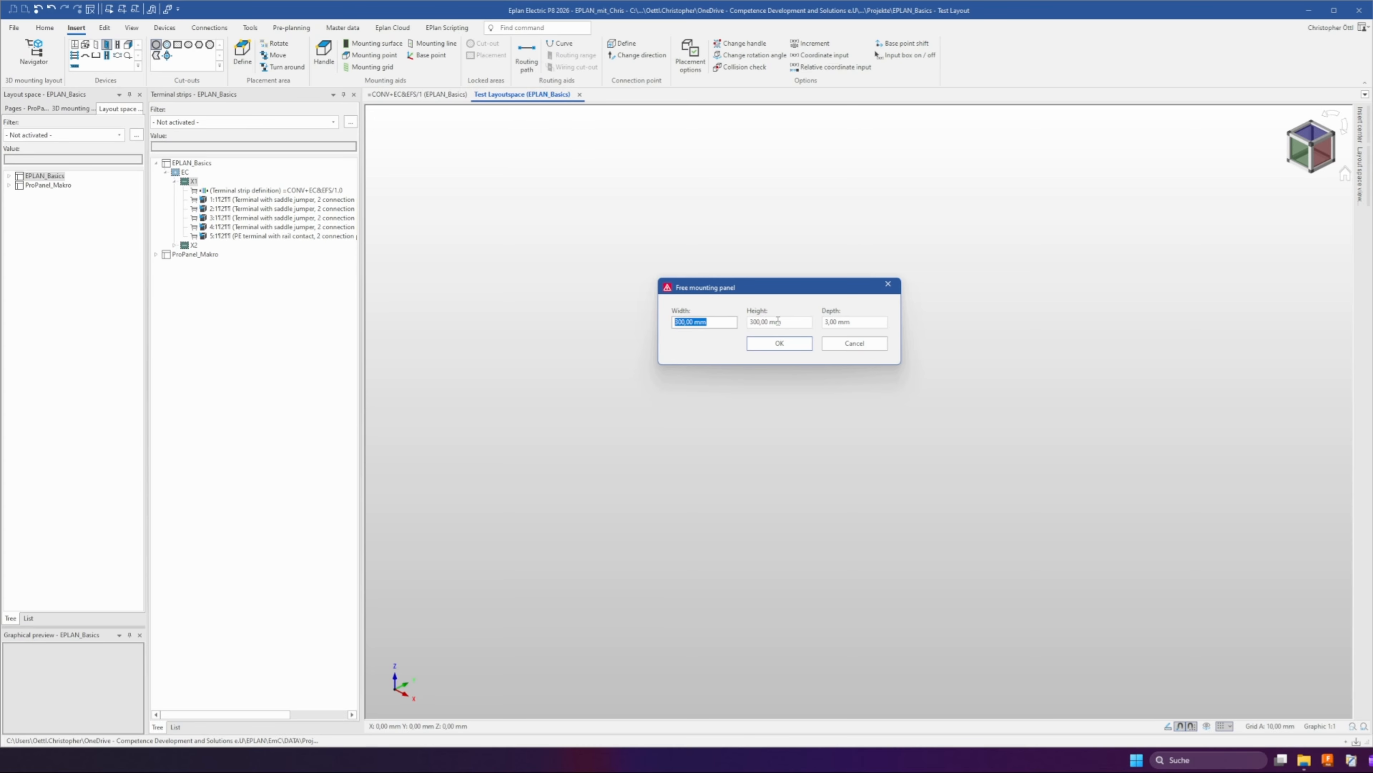
drag(778, 321, 748, 322)
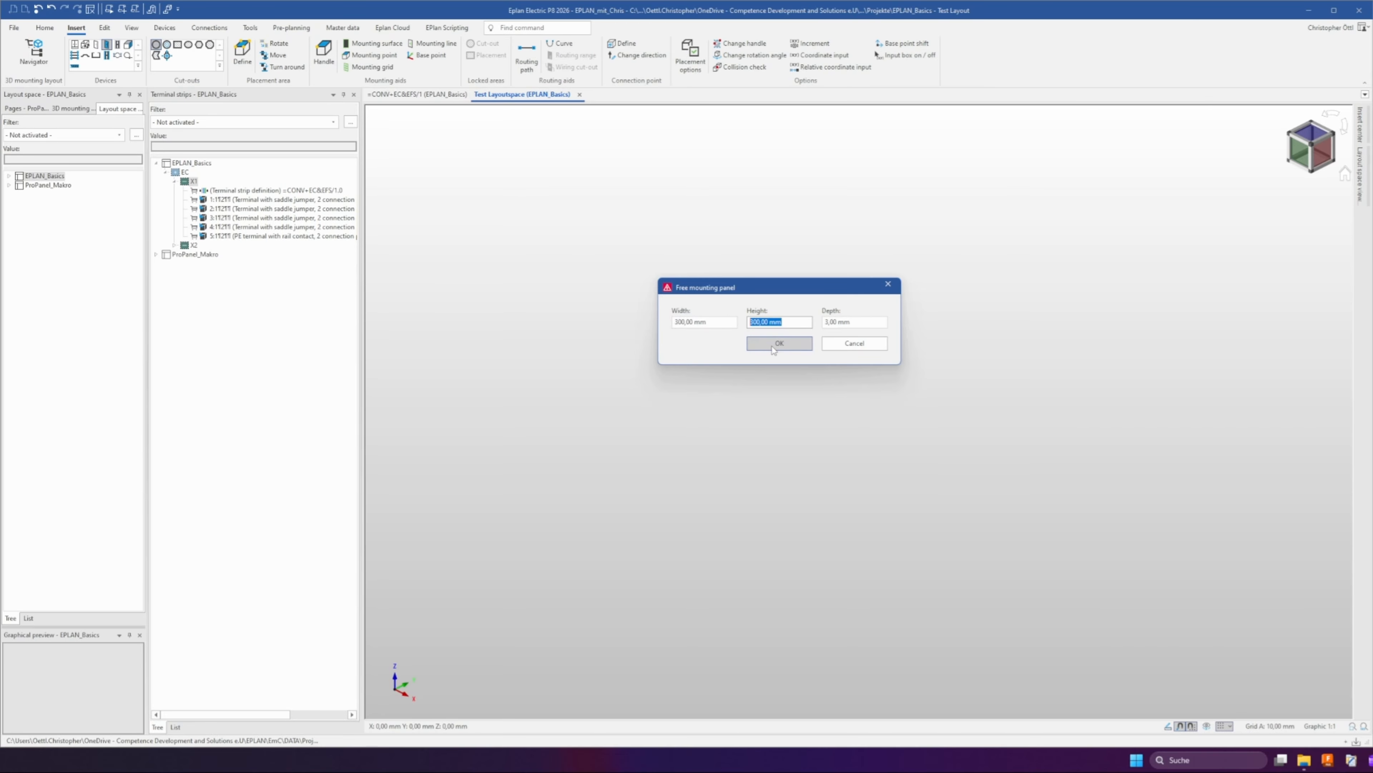
click(773, 346)
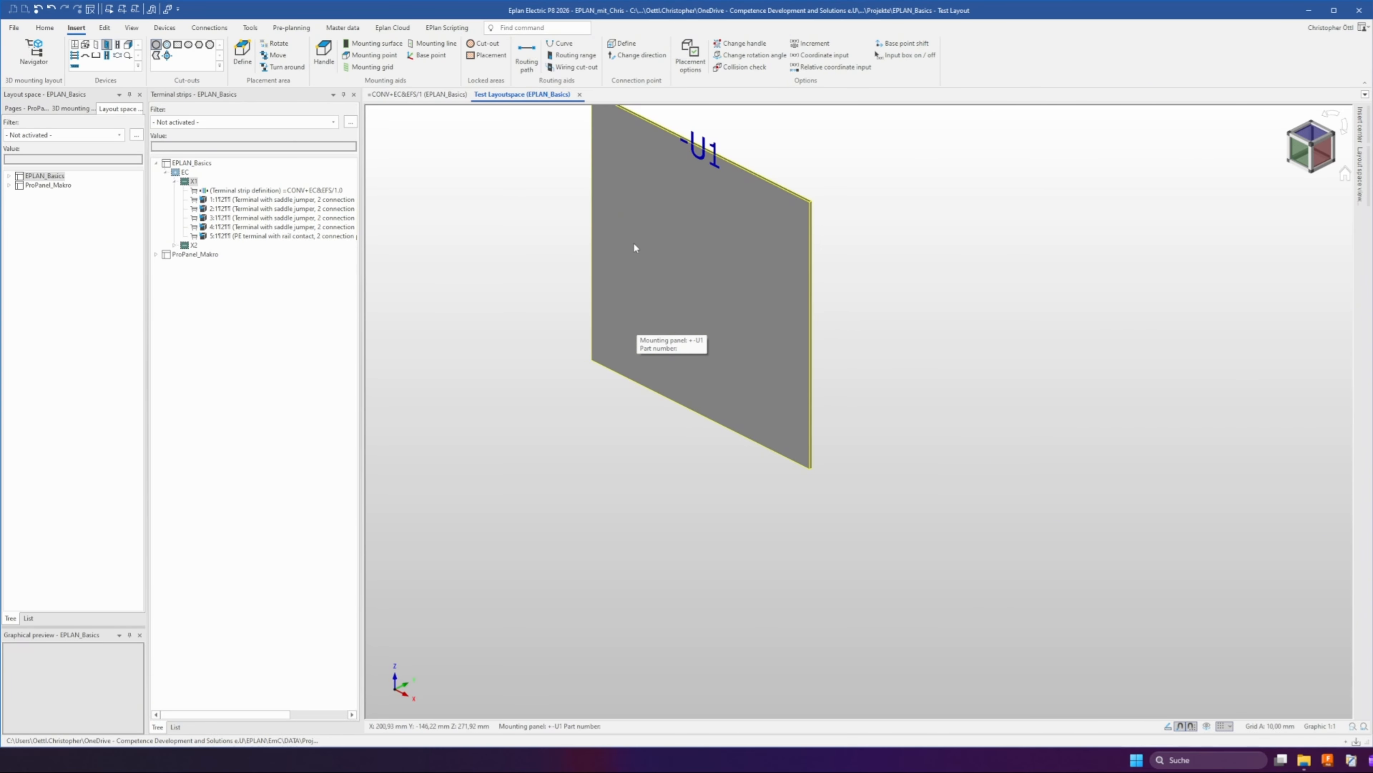
Place the RIT.2316000 support rail TS 35/7.5 horizontally across the middle of the mounting panel
click(118, 48)
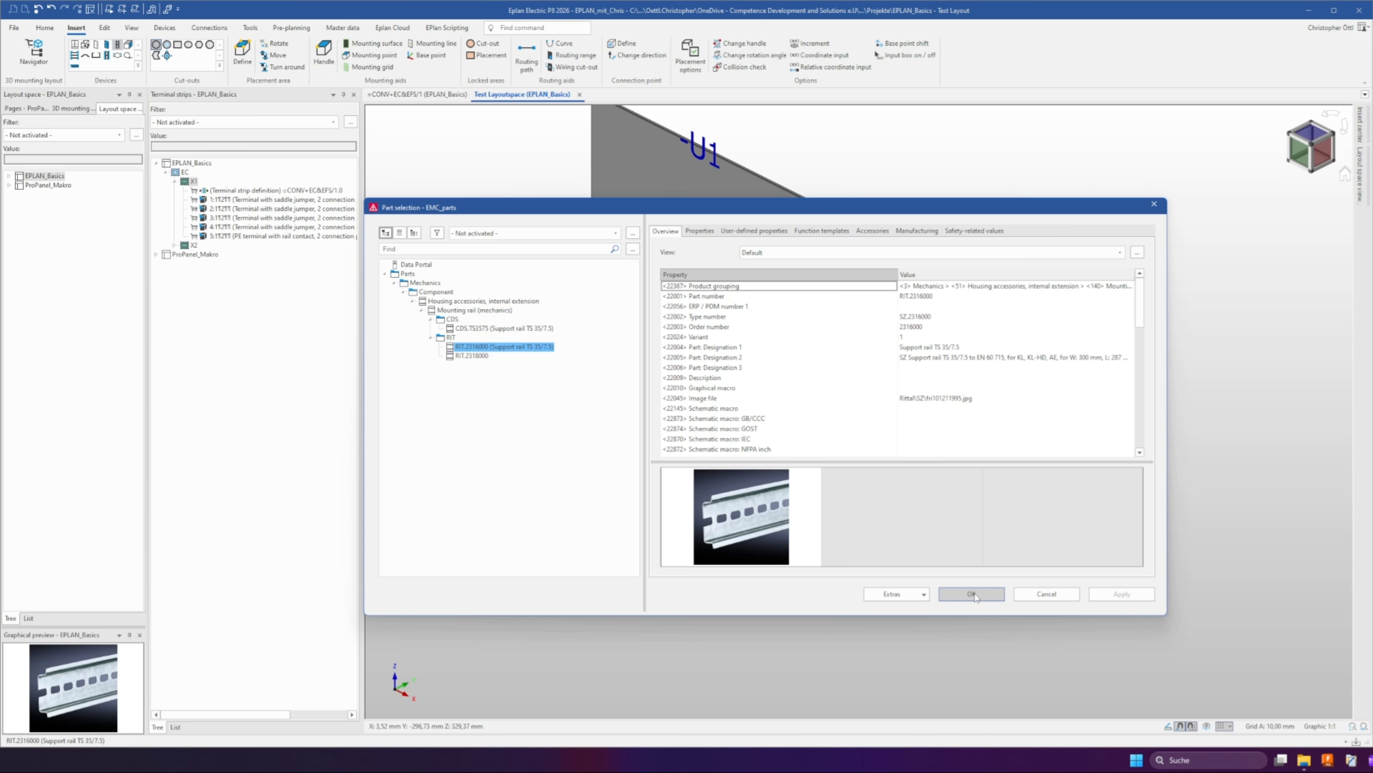
click(971, 594)
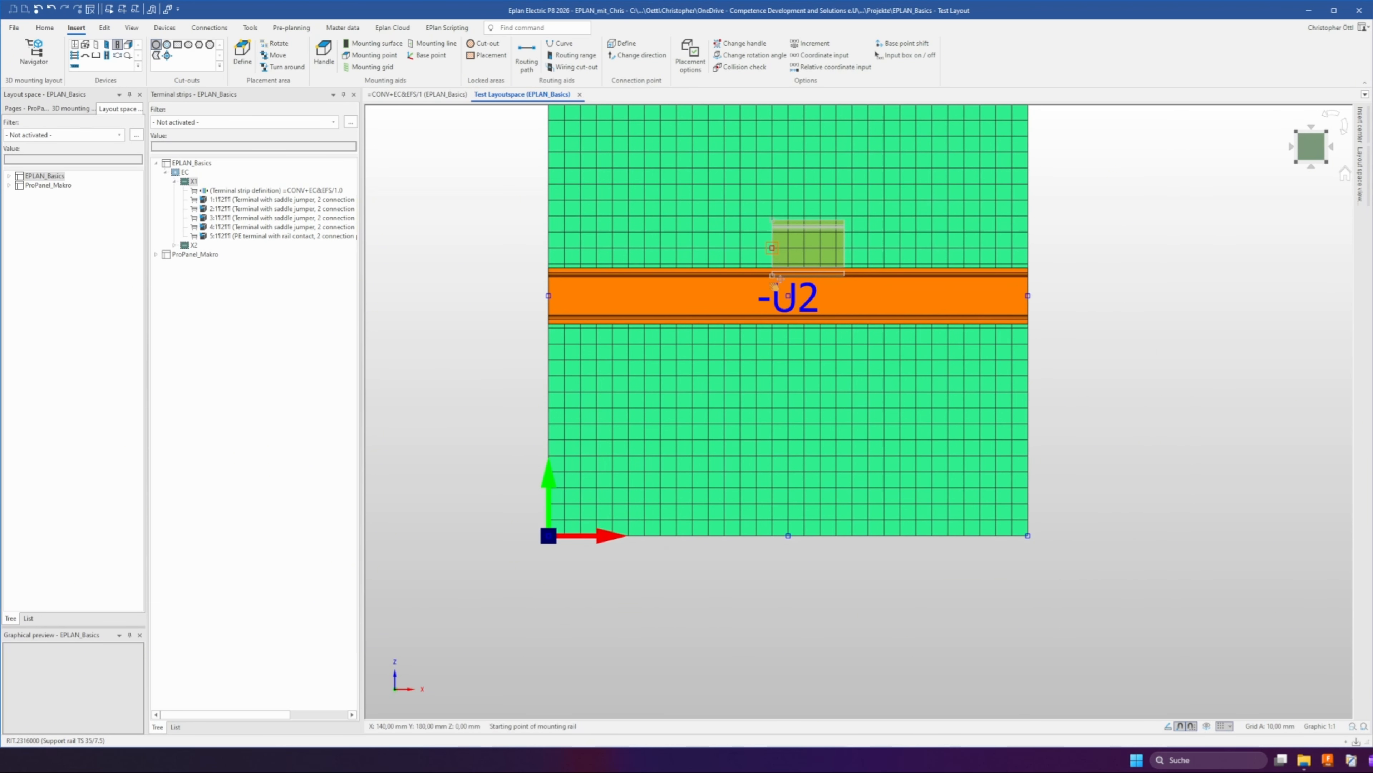
click(776, 282)
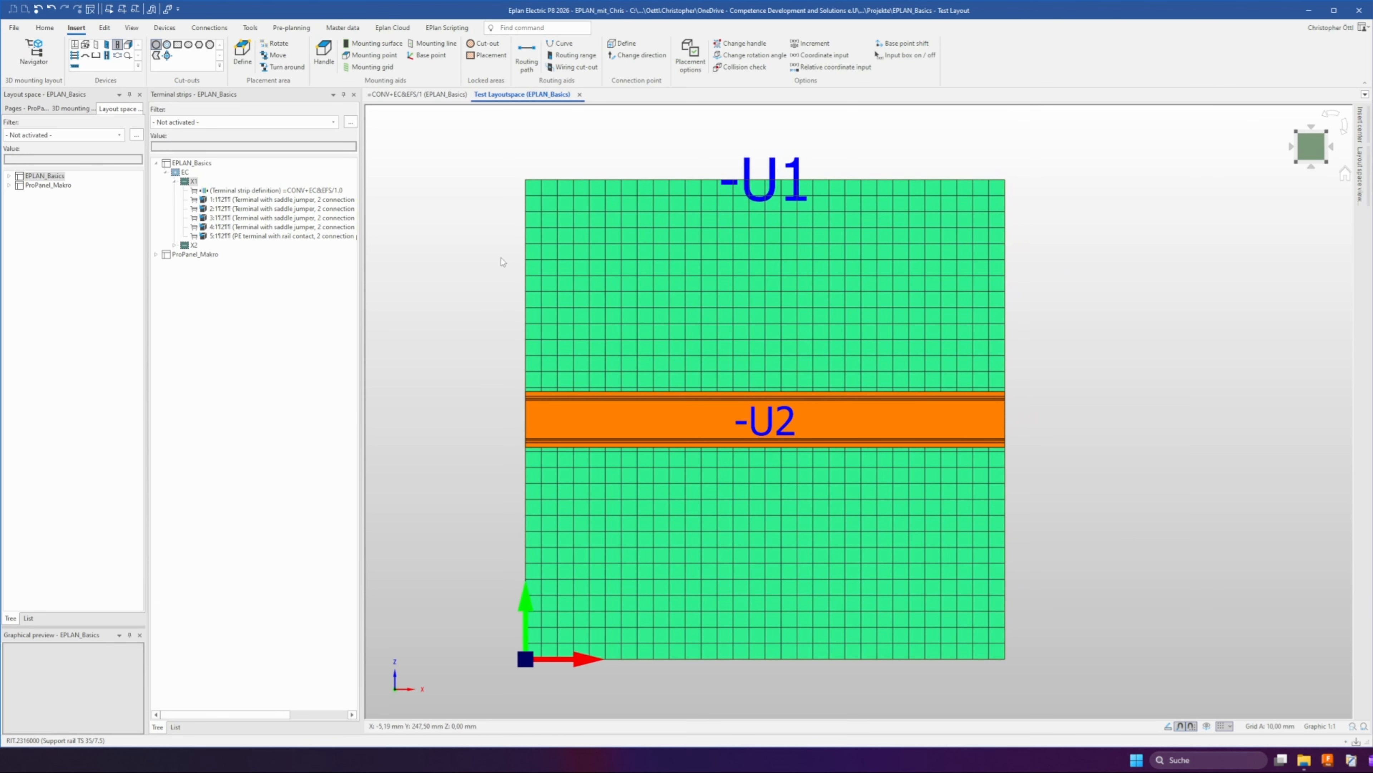
Open the 3D mounting layout navigator and place the complete terminal strip X1 onto the support rail
click(67, 110)
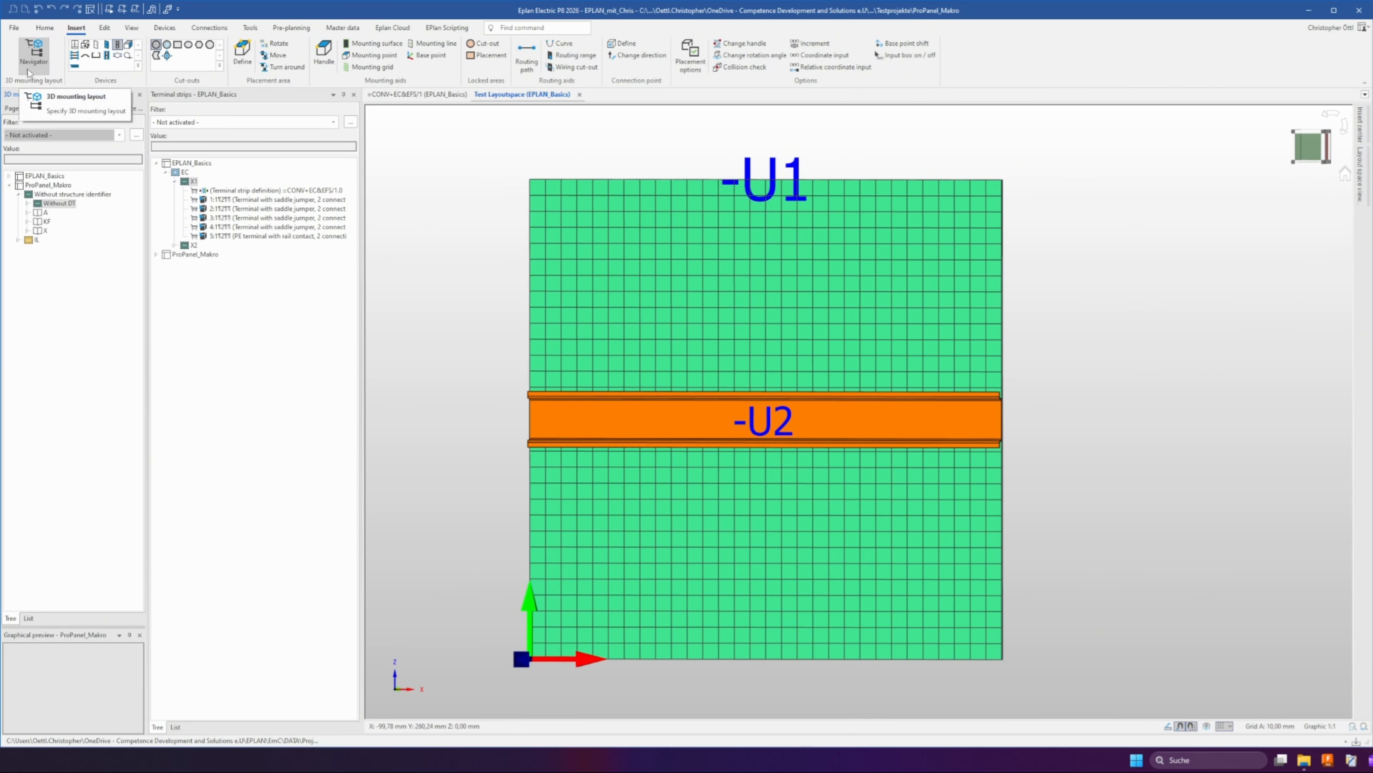
click(31, 57)
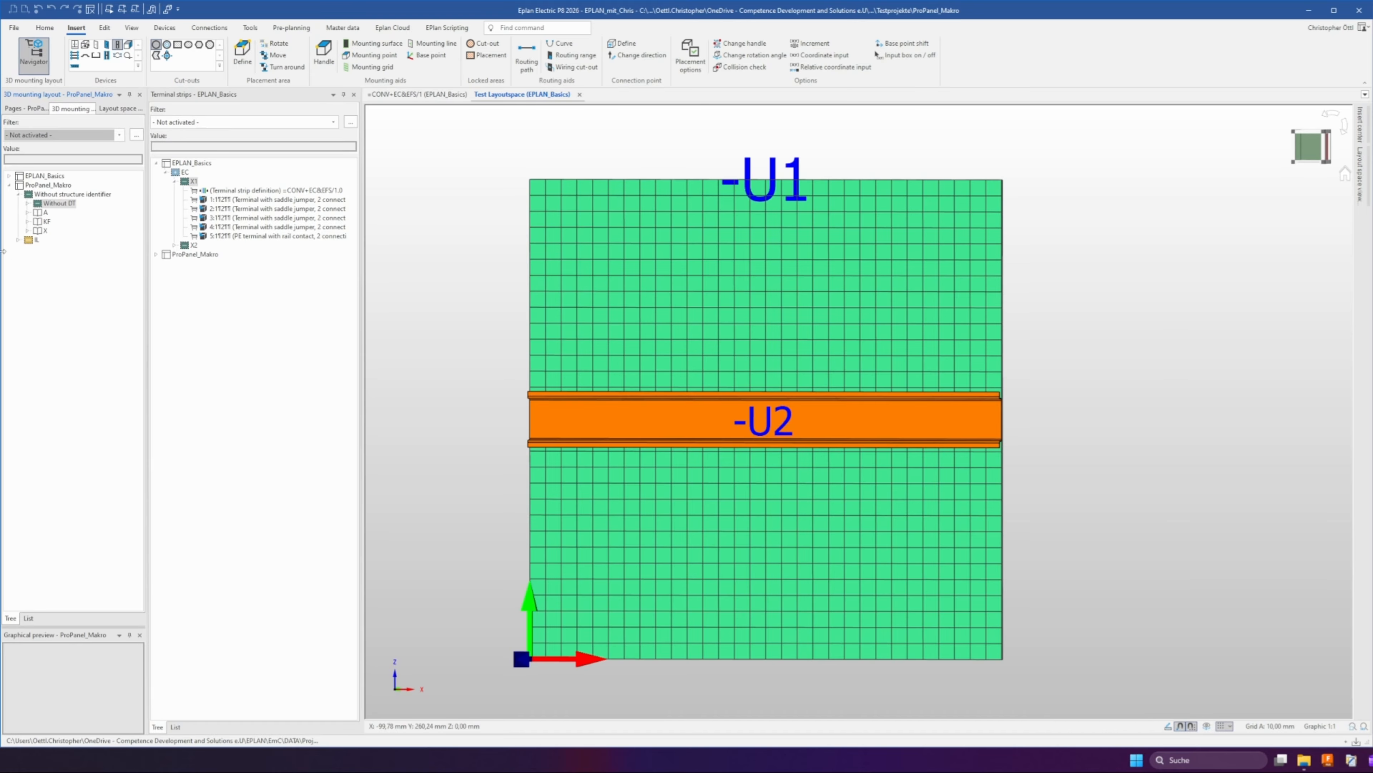
click(9, 185)
click(8, 176)
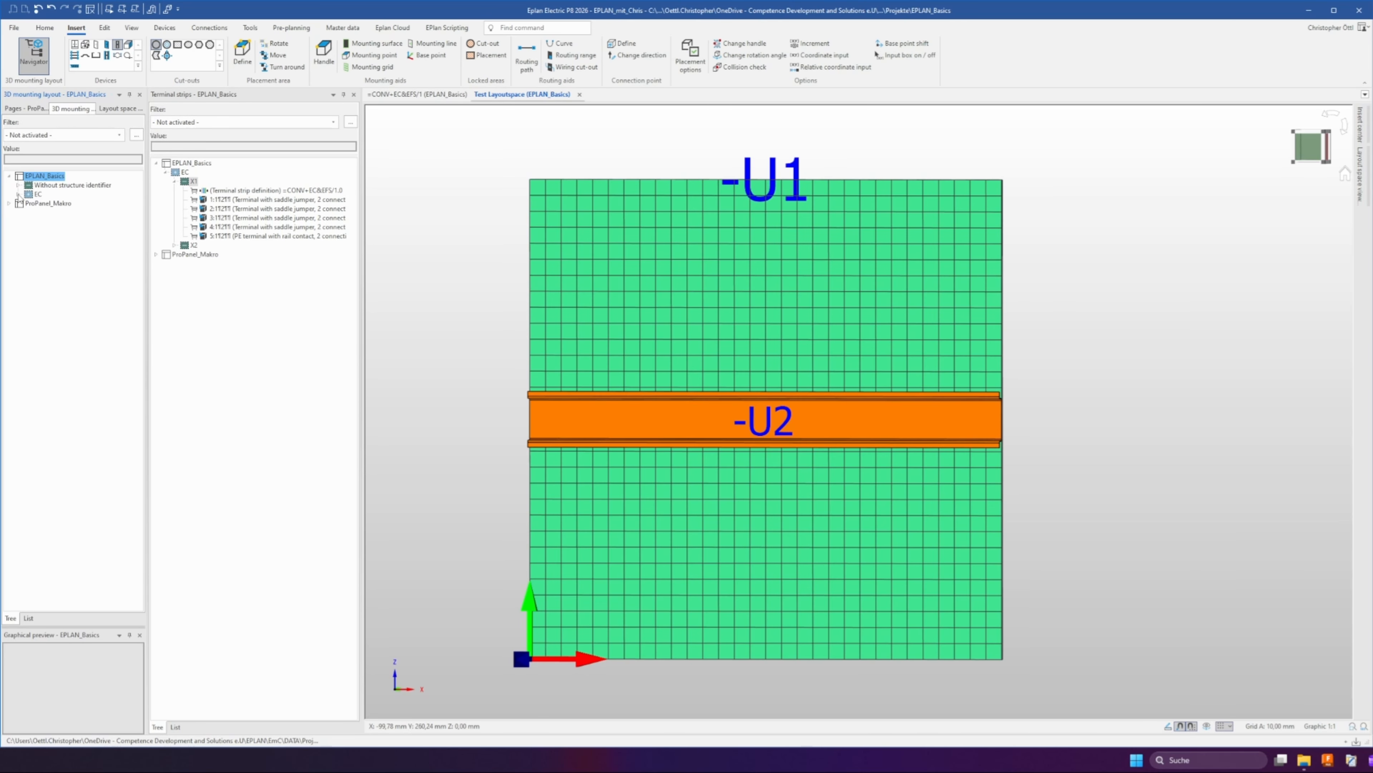
click(18, 195)
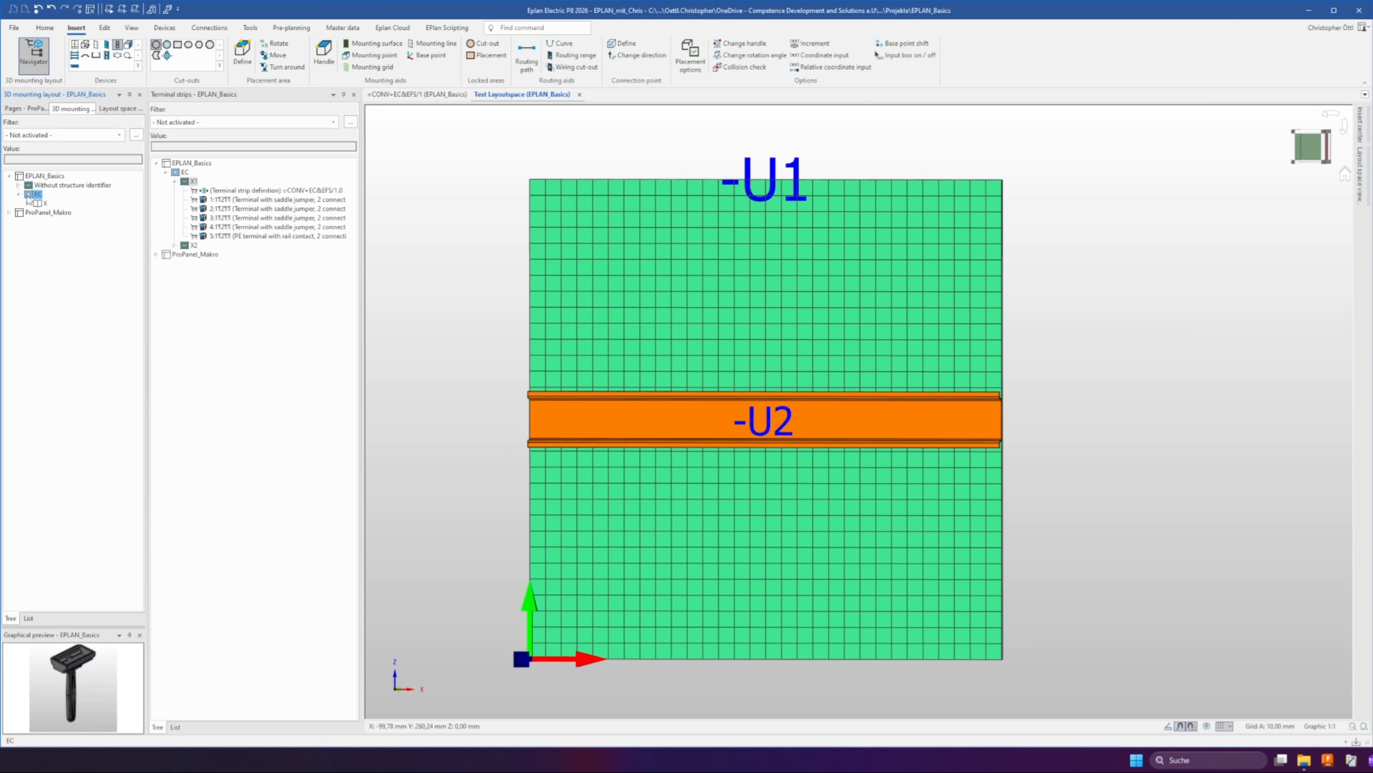
click(27, 202)
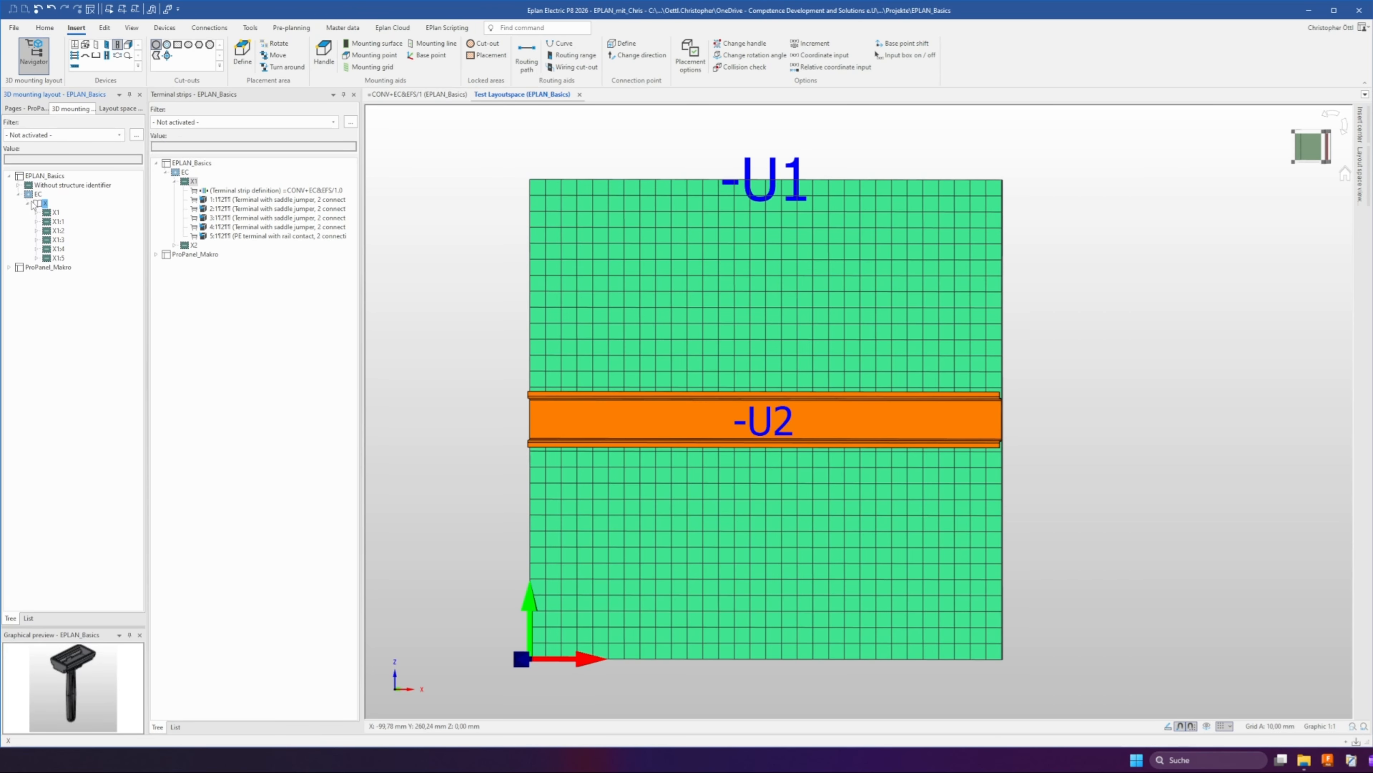
click(54, 212)
drag(55, 212, 568, 360)
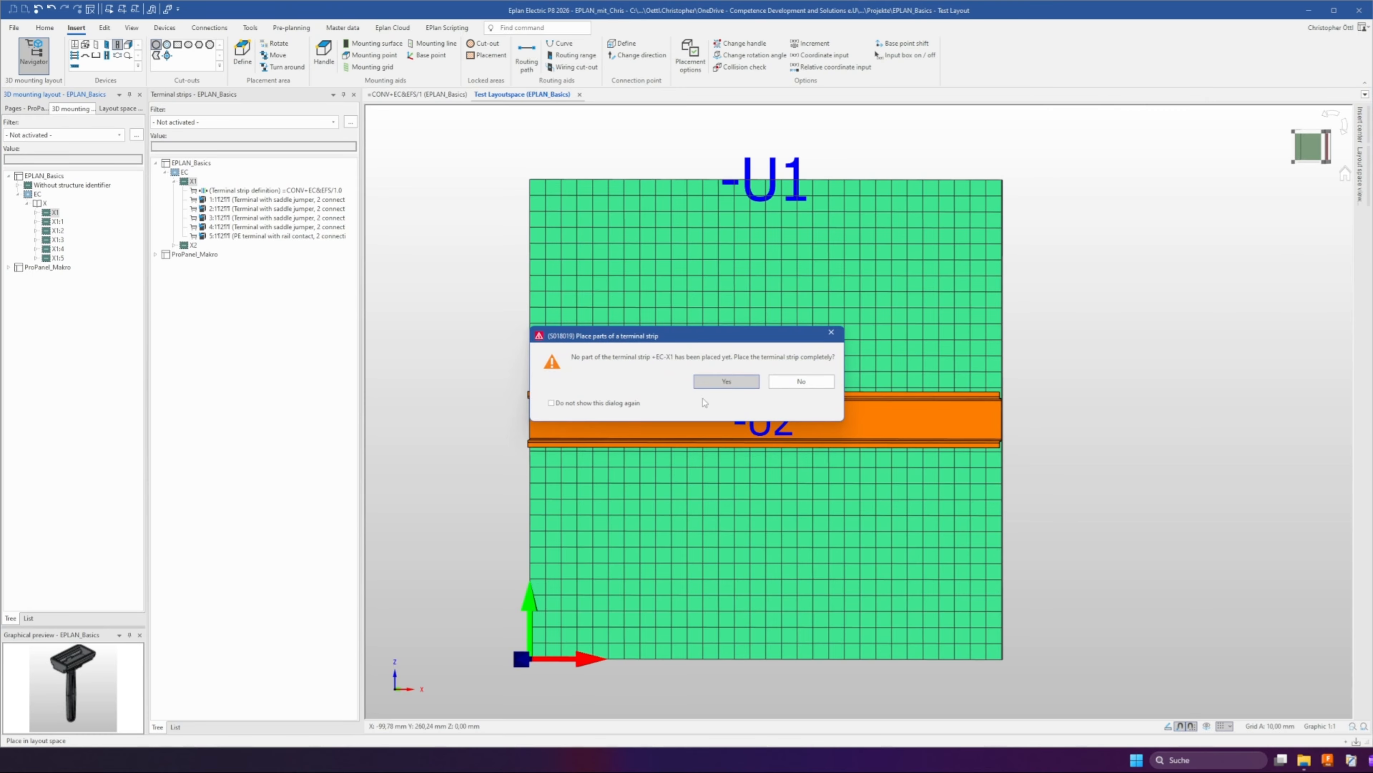
click(714, 383)
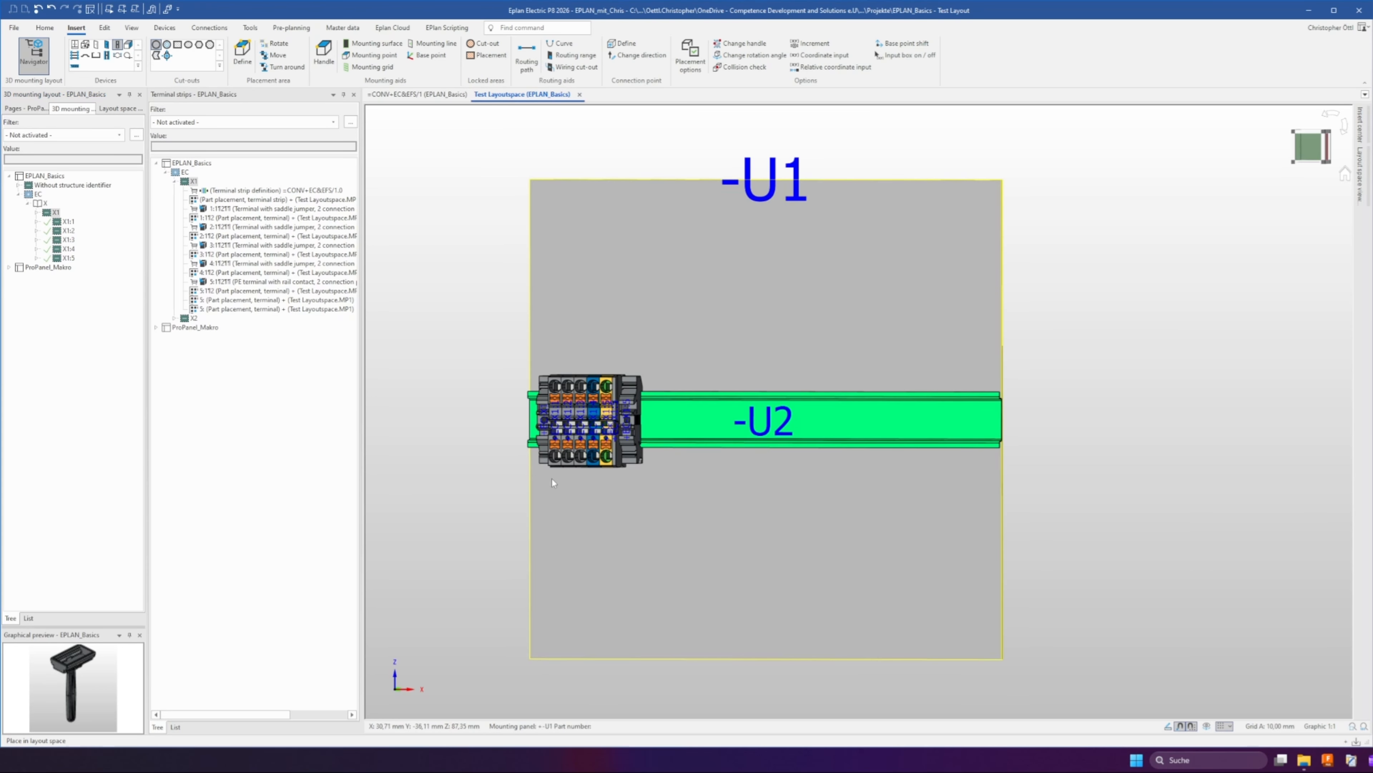
Place the marker carrier PXC.0807575 on top of the end bracket at the start of terminal strip X1
scroll(553, 480, up, 5)
ctrl+right_drag(553, 480, 580, 396)
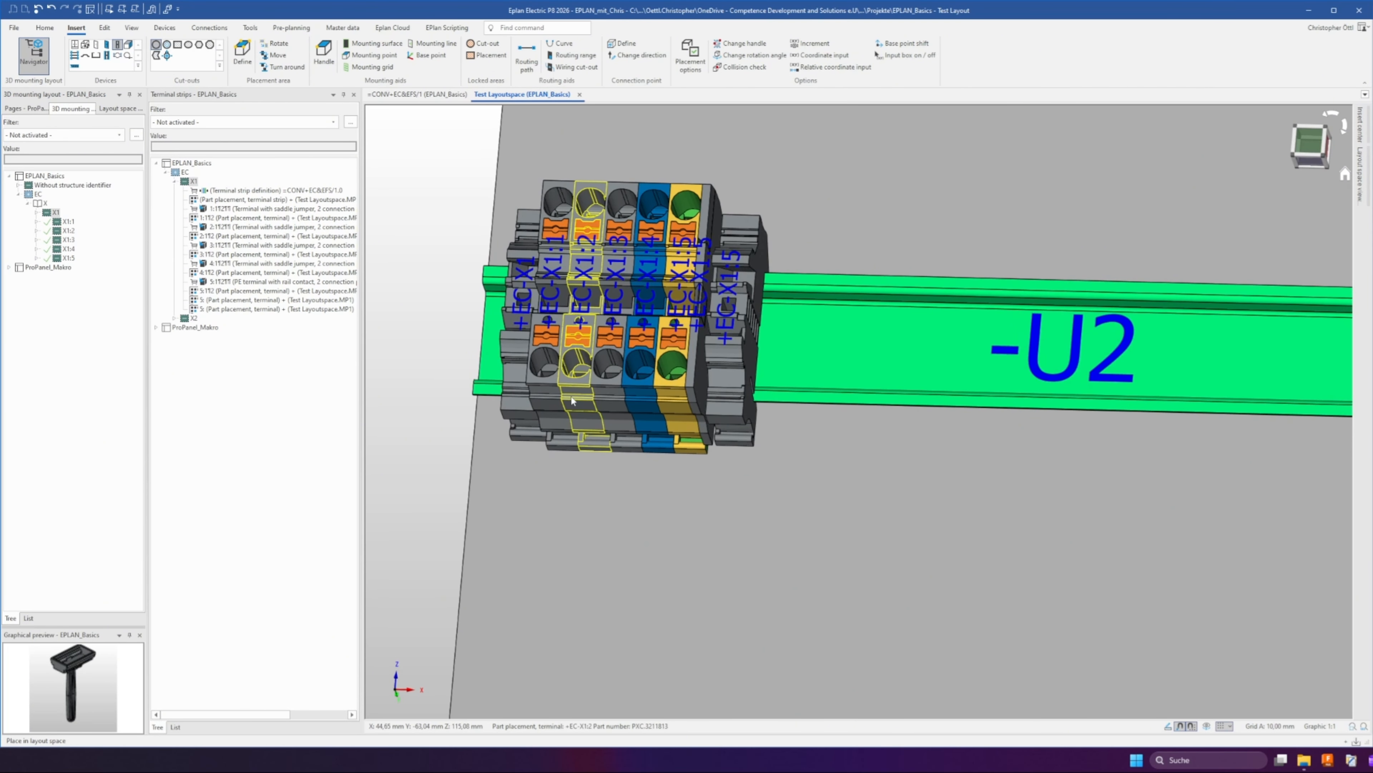
click(37, 212)
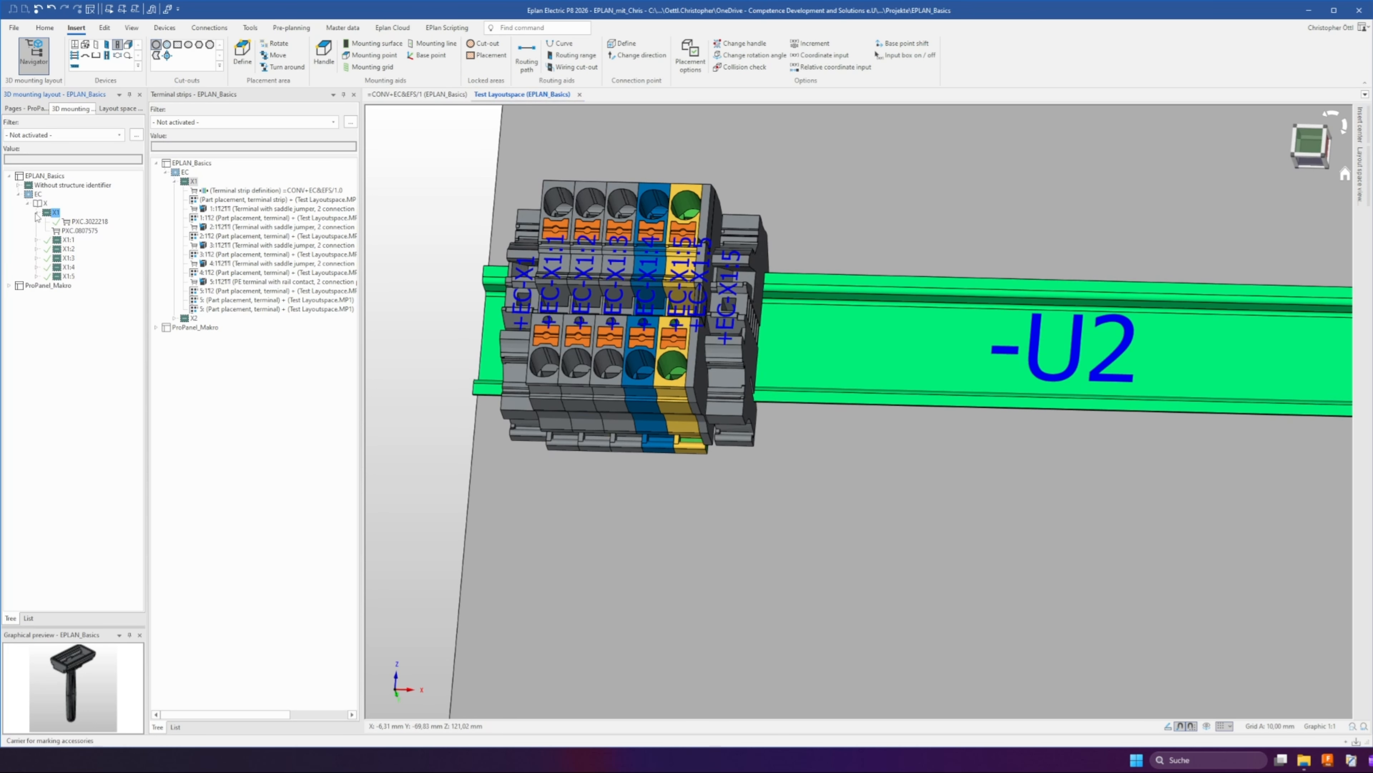
click(64, 231)
drag(64, 230, 528, 302)
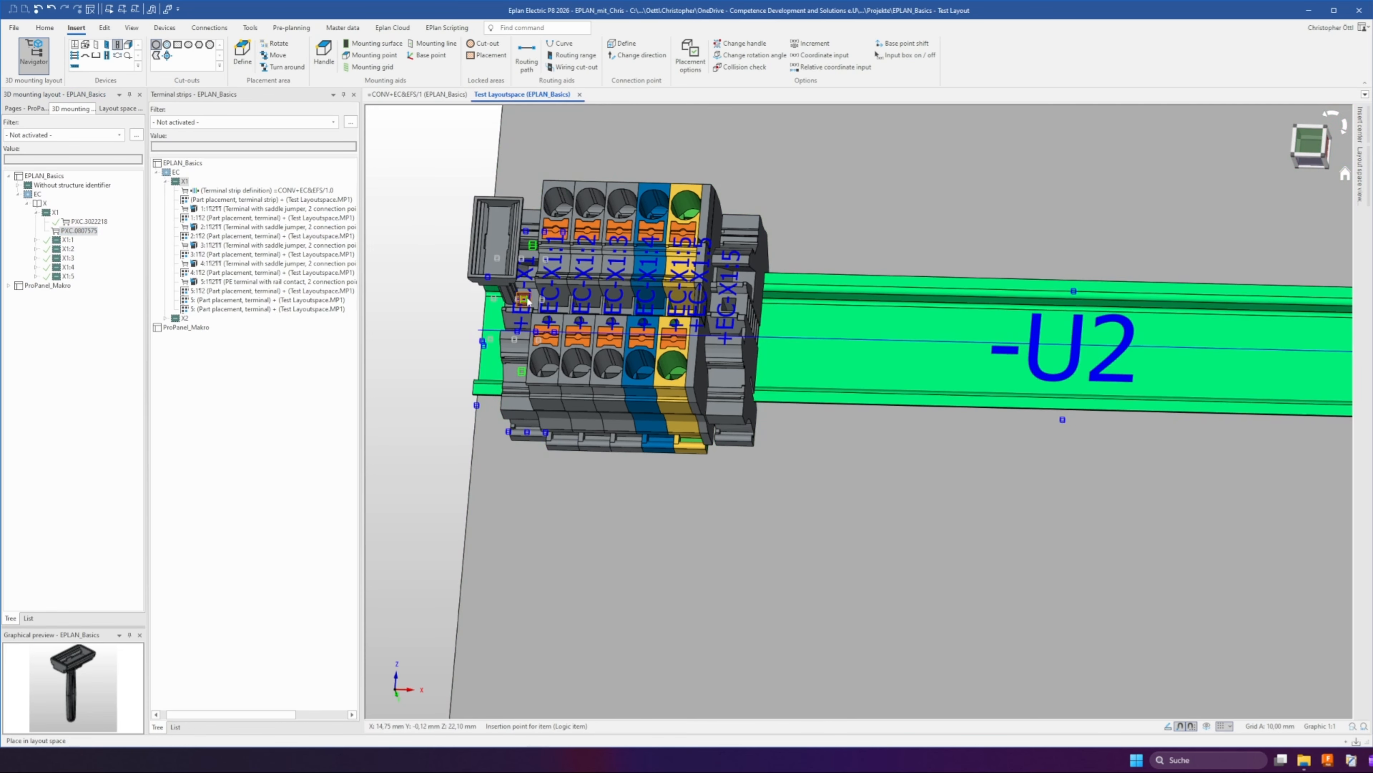
scroll(528, 302, up, 5)
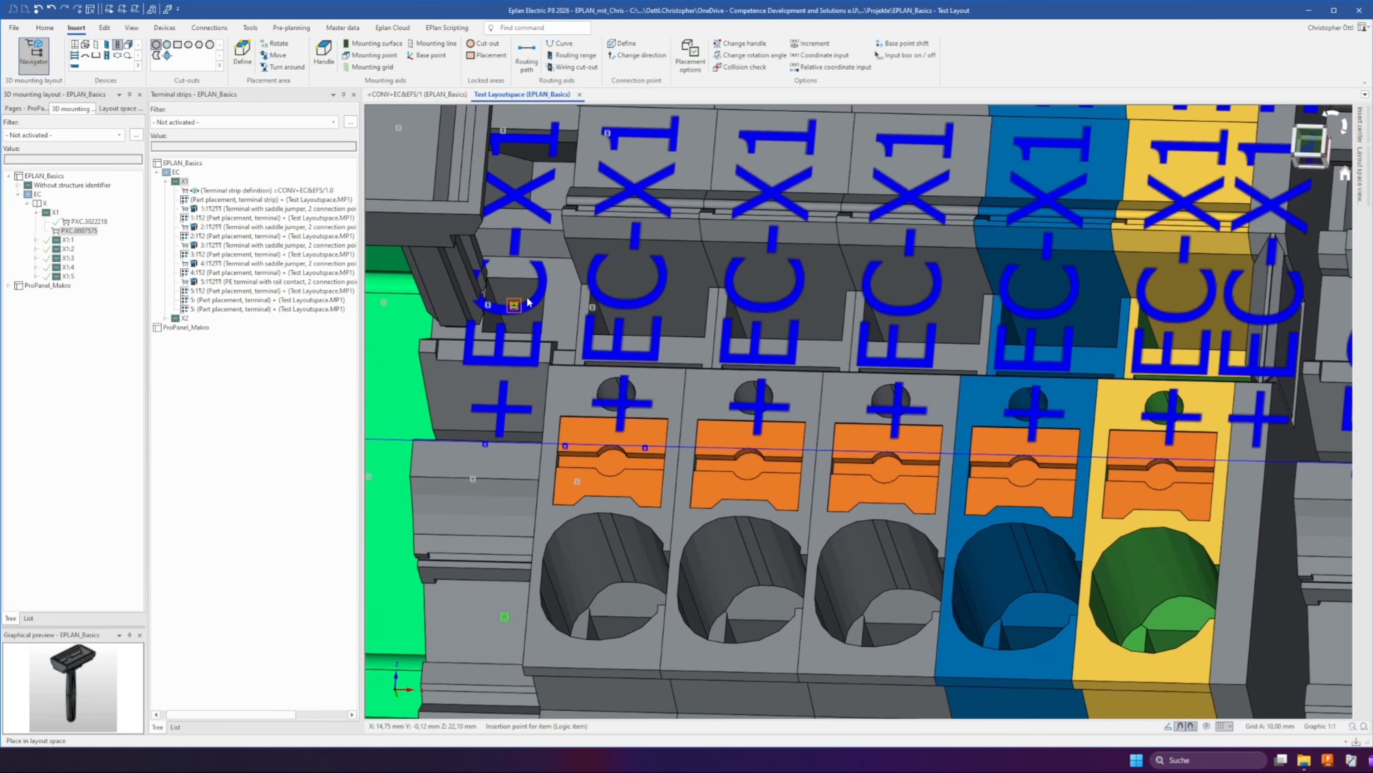
drag(477, 305, 517, 307)
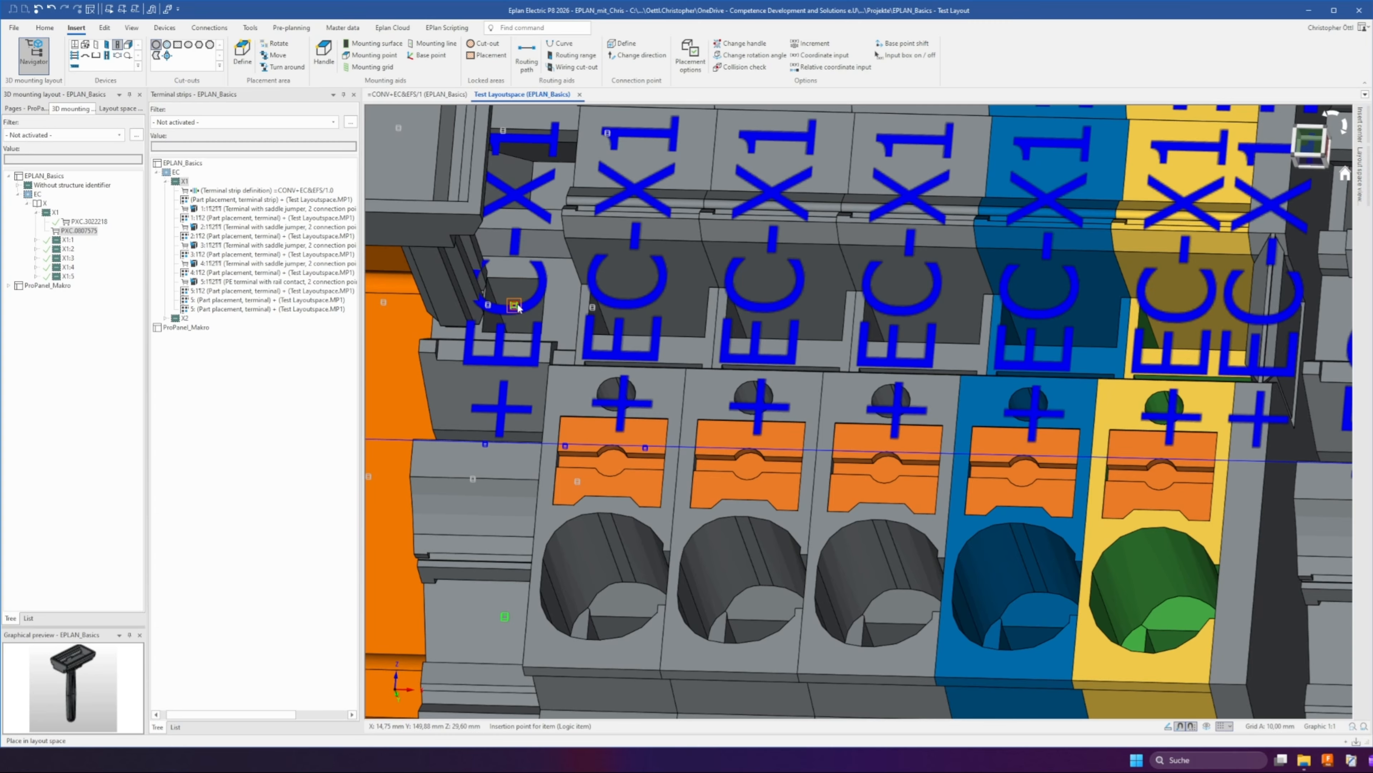
click(517, 307)
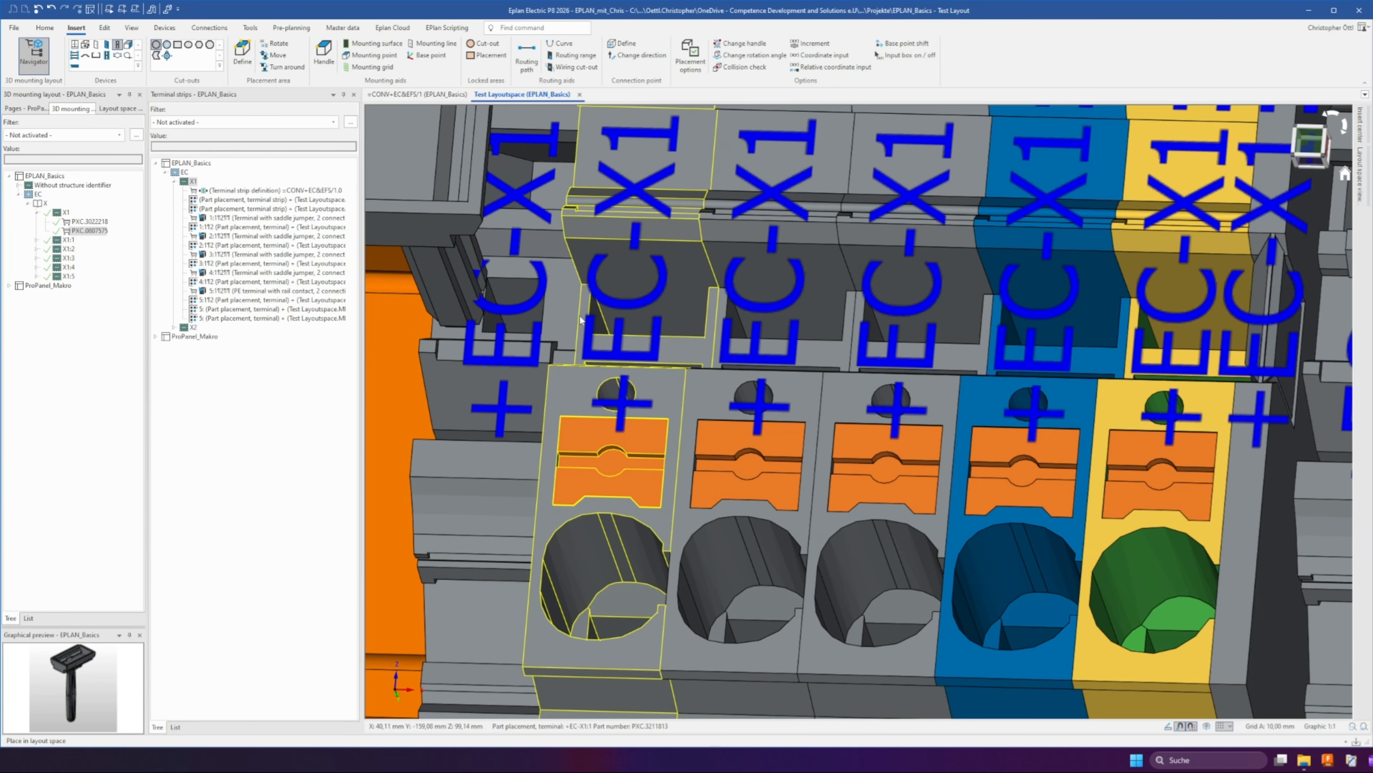
Open the layout space macro PXC.0807575_3D from the ProPanel_Makro project
click(120, 109)
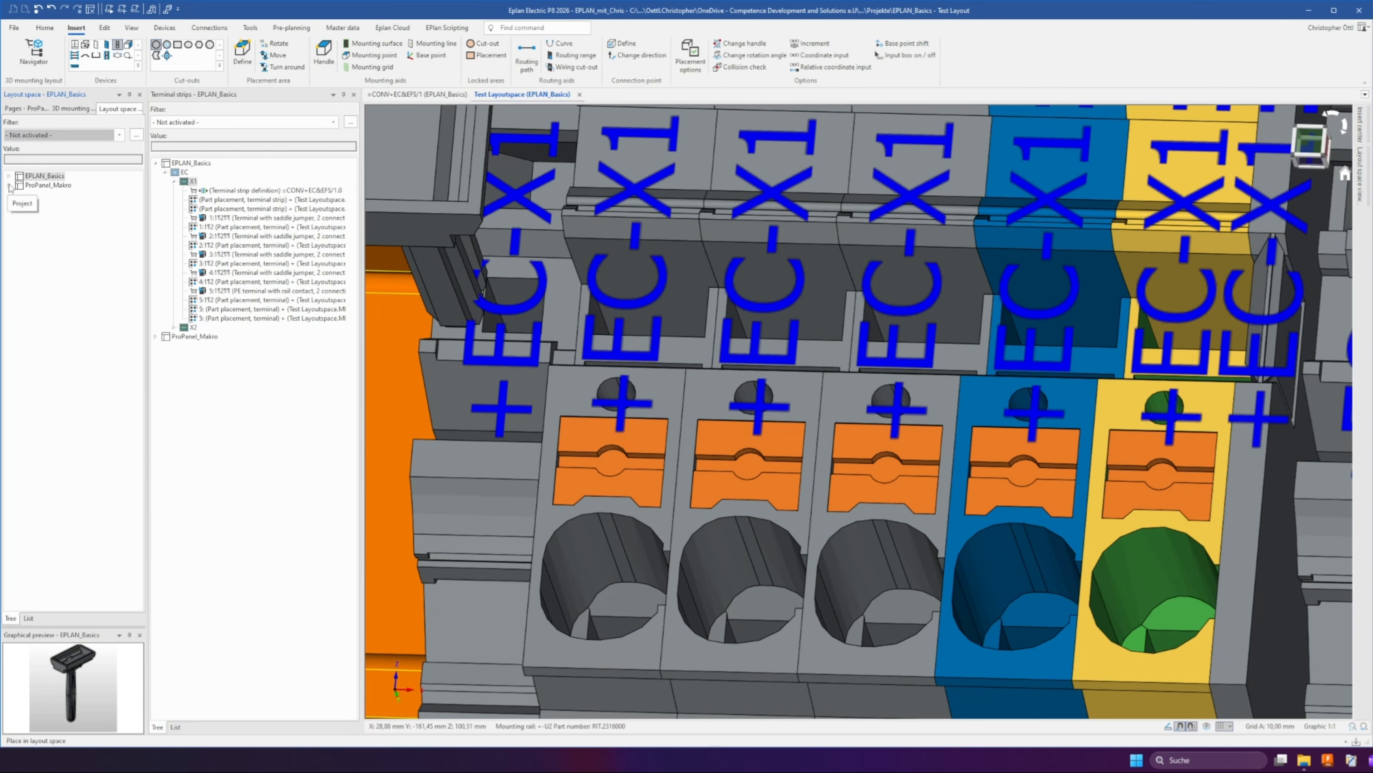
click(9, 185)
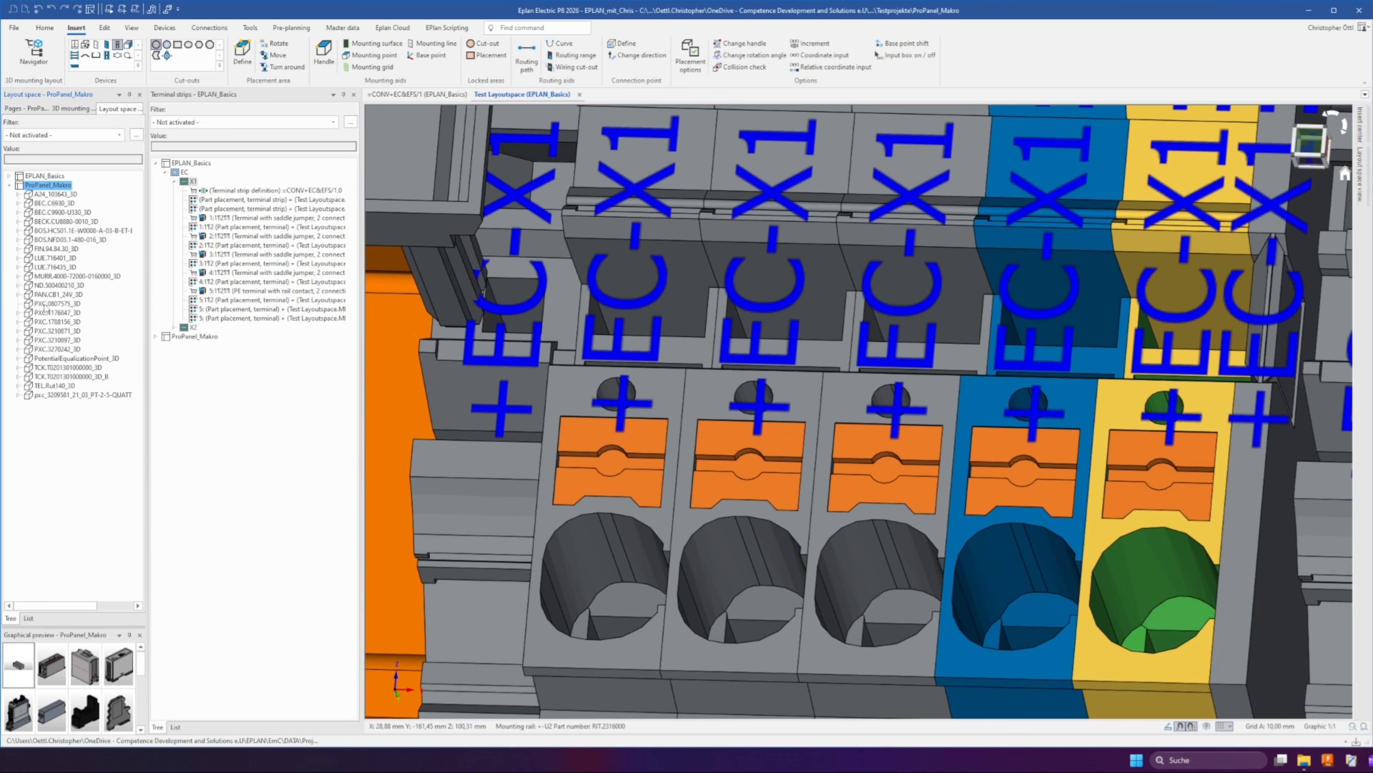
click(47, 304)
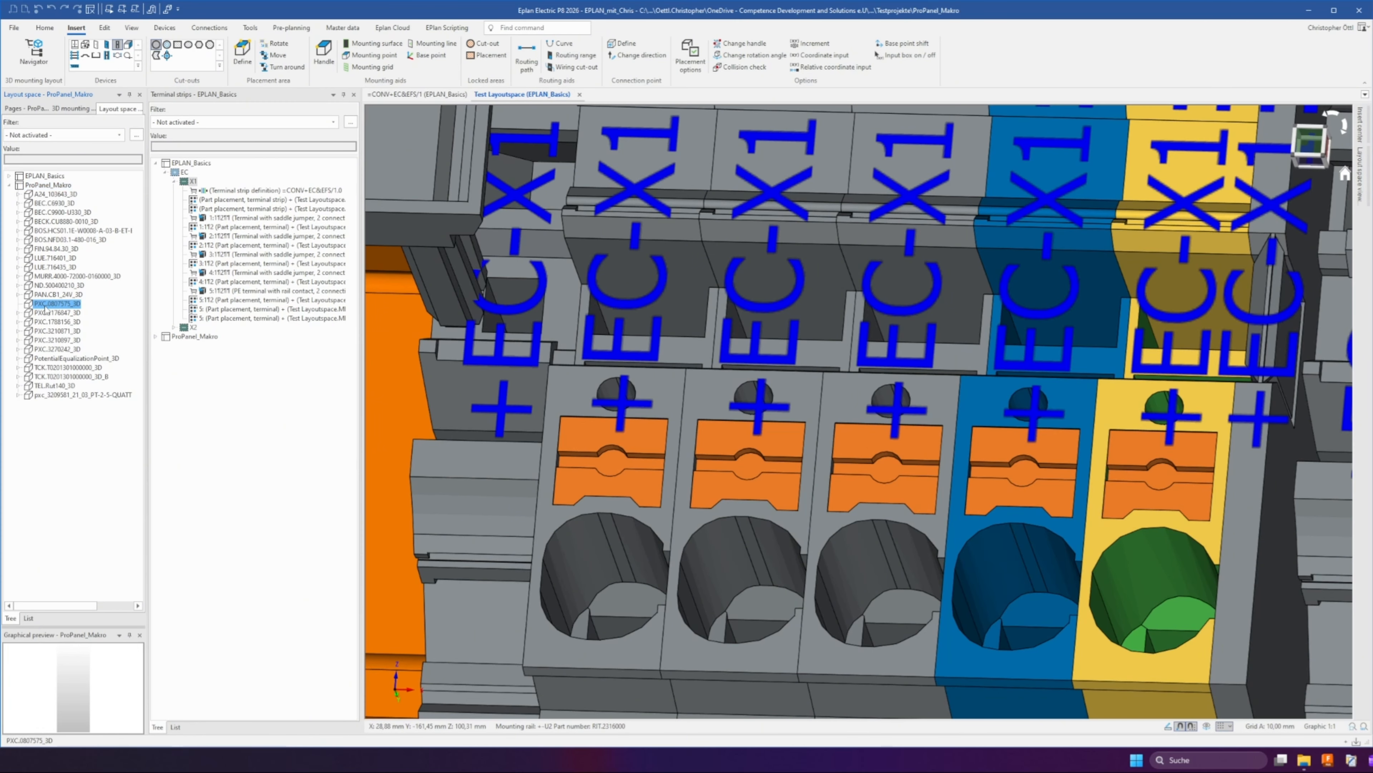
double_click(53, 304)
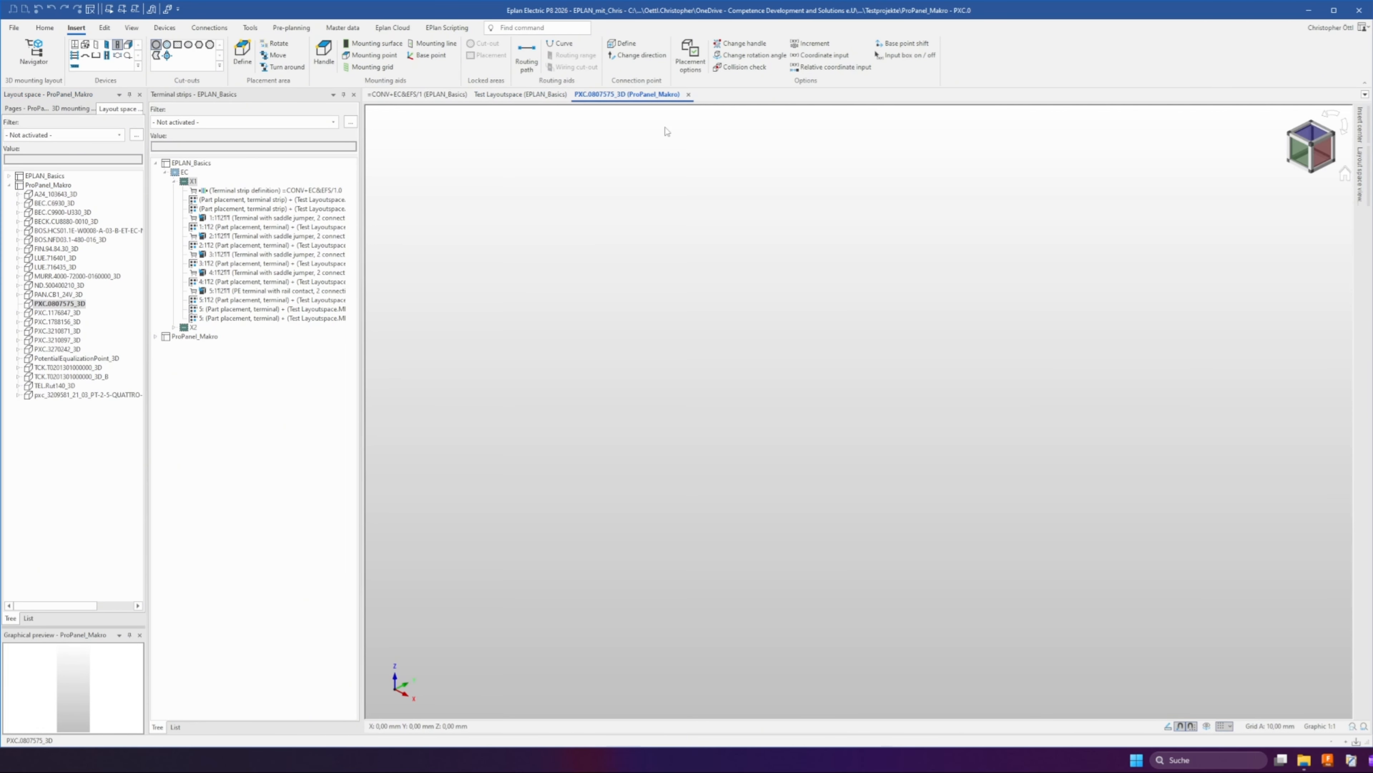
Open the insert center, restrict the search to devices, and insert a device into the macro layout space
click(1361, 125)
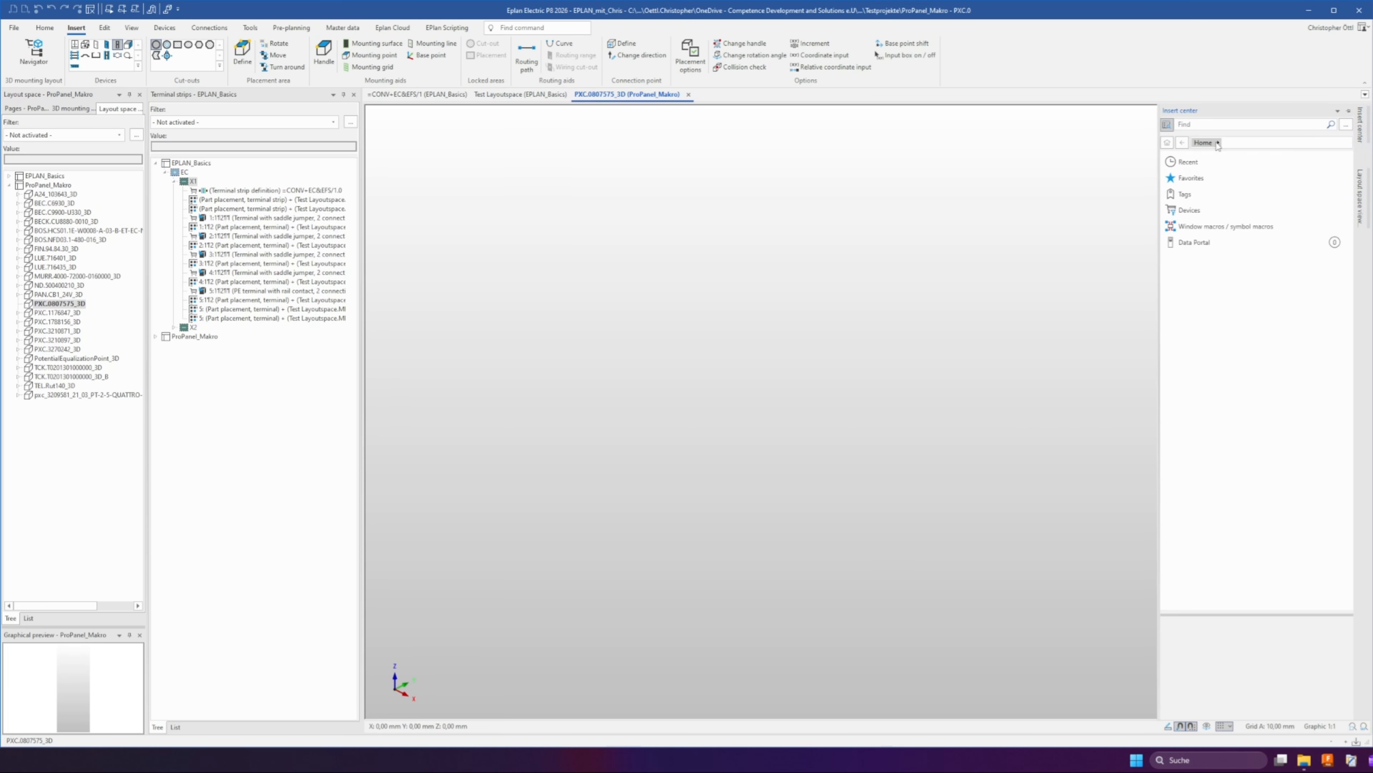
click(1168, 125)
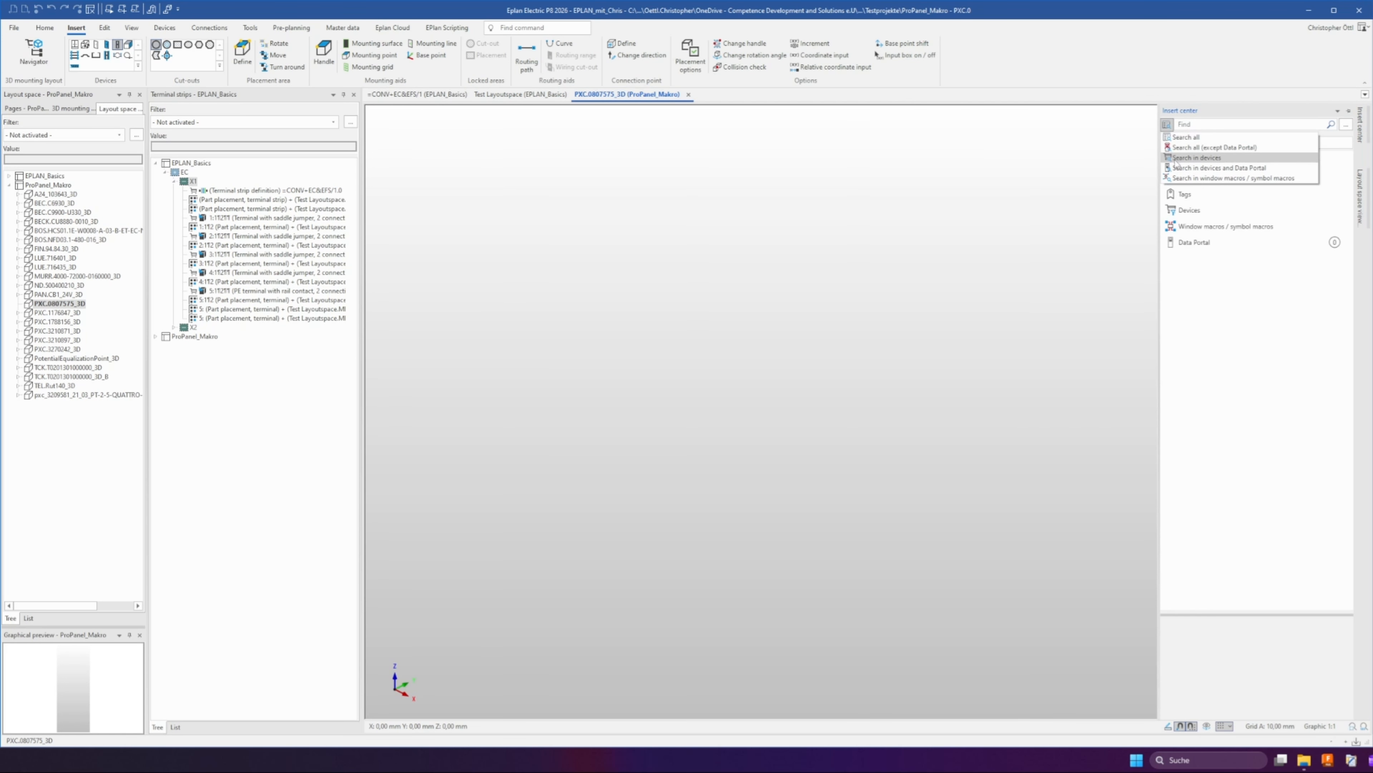
click(1184, 159)
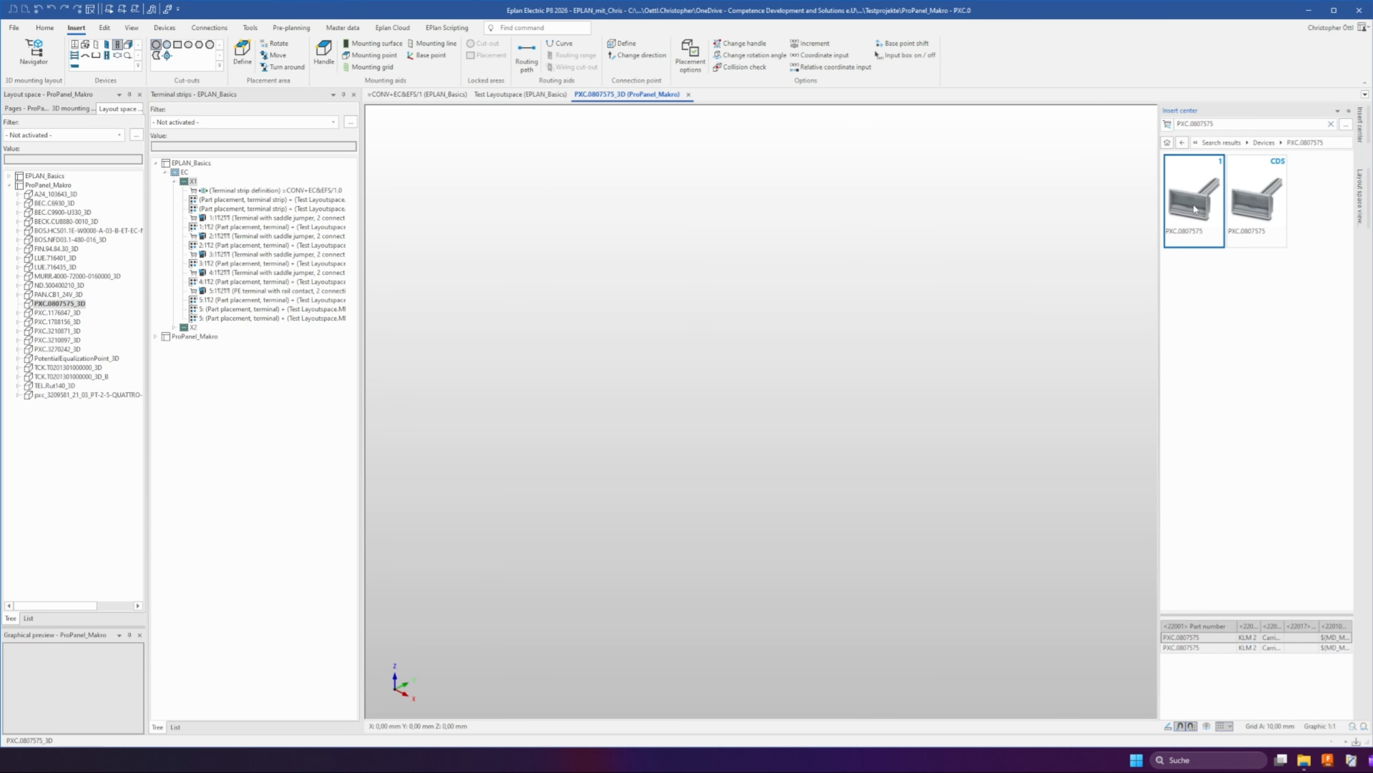
double_click(1195, 209)
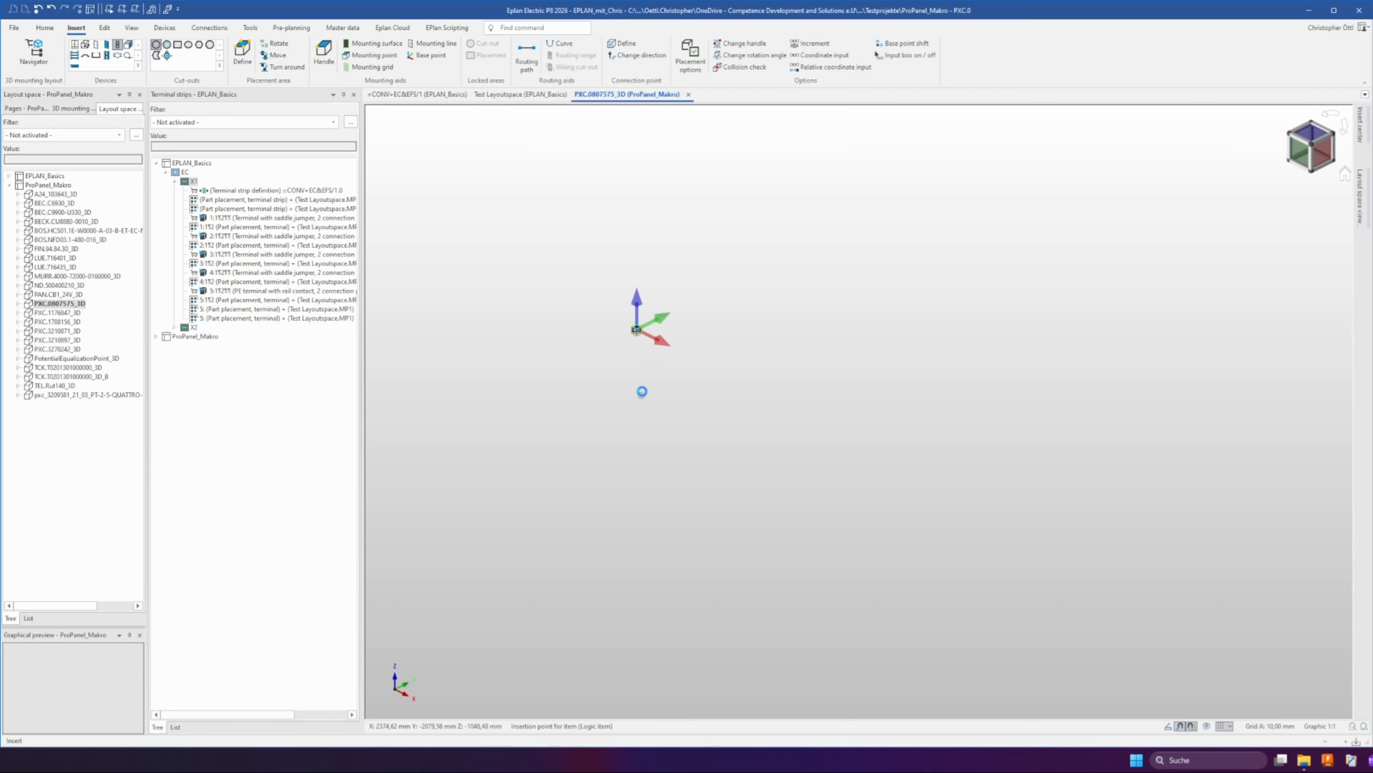
click(642, 331)
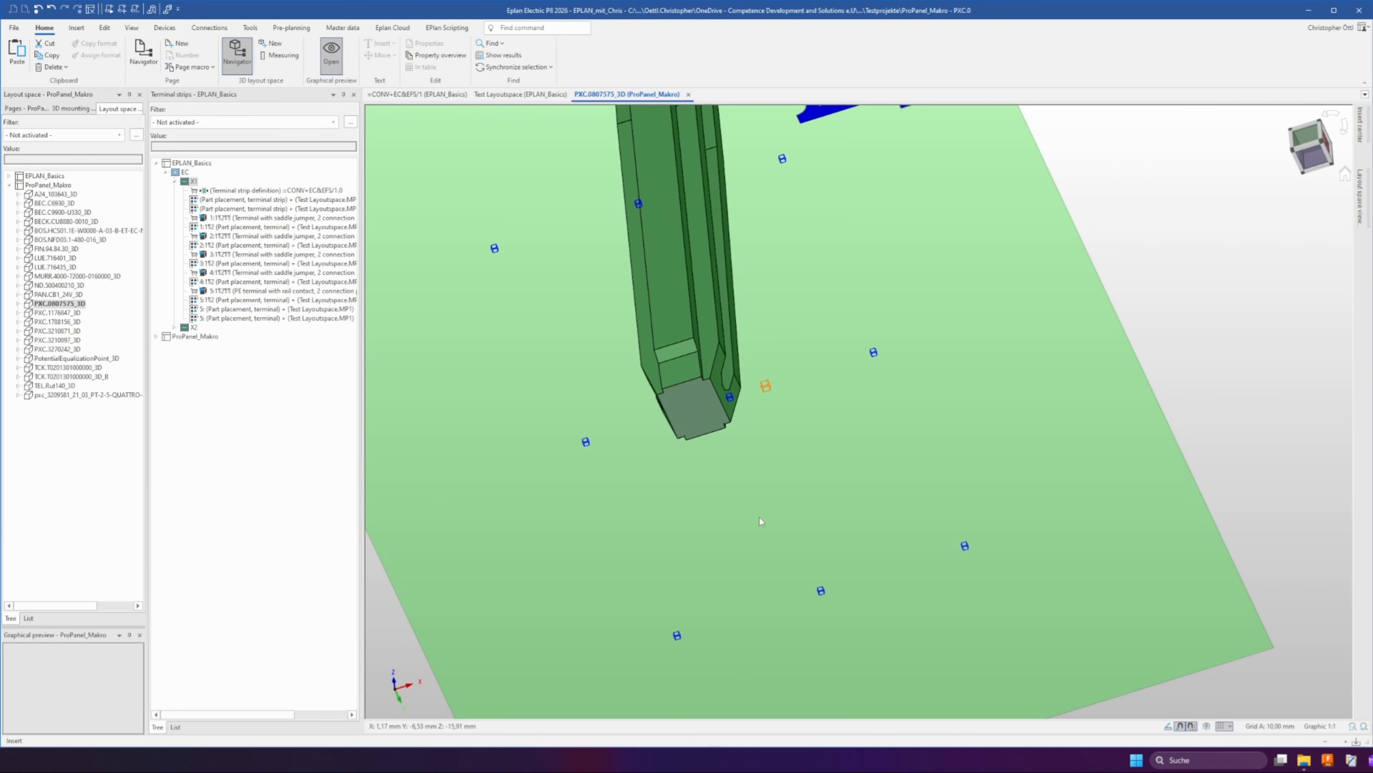
Move the inserted carrier by displacement, picking its handle and the carrier's lower corner as reference points
ctrl+right_drag(759, 517, 783, 330)
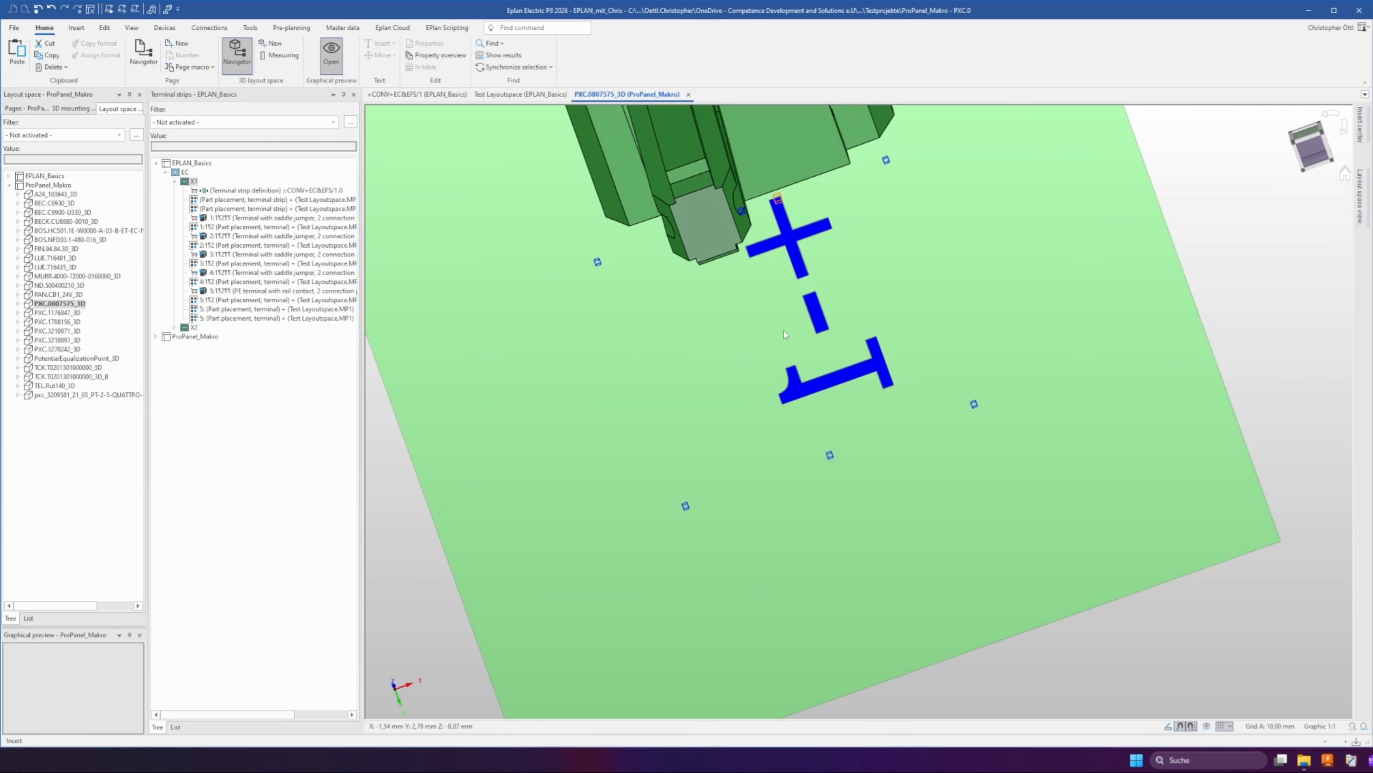
middle_drag(784, 330, 750, 484)
ctrl+right_drag(750, 484, 749, 384)
middle_drag(749, 384, 812, 349)
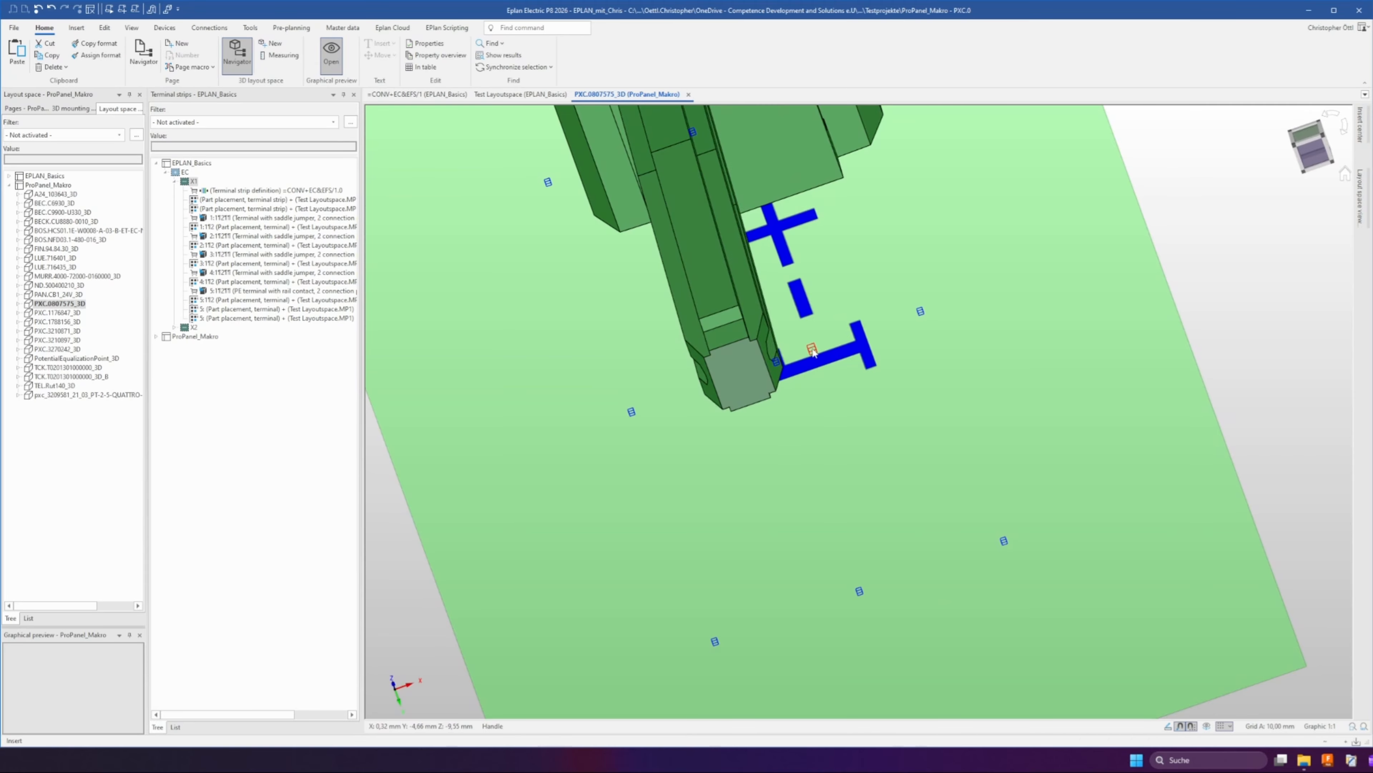
key(v)
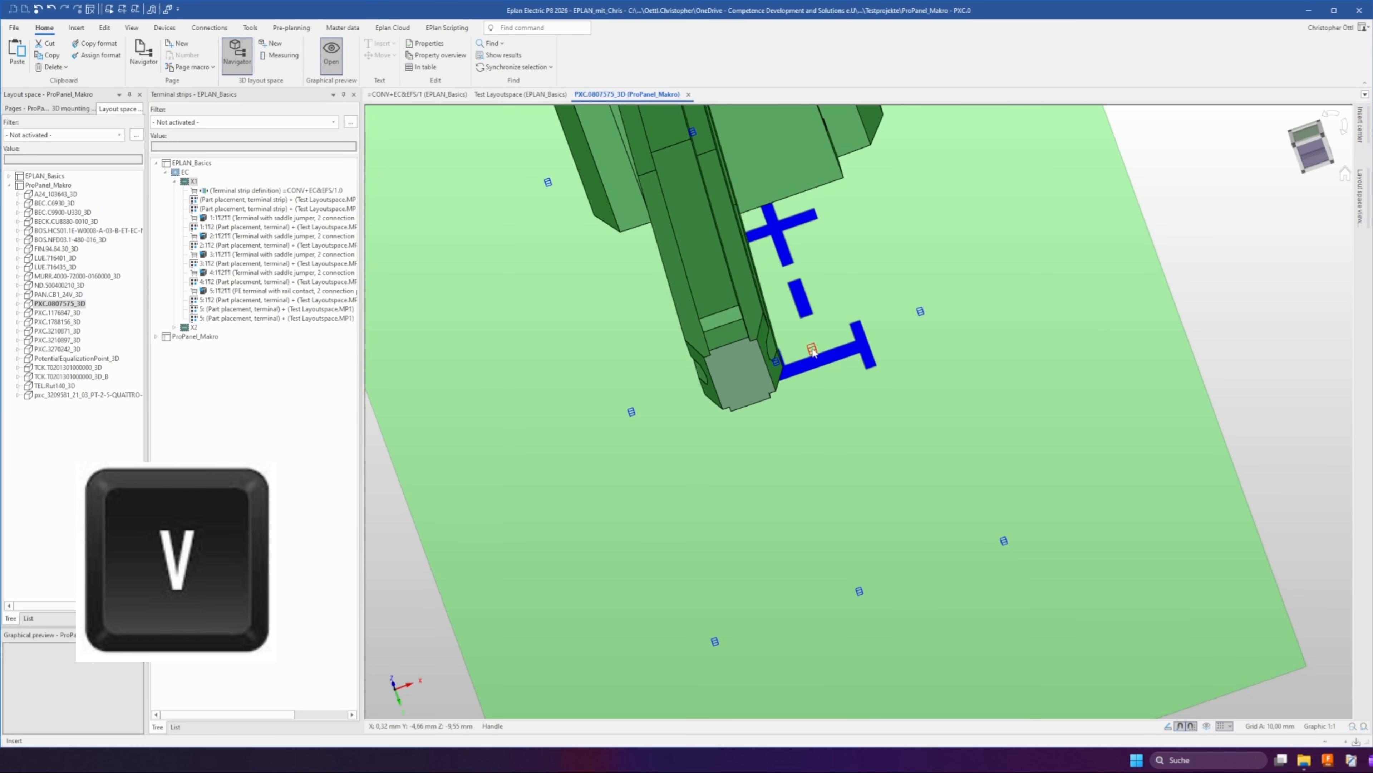
click(813, 350)
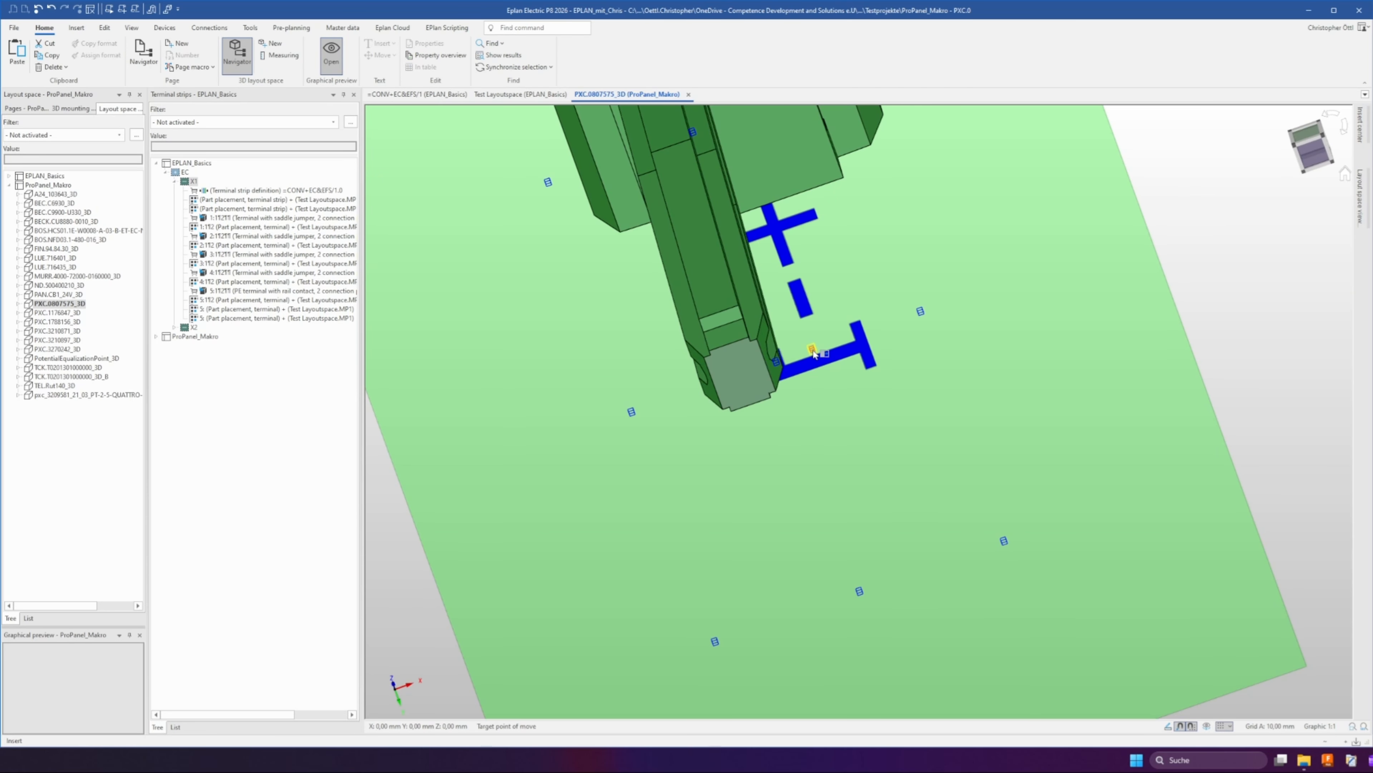
key(ctrl)
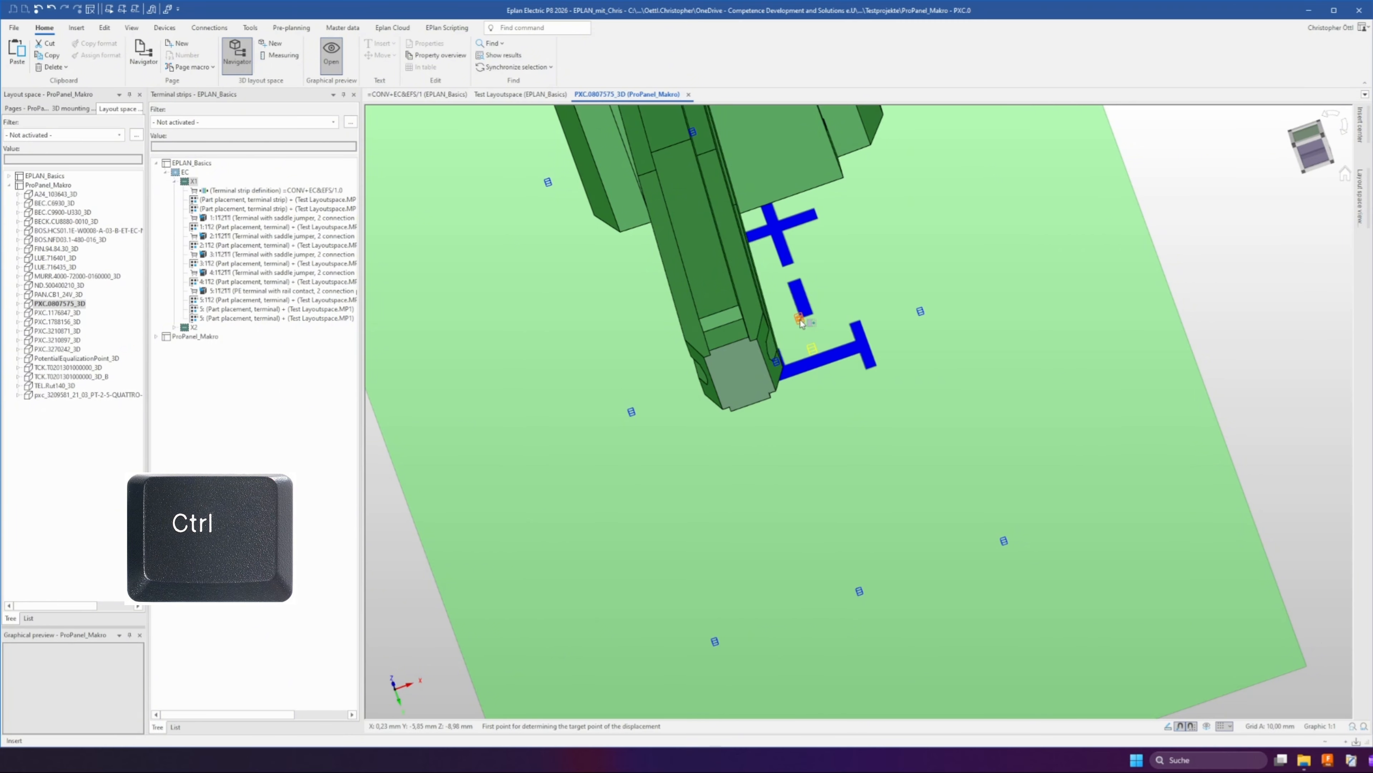
scroll(747, 355, up, 3)
click(756, 327)
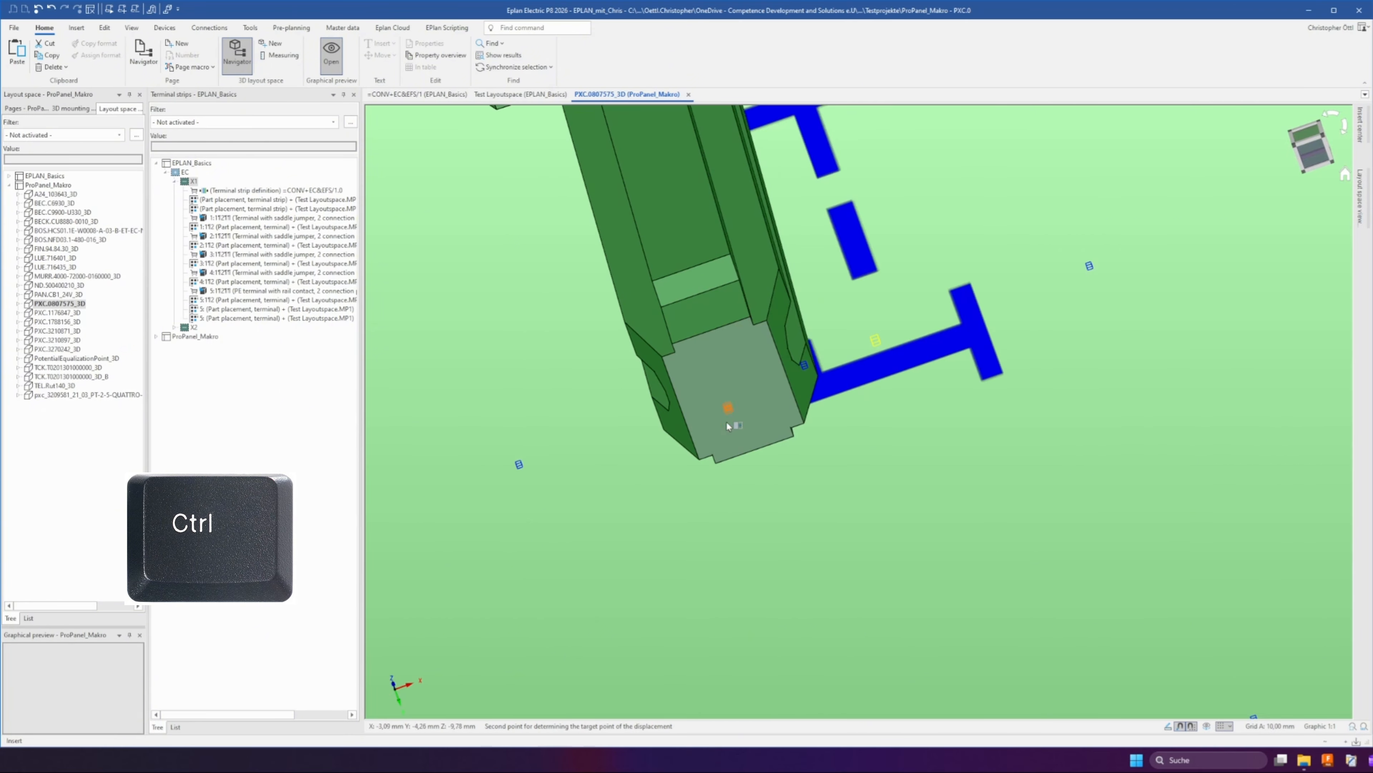
click(714, 459)
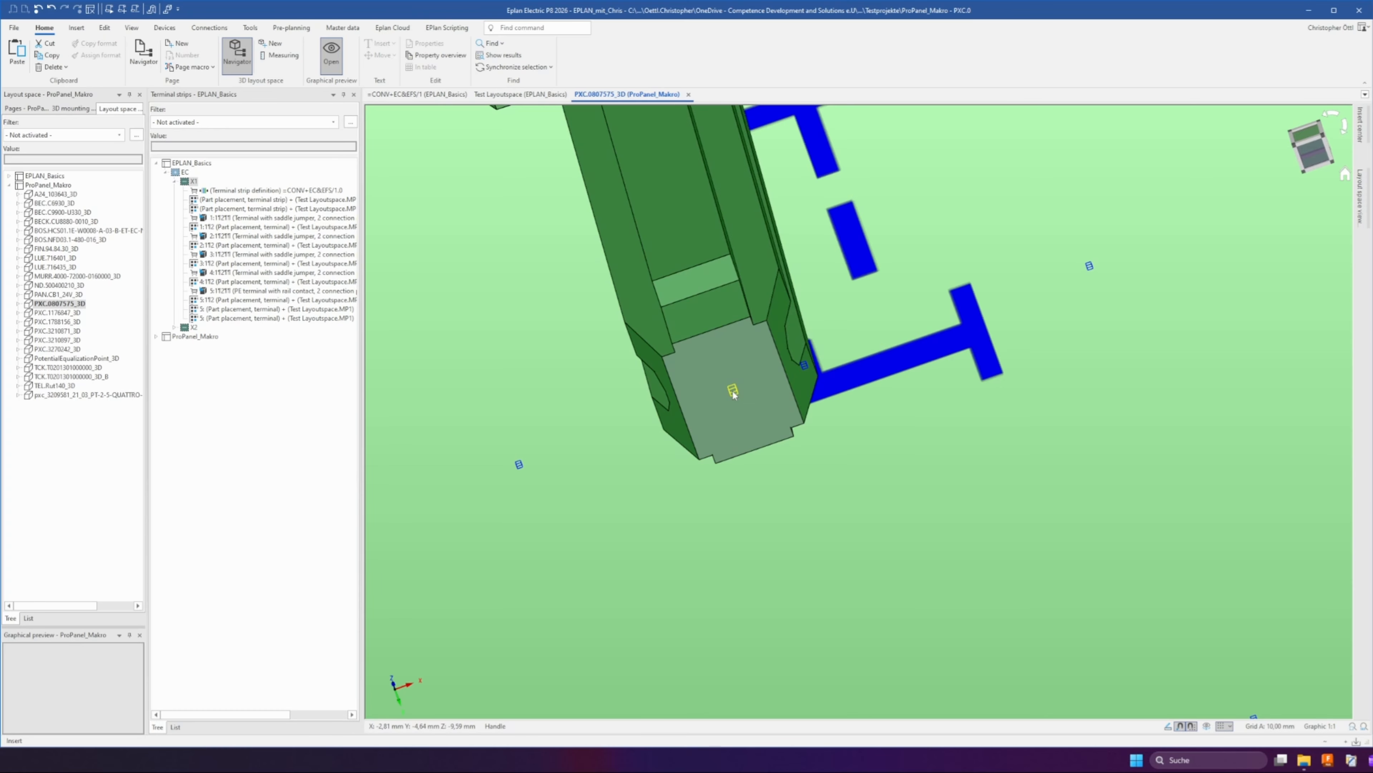
Move the marker carrier in the macro layout space by an entered displacement of 1
scroll(733, 391, down, 6)
middle_drag(733, 391, 760, 404)
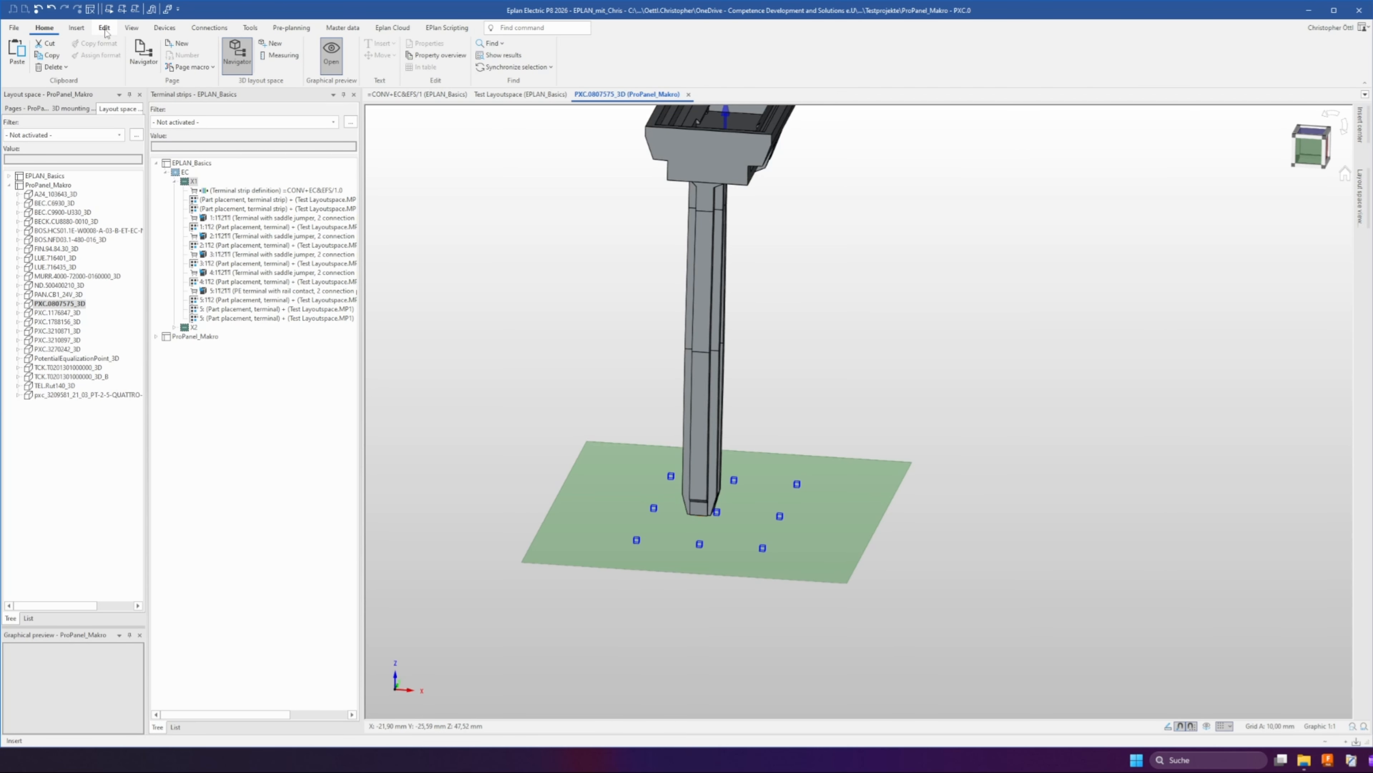
click(76, 28)
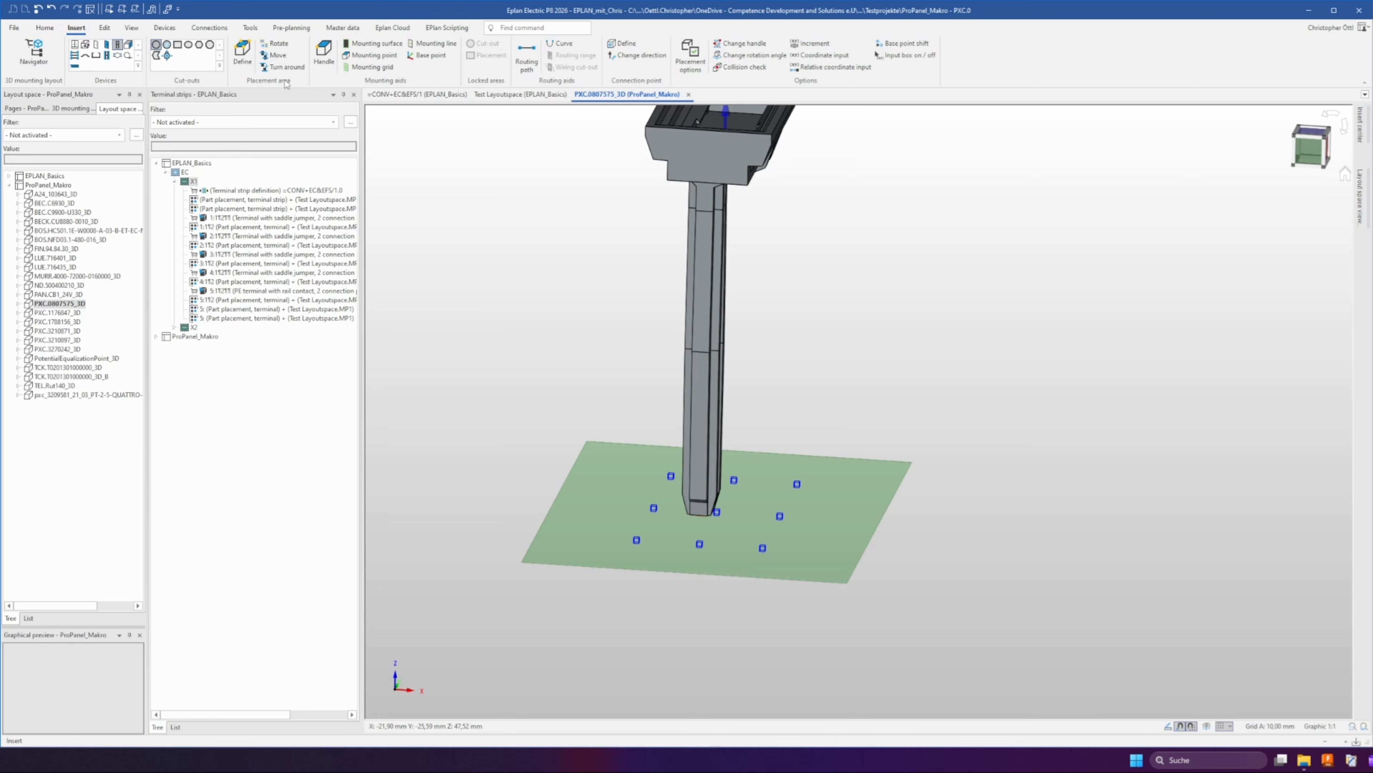
click(277, 54)
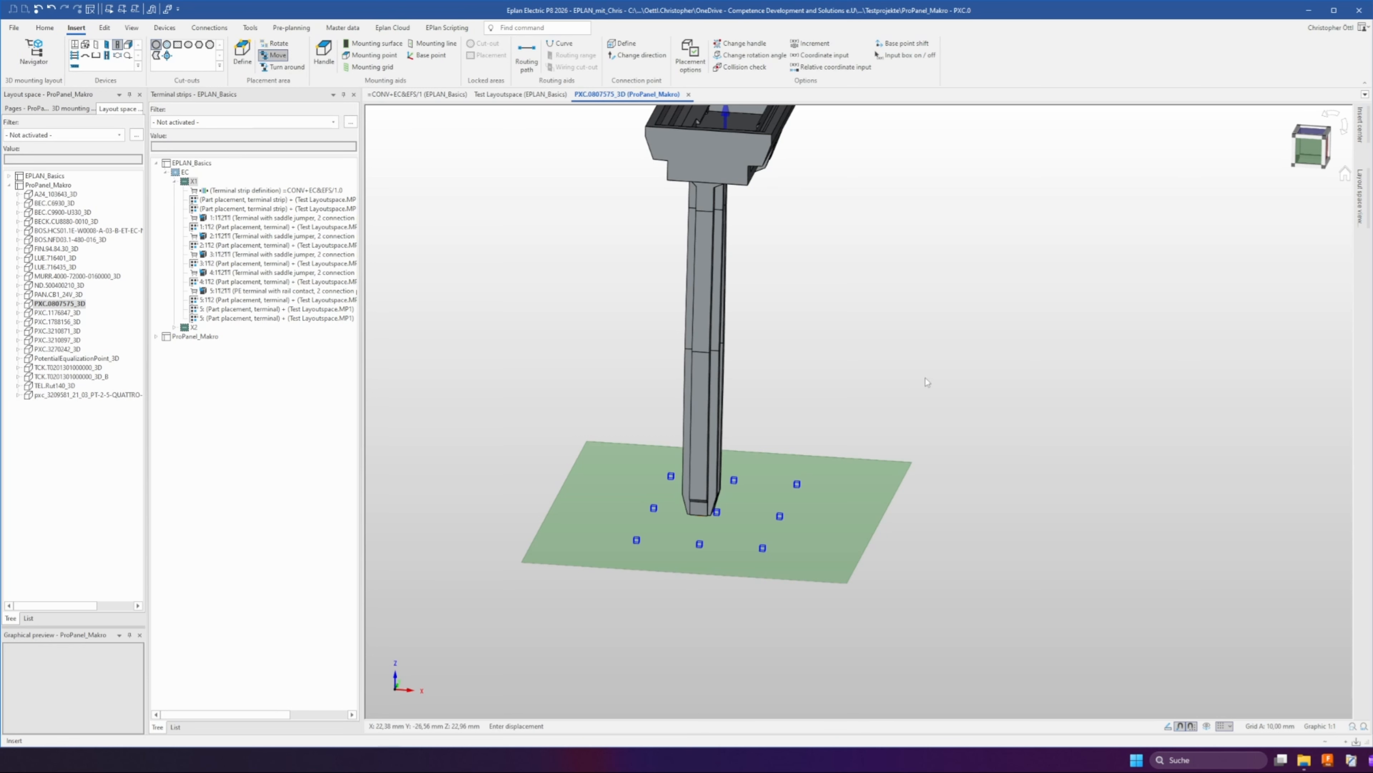
text(15)
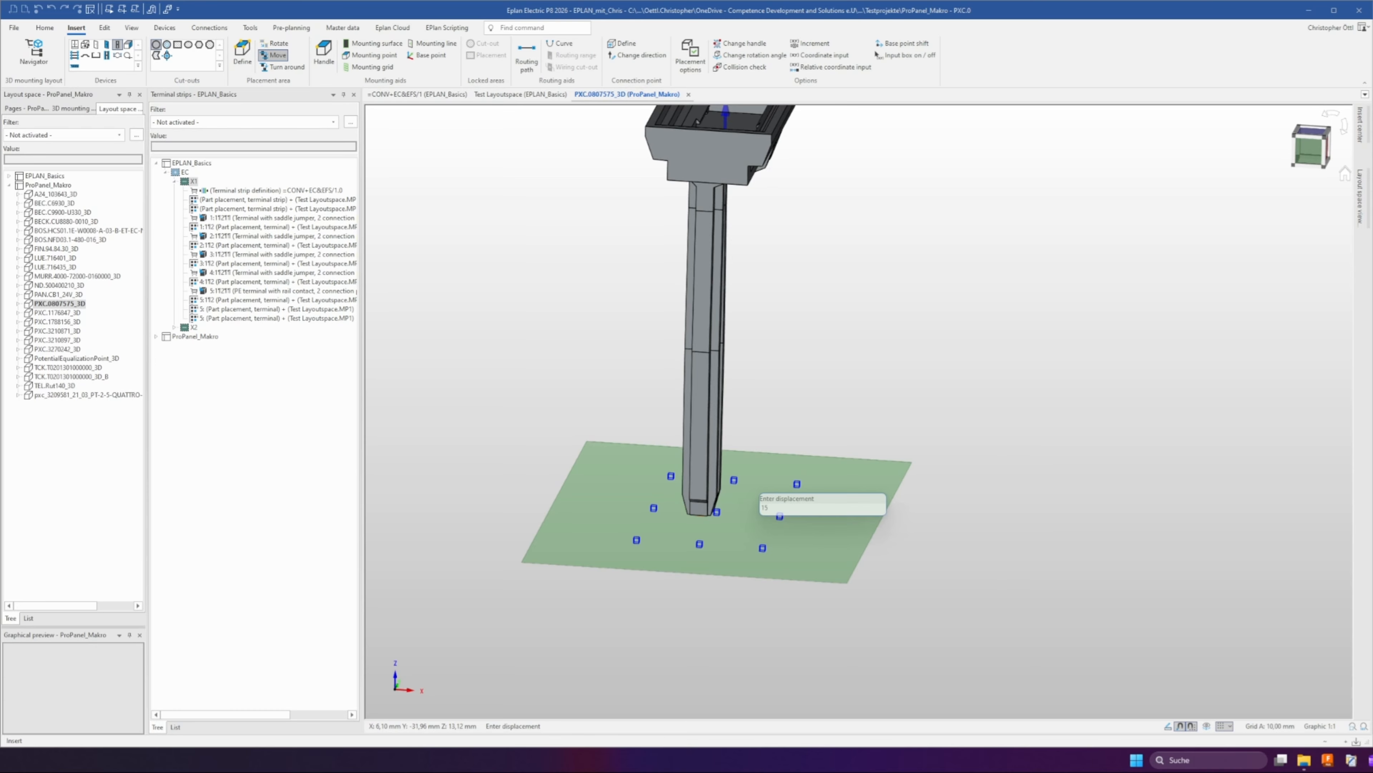
key(Return)
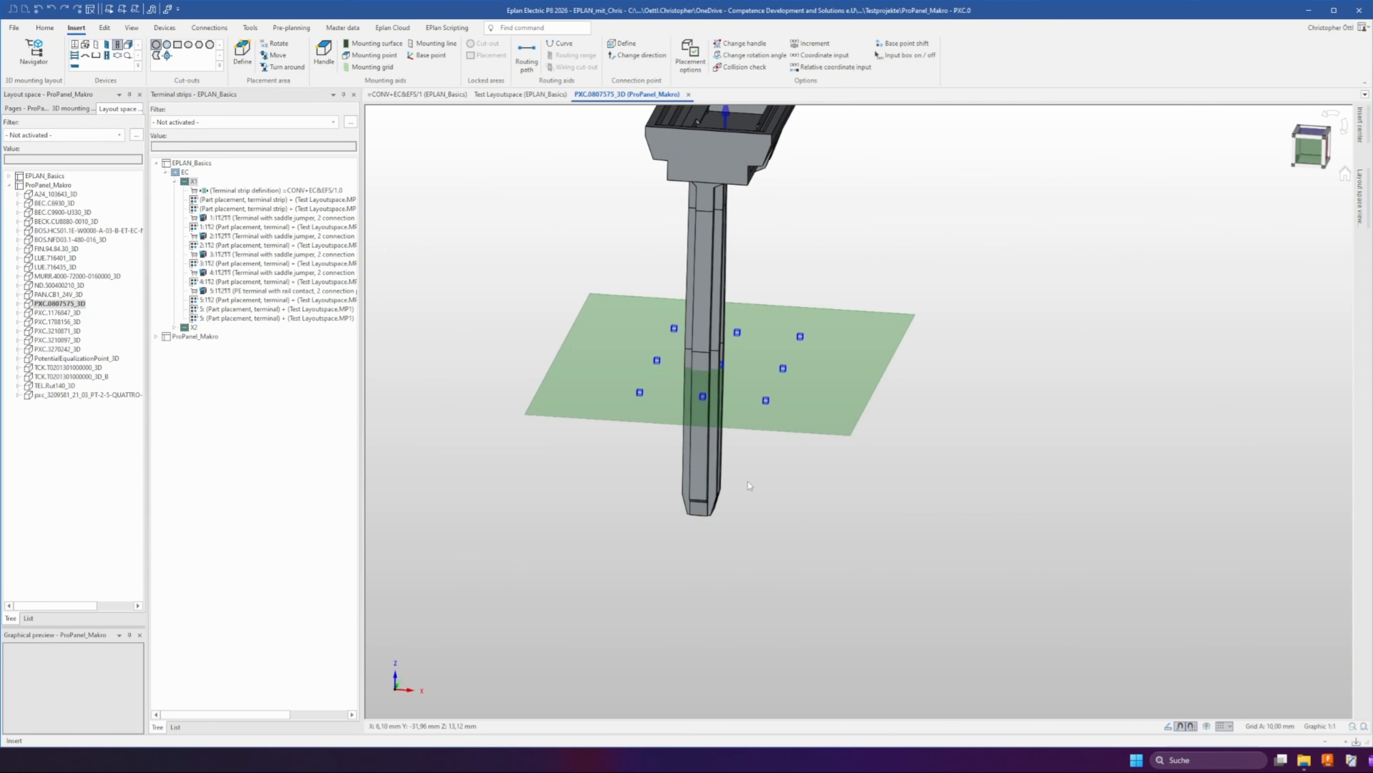
Restrict the carrier's handle to a new mounting point named KLM instead of permitting all mounting points
middle_drag(748, 481, 807, 394)
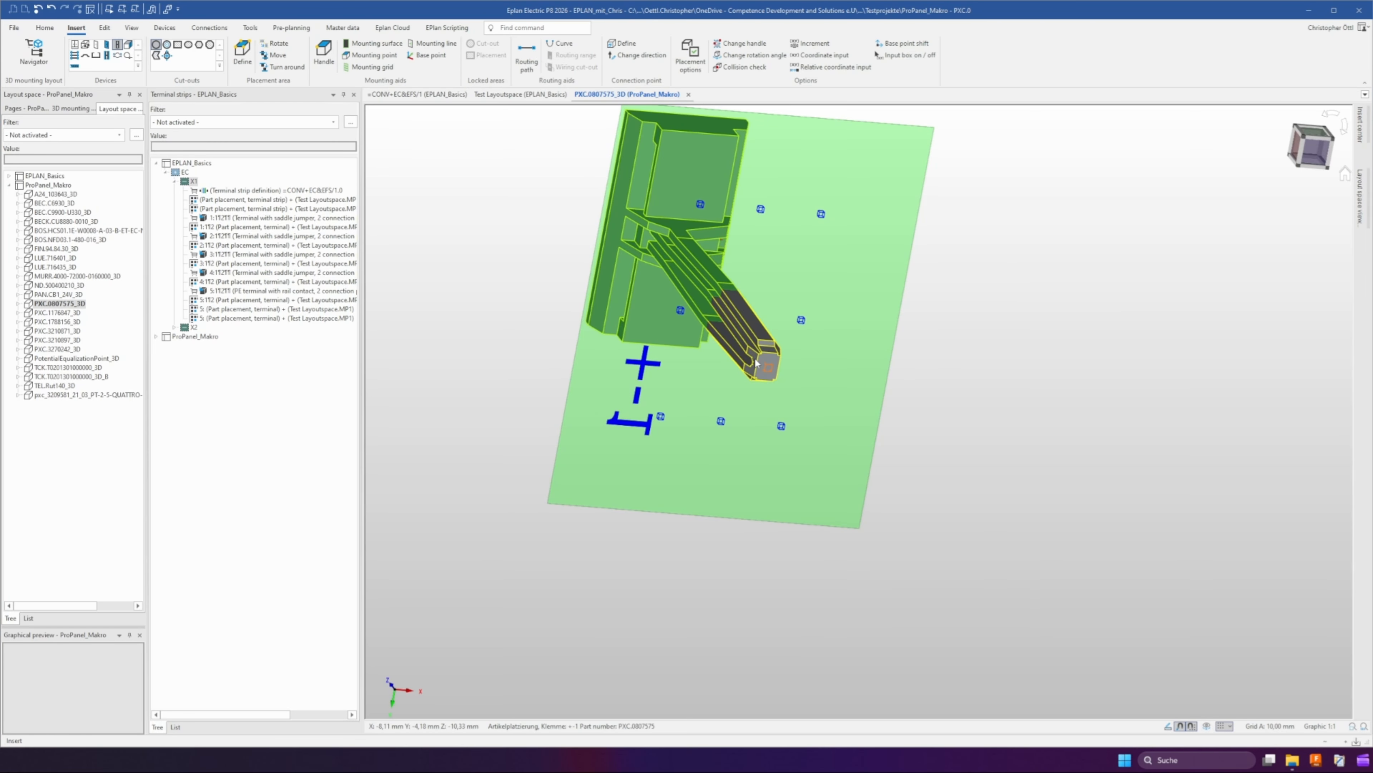
middle_drag(754, 357, 692, 456)
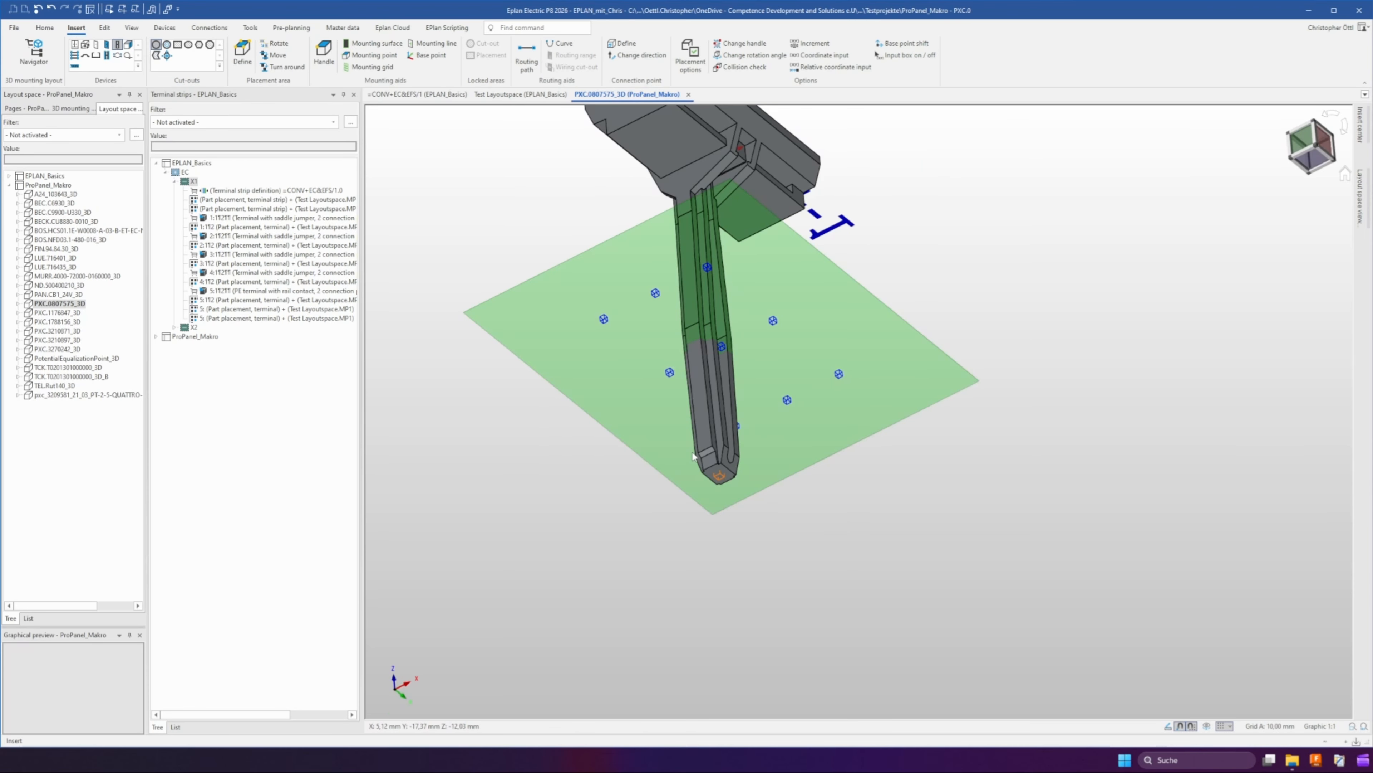
double_click(719, 478)
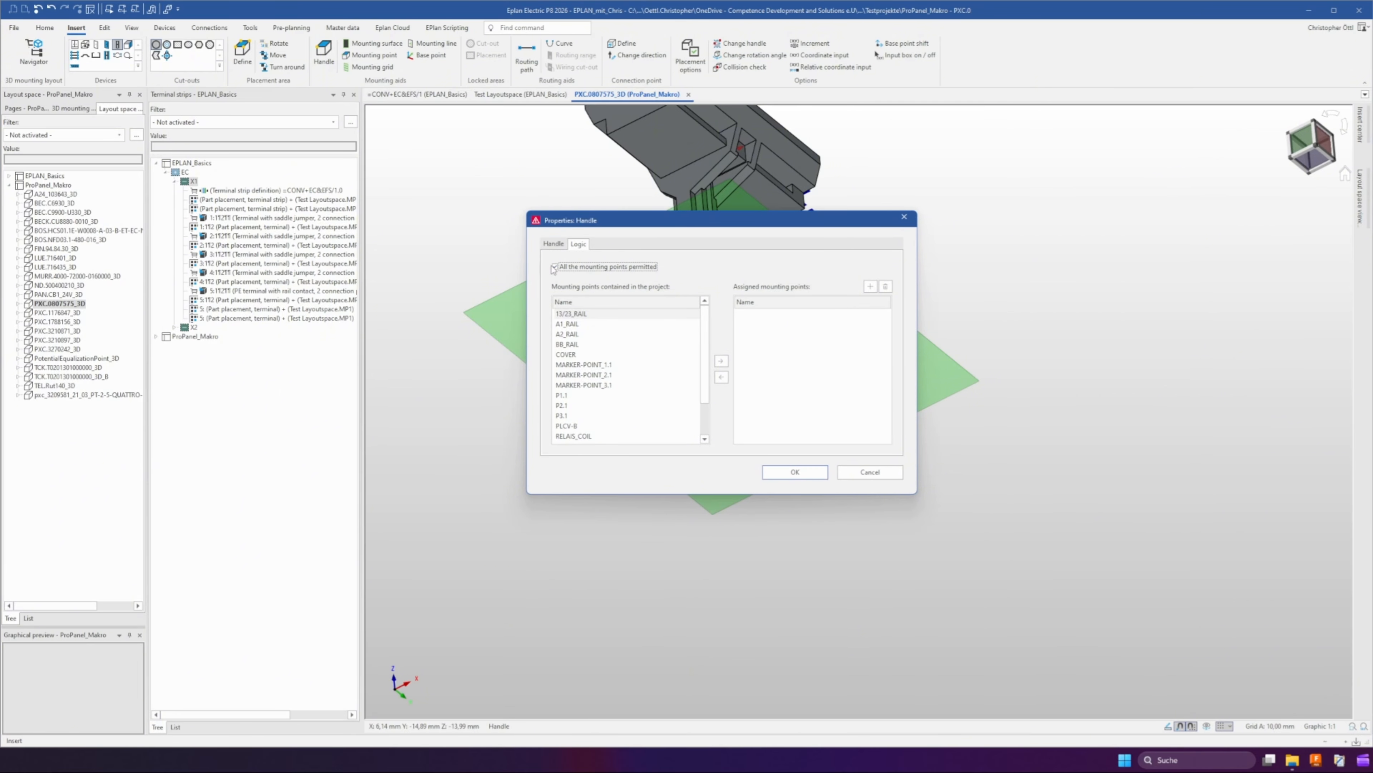
click(556, 268)
click(871, 287)
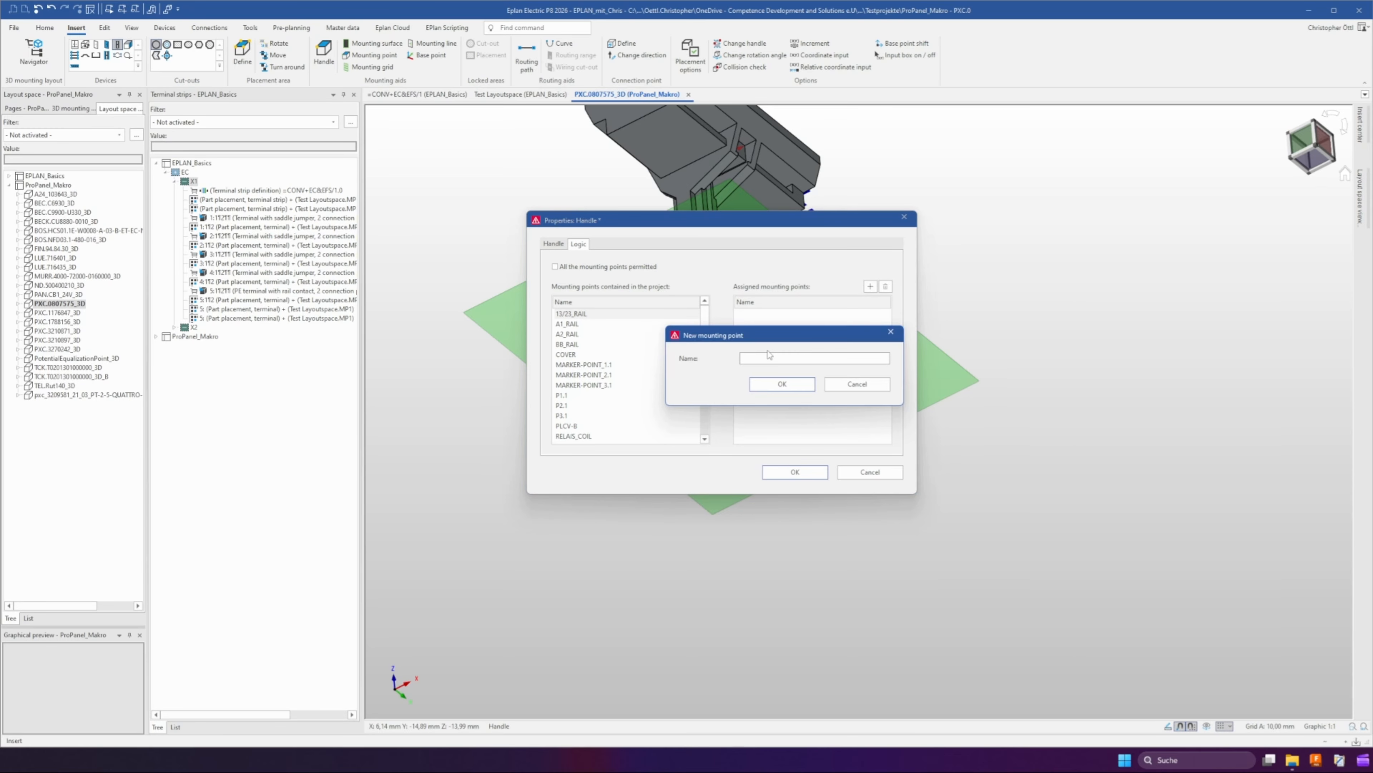
text(KLM)
click(782, 384)
click(793, 472)
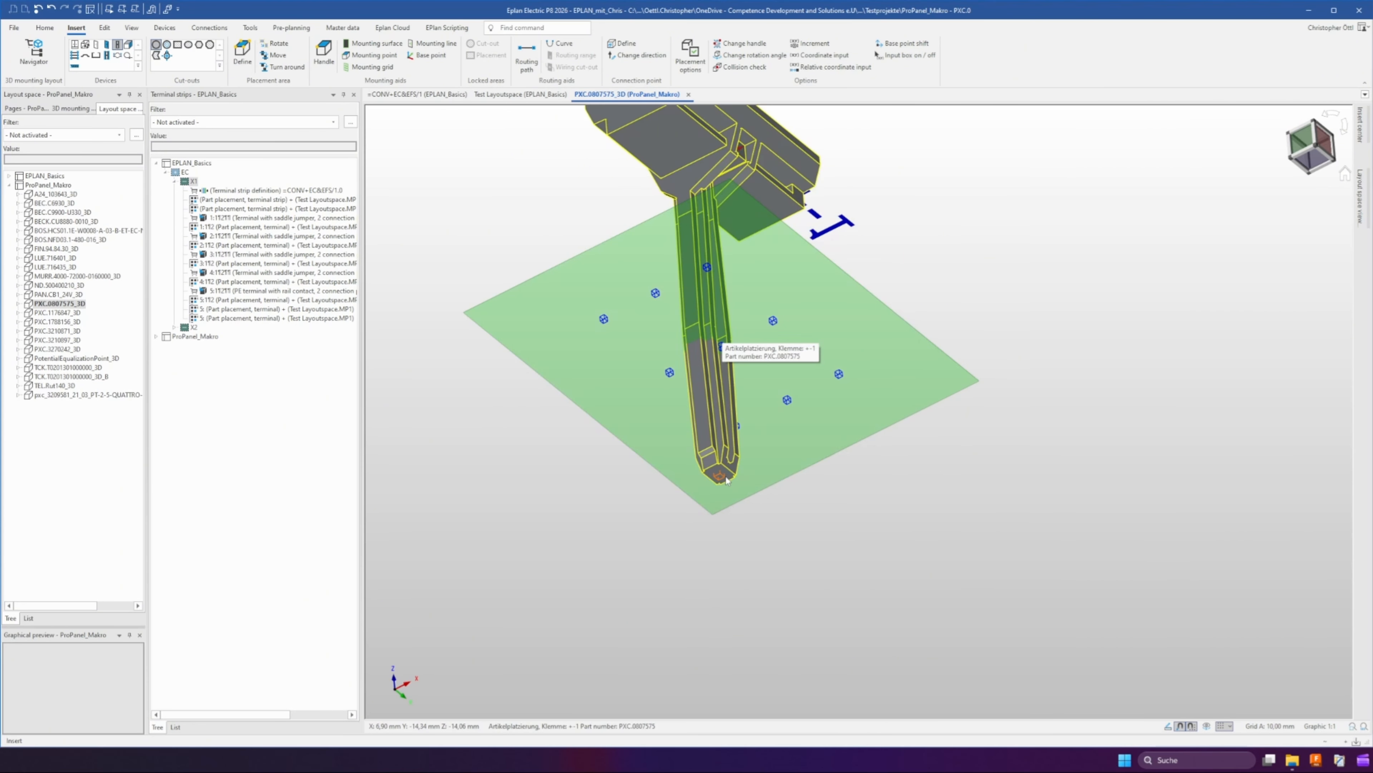
Open the properties of layout space PXC.0807575_3D and inspect its macro name
middle_drag(743, 278, 699, 246)
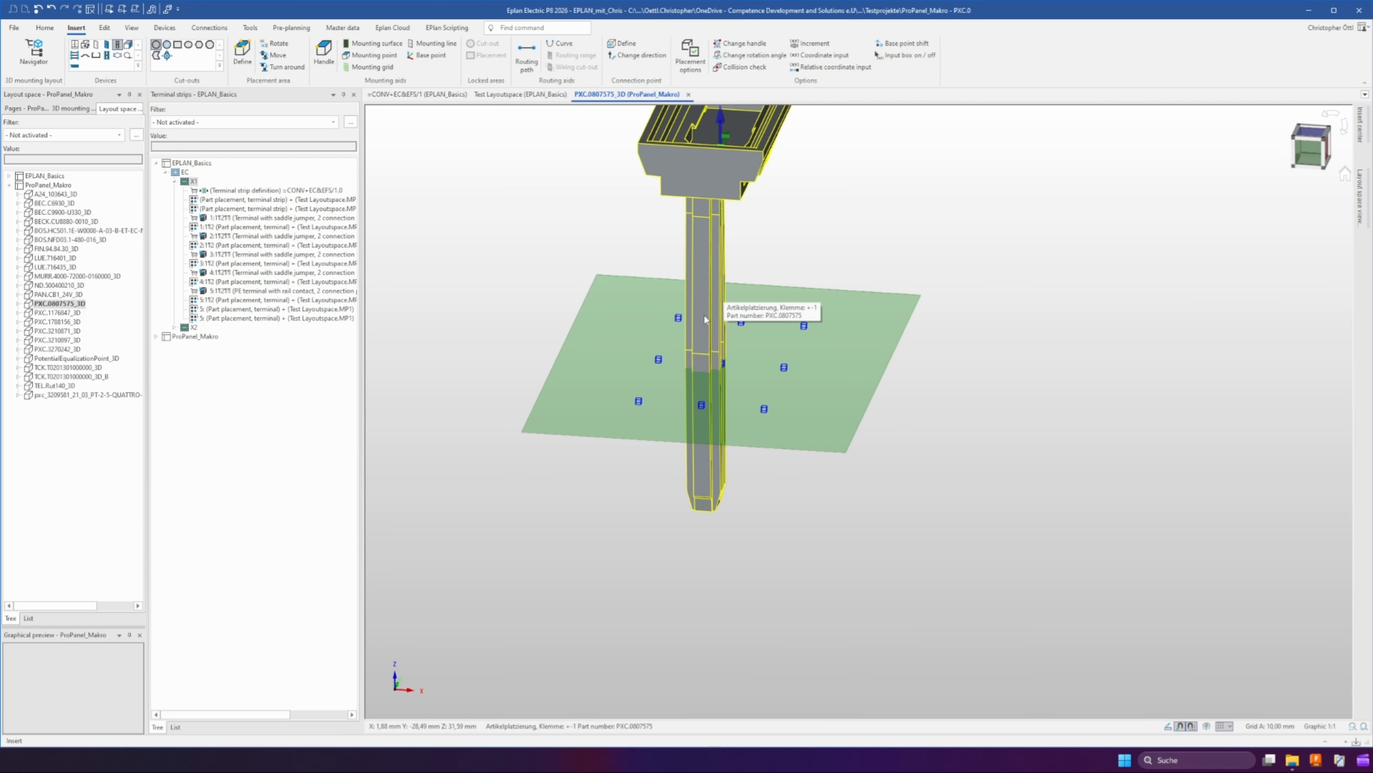
right_click(52, 304)
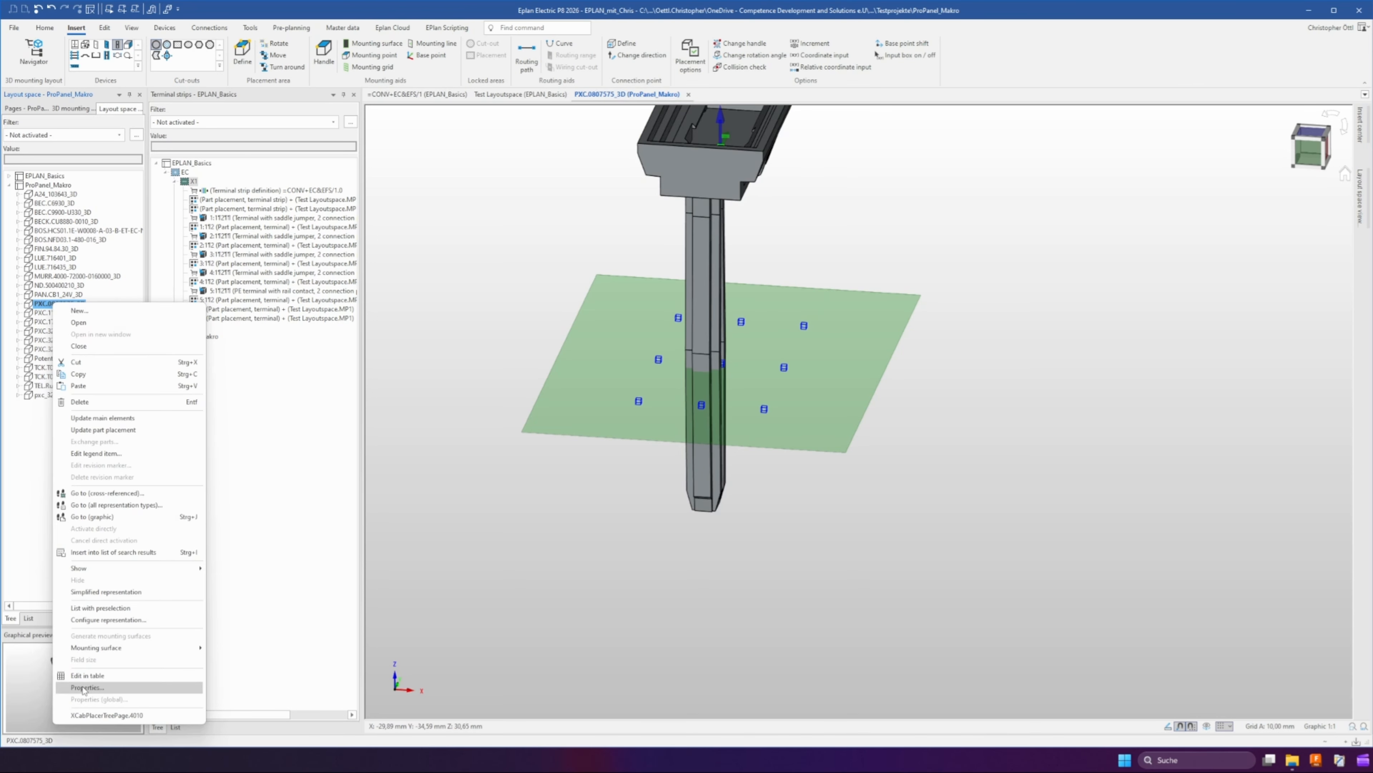
click(87, 687)
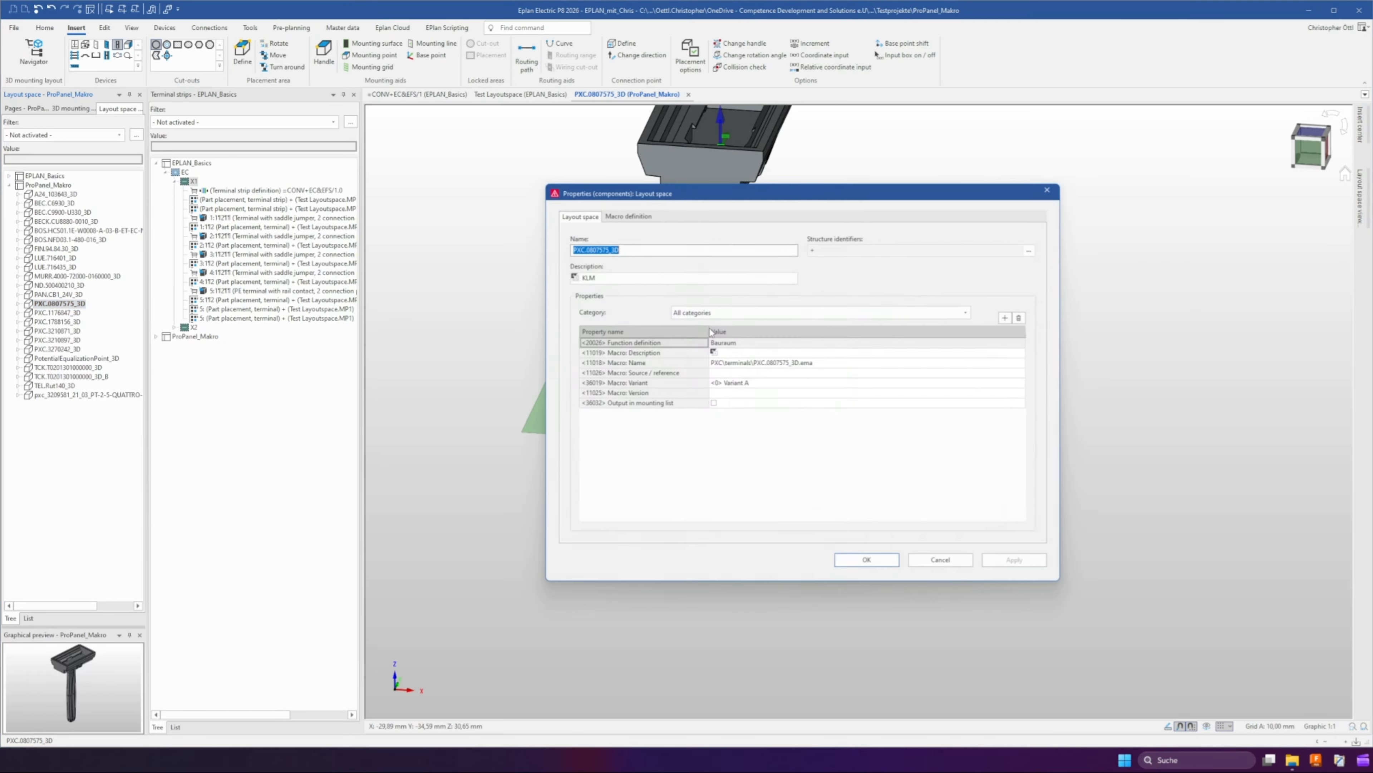
click(710, 363)
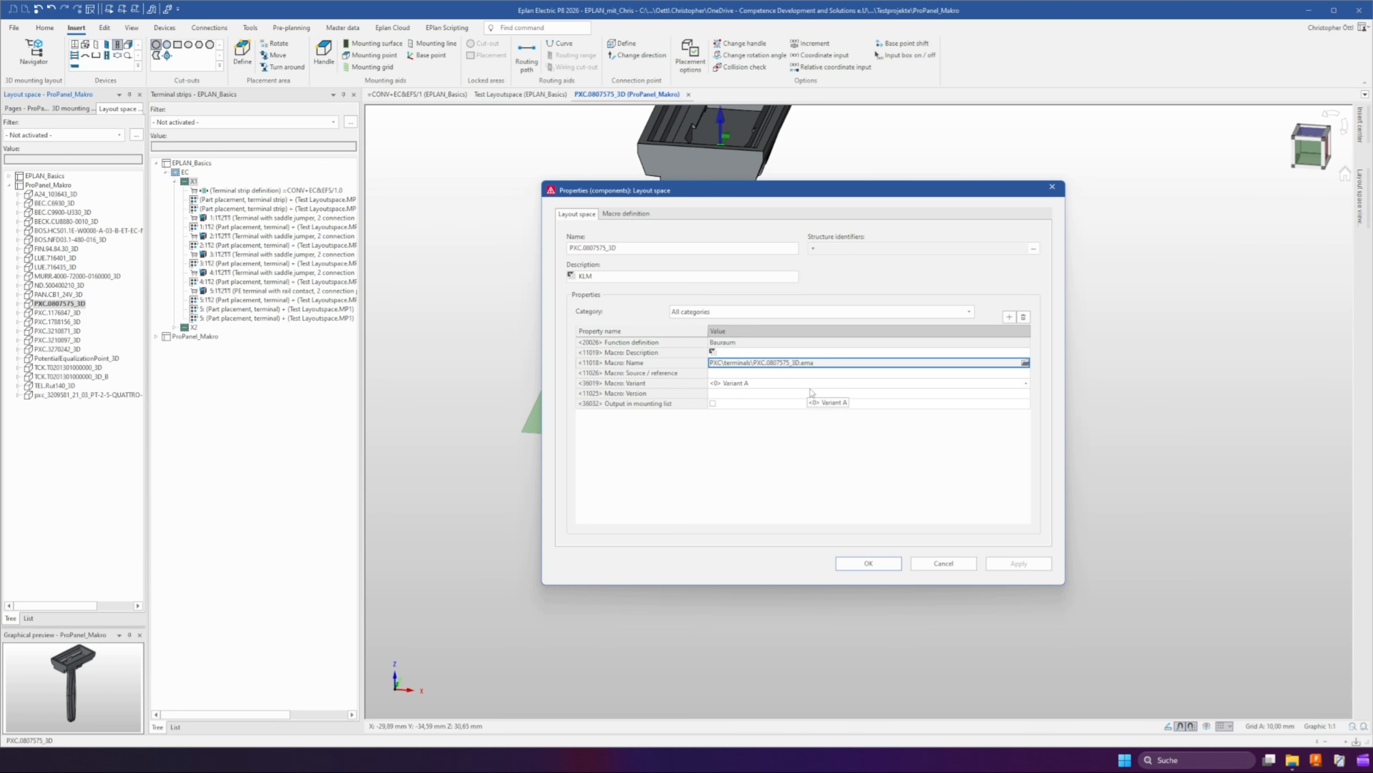
click(873, 563)
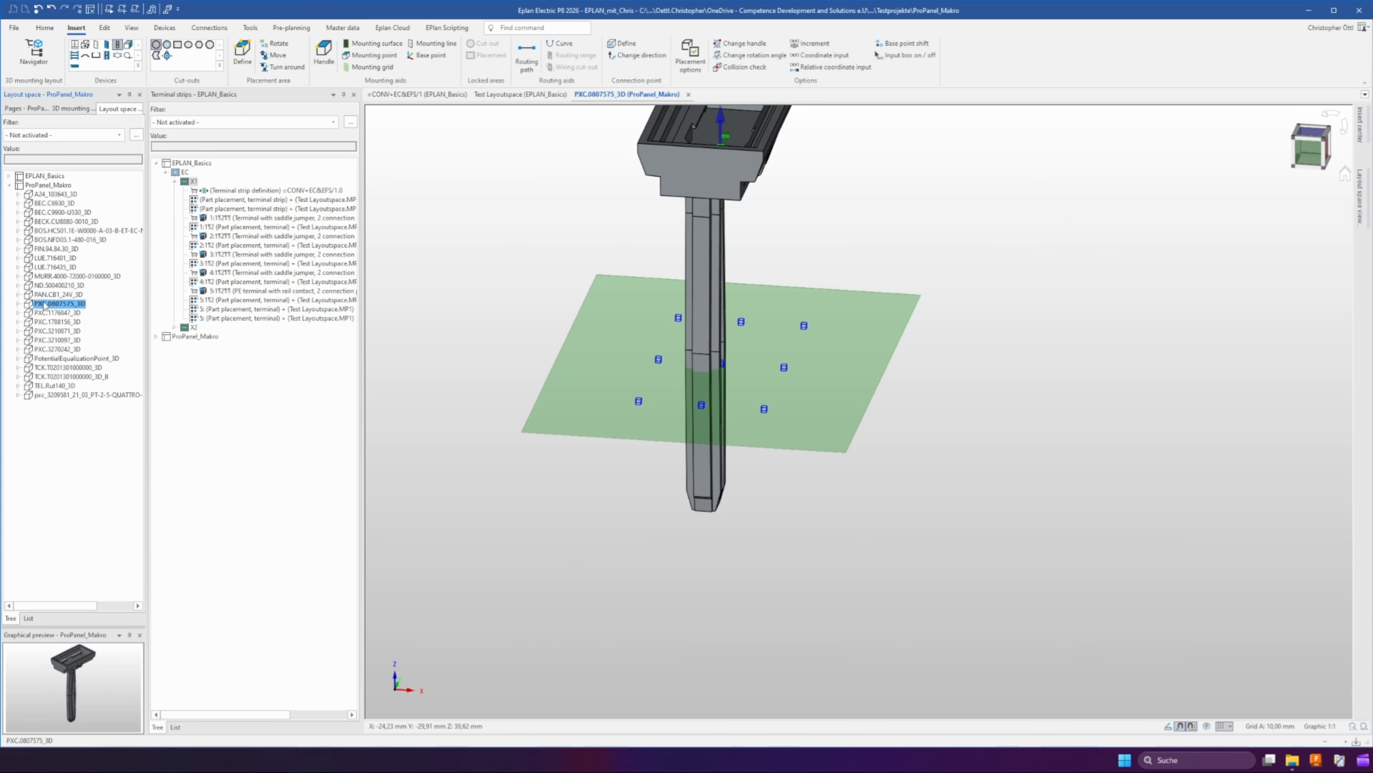
Generate the macros automatically from the macro project
click(334, 30)
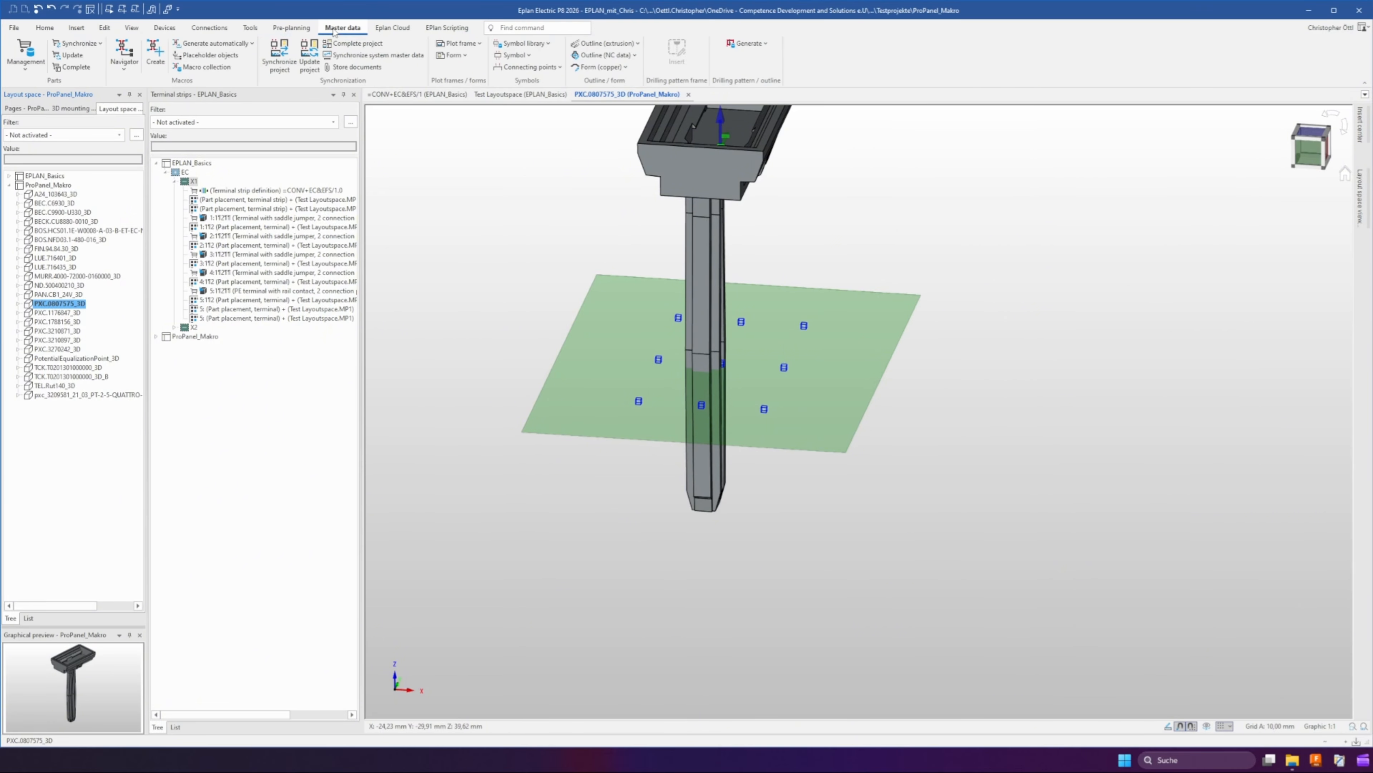
click(217, 46)
click(735, 414)
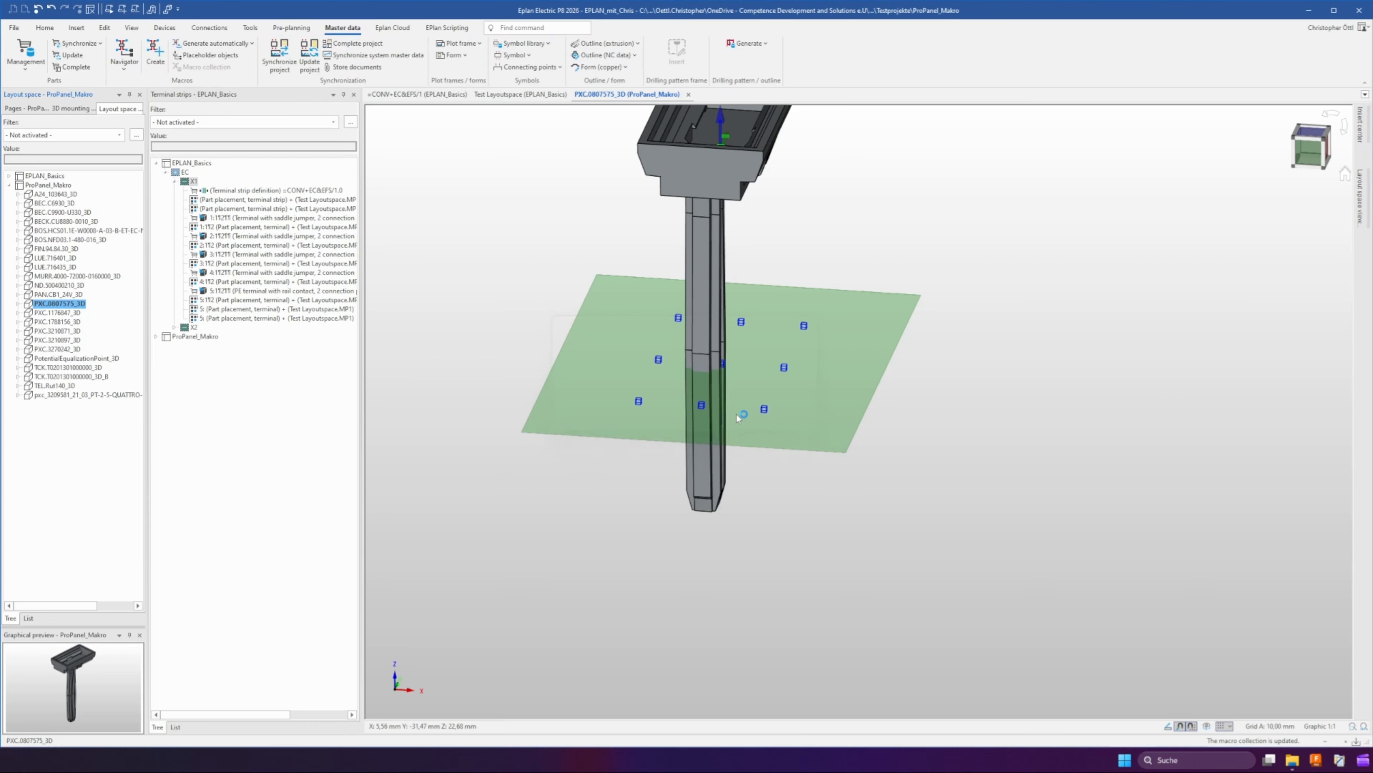
Open parts management and delete the CDS variant of terminal label part PXC.0807575
click(22, 50)
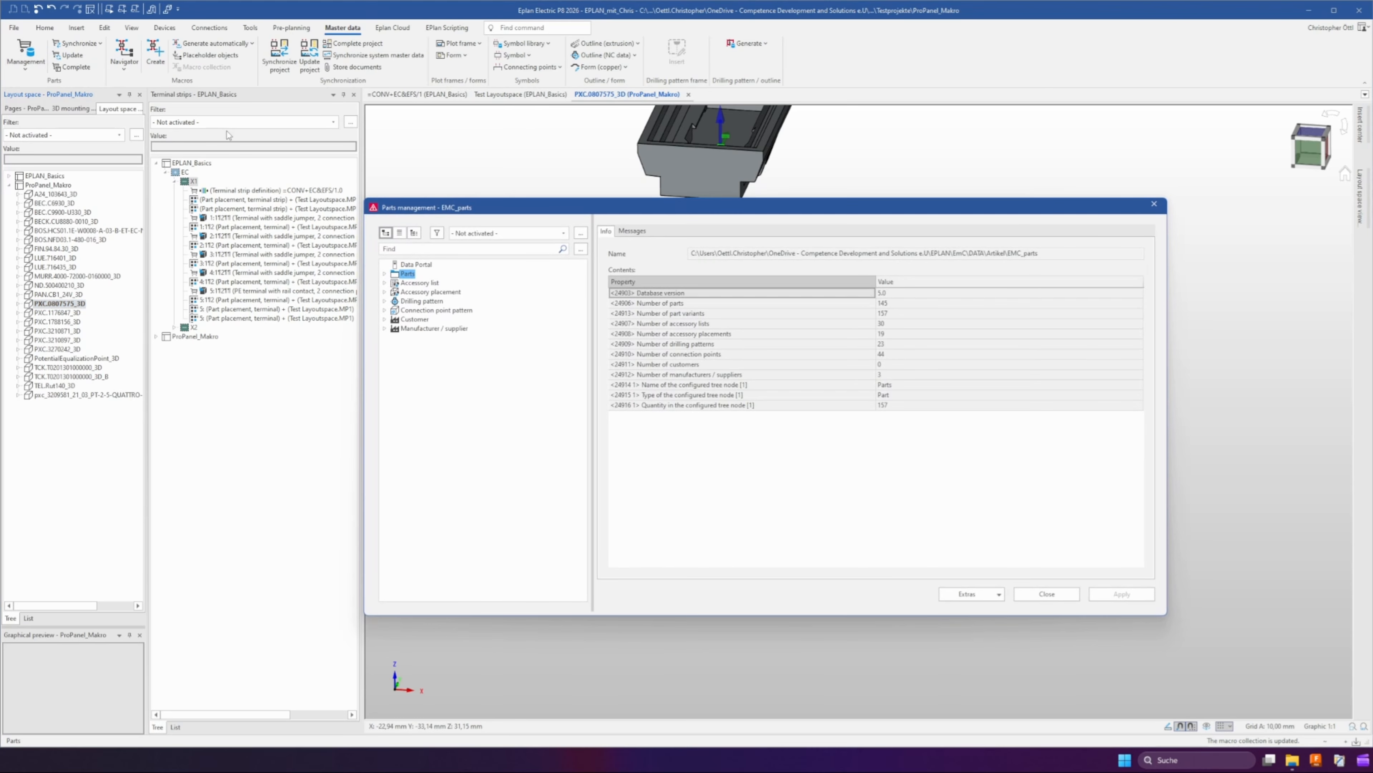
click(394, 283)
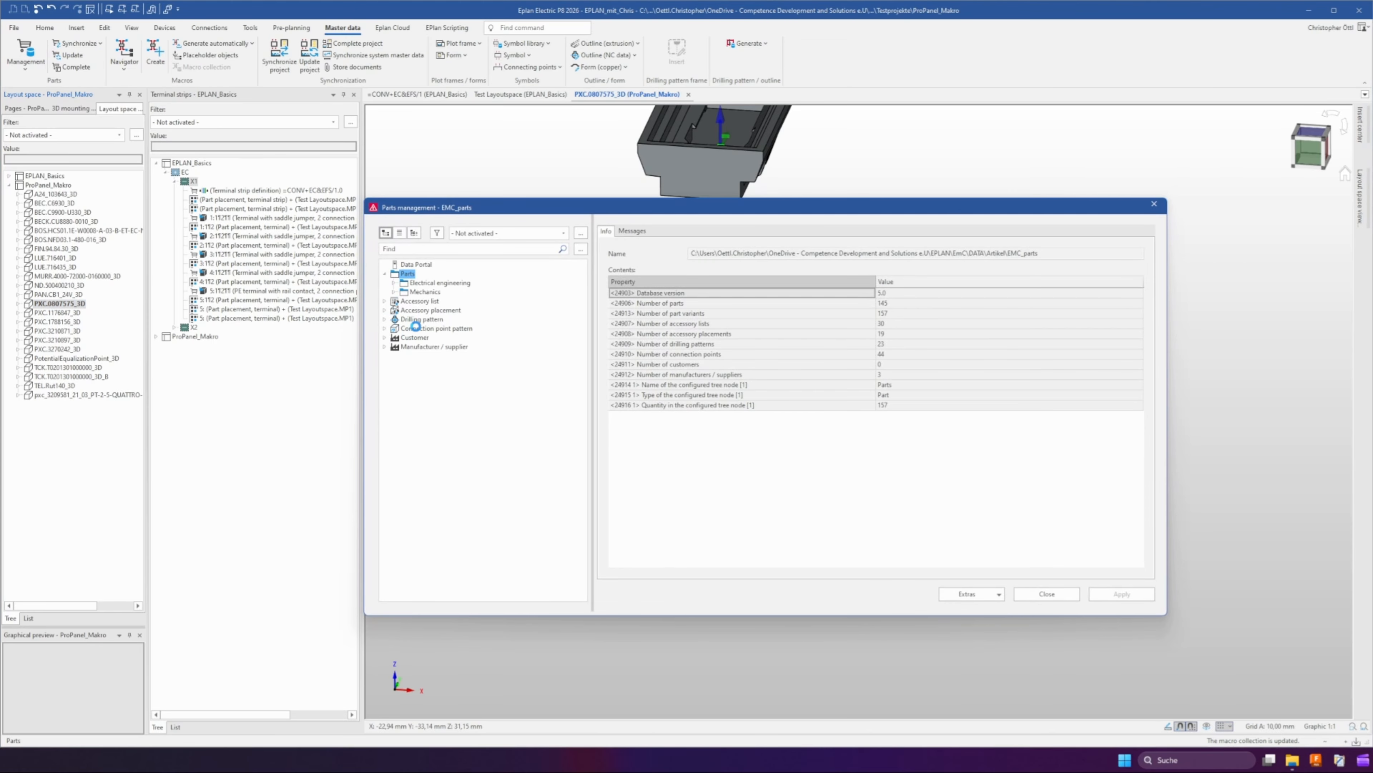
click(403, 292)
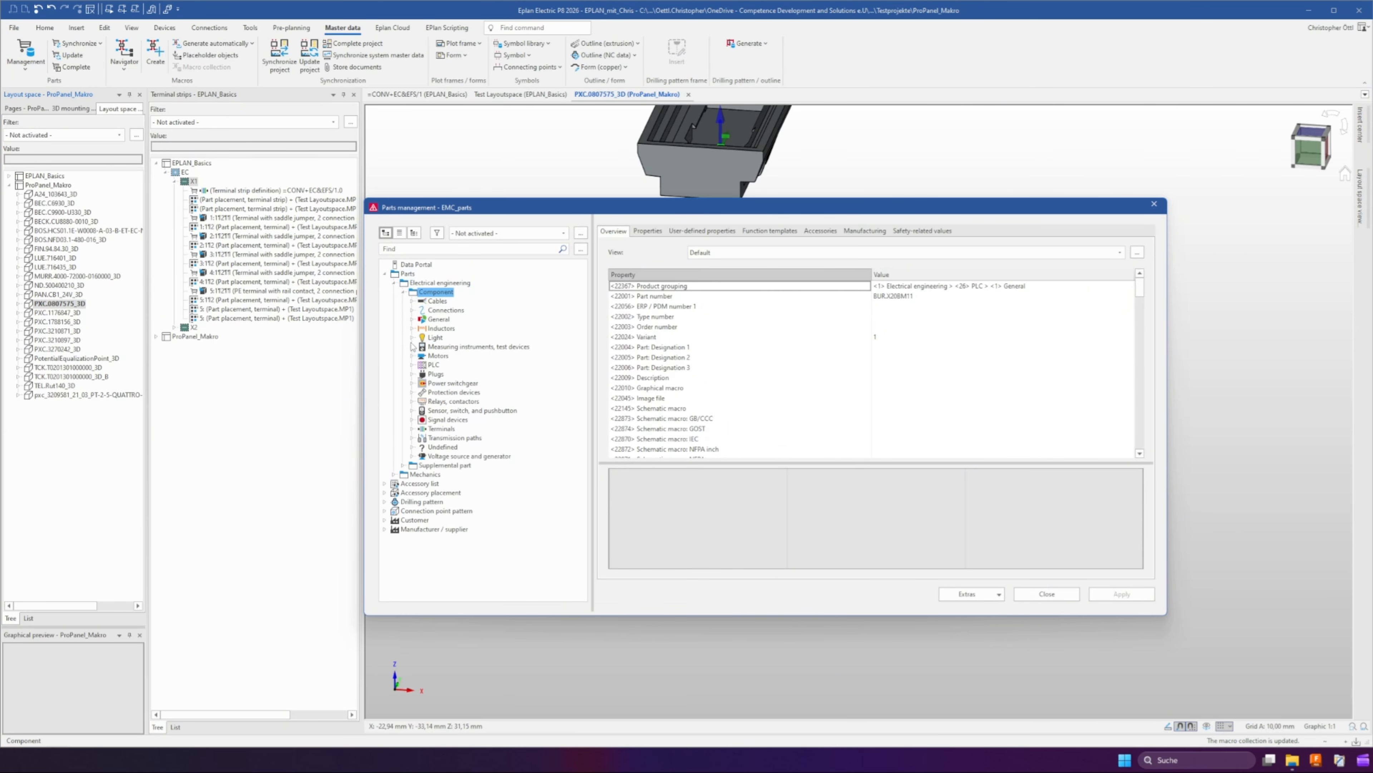
click(412, 428)
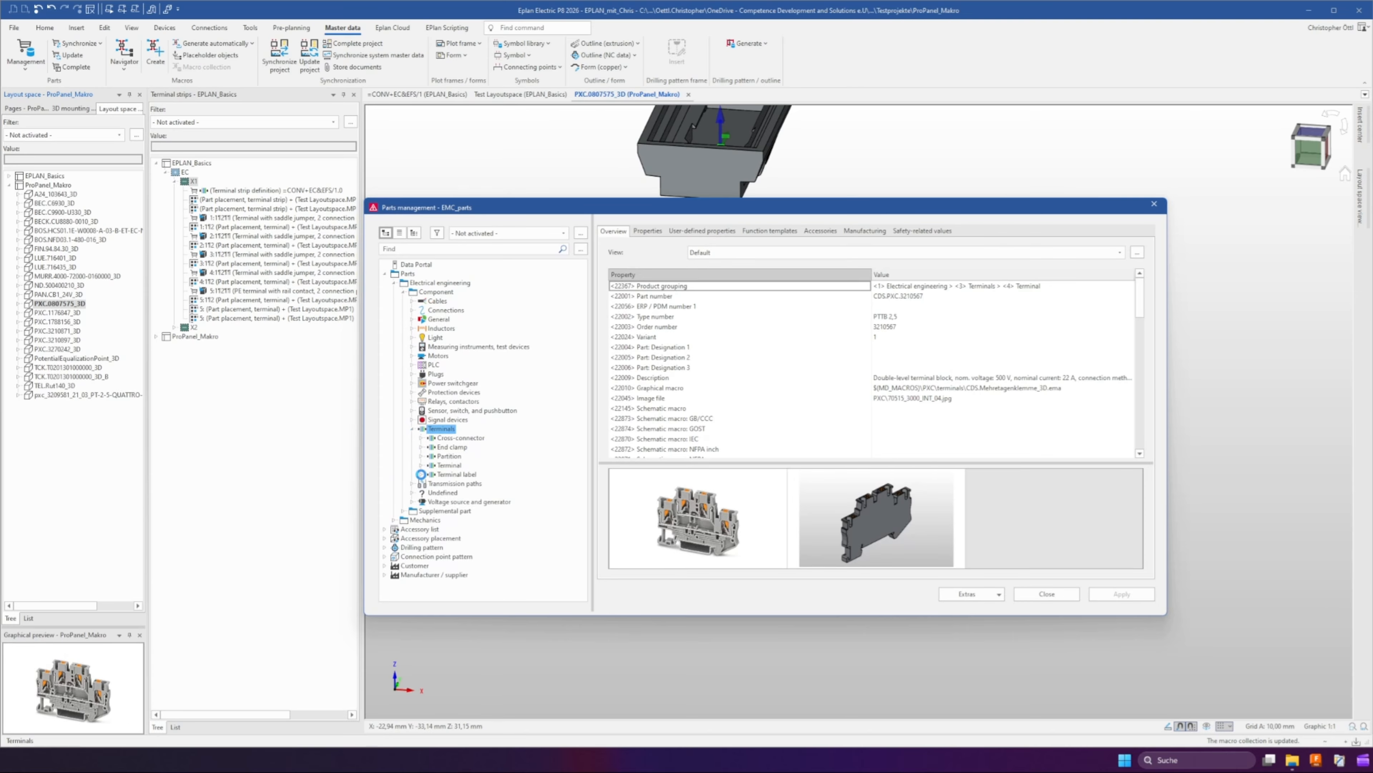
click(421, 474)
click(425, 483)
click(438, 493)
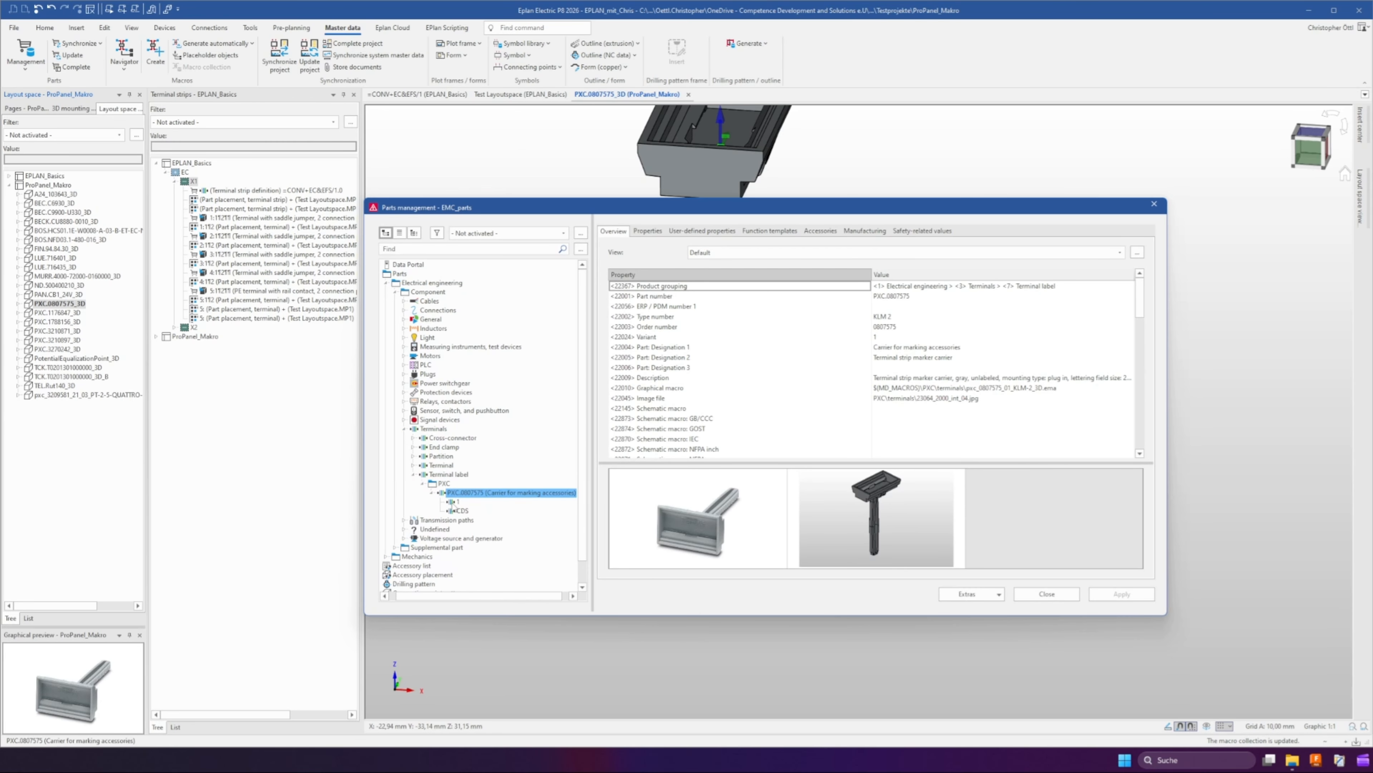
click(461, 510)
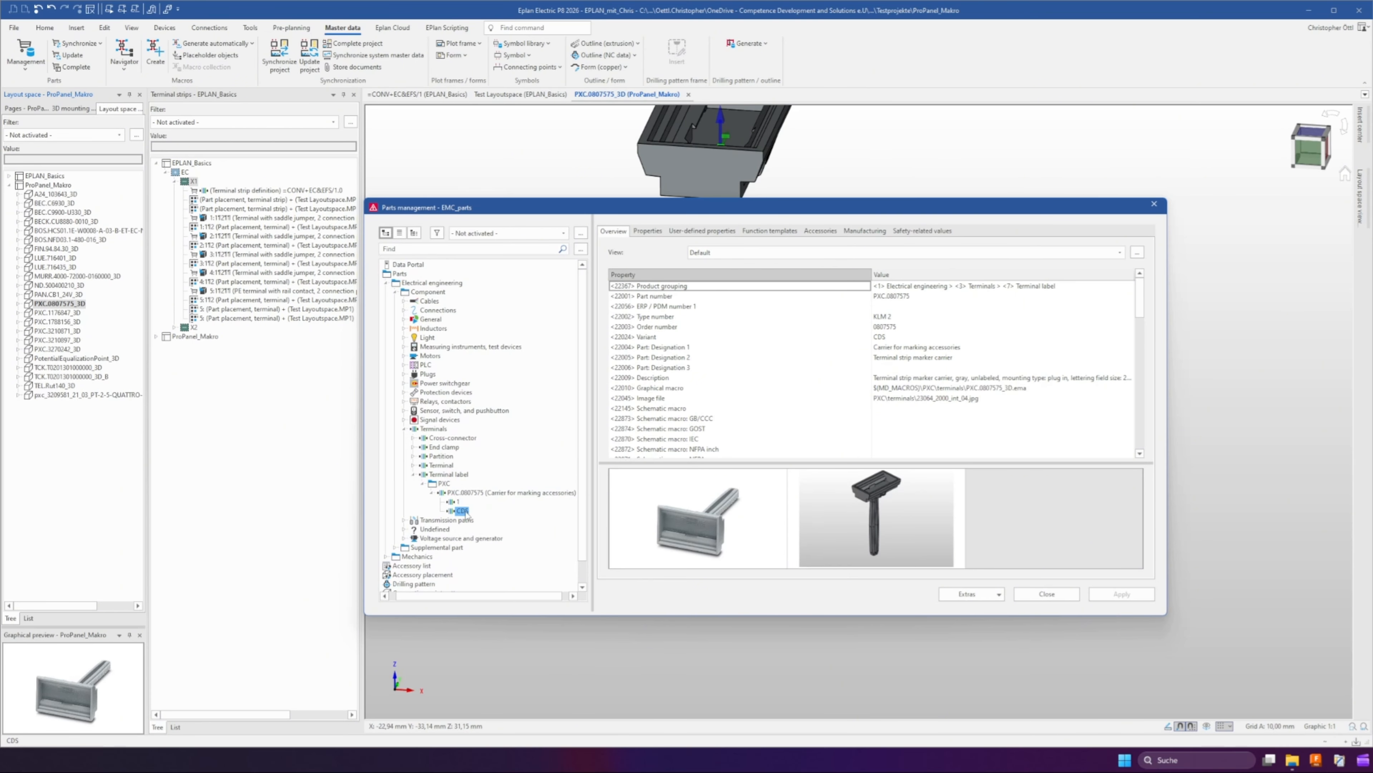
key(Delete)
key(Return)
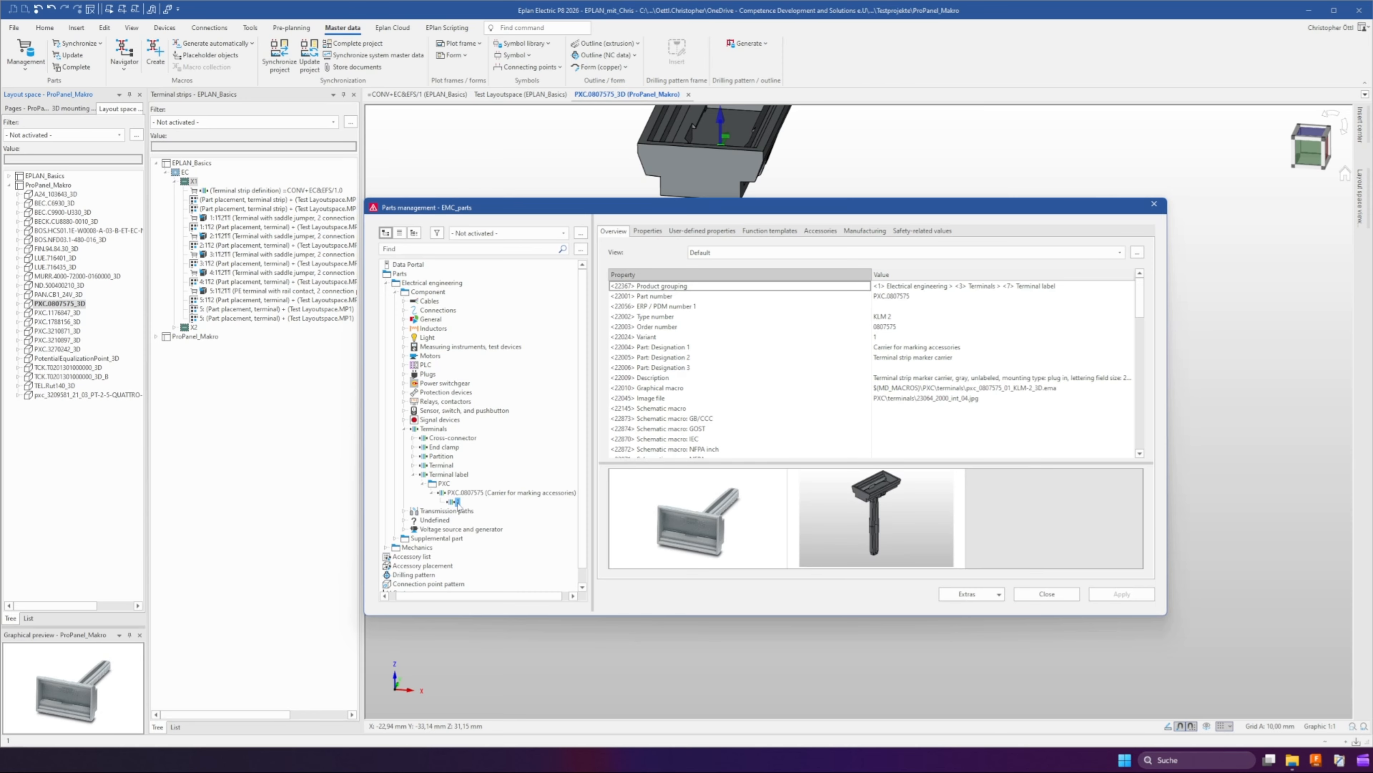
Create a new variant CDS for part PXC.0807575
click(456, 502)
right_click(457, 502)
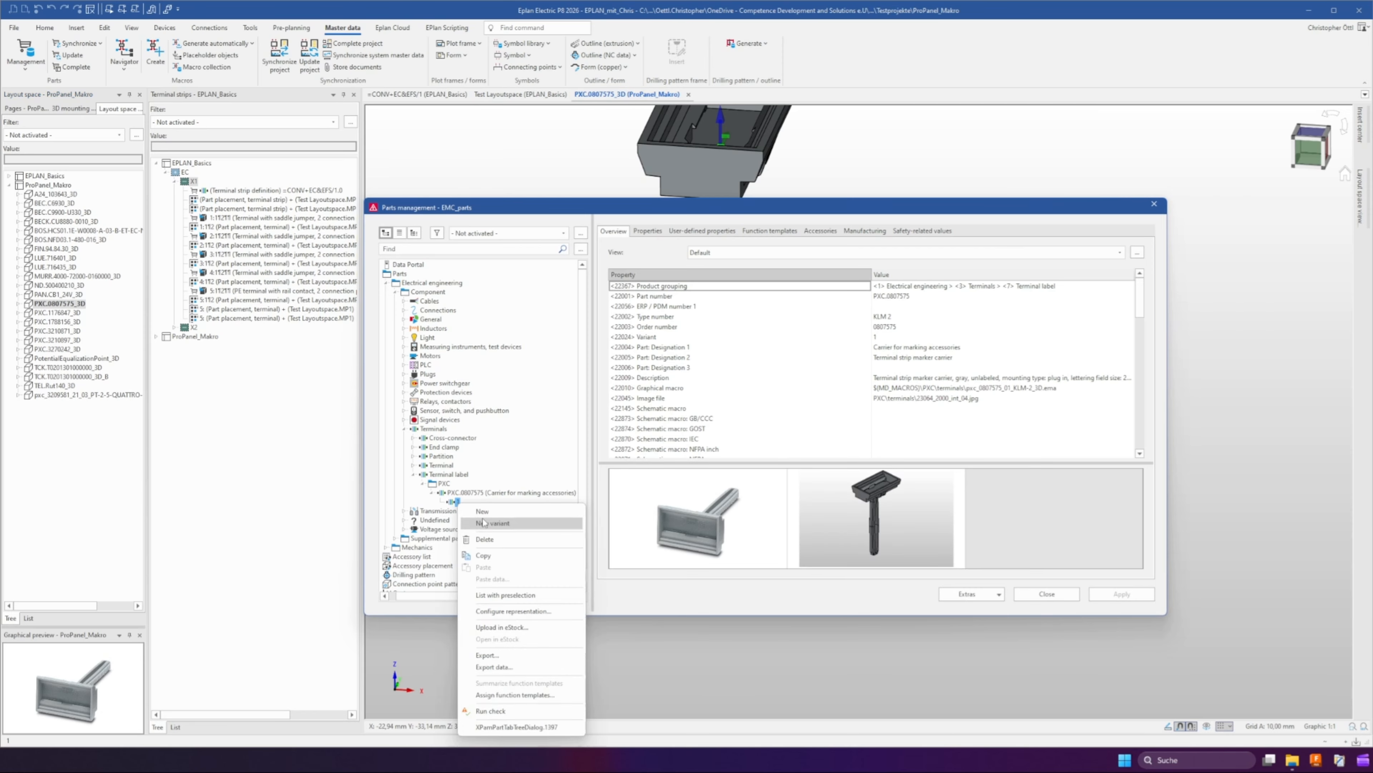
click(488, 524)
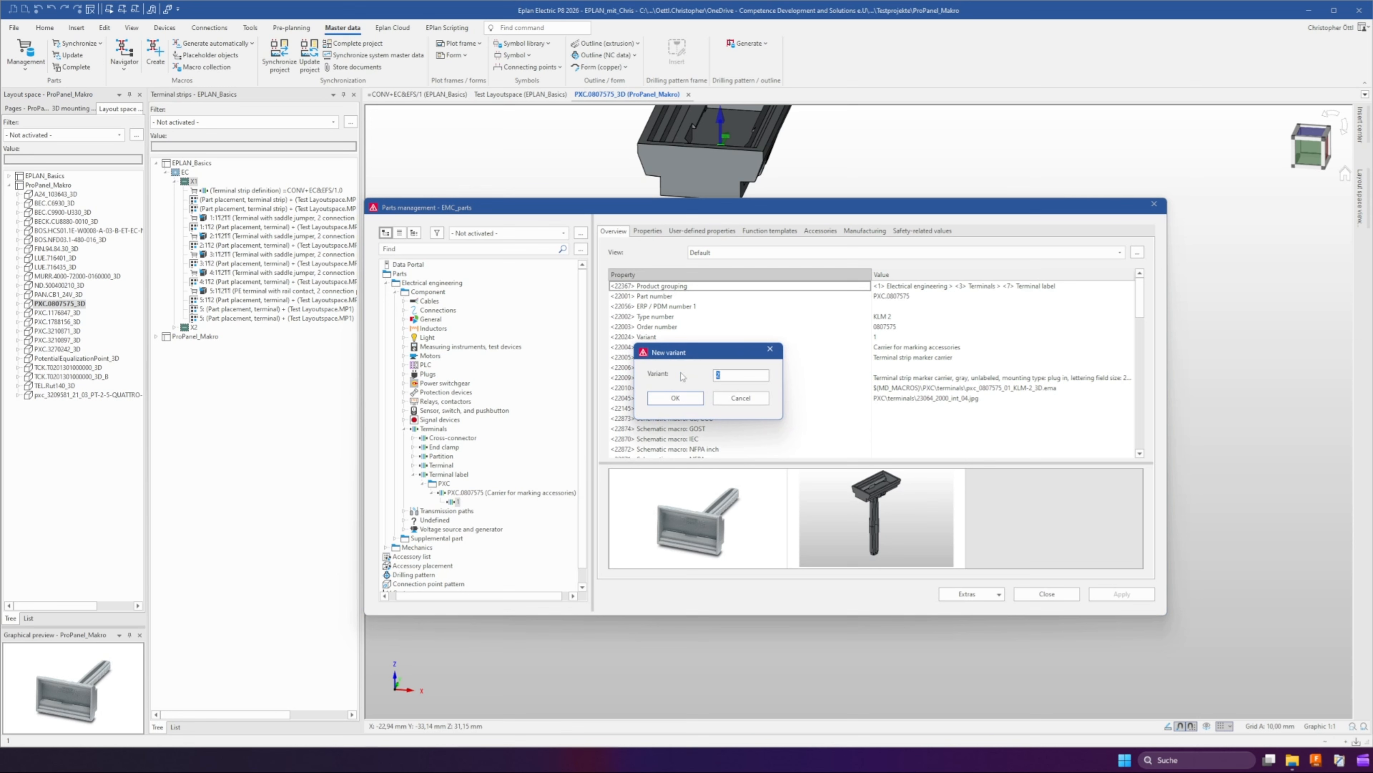
text(CDS)
key(Return)
Set the CDS variant's graphical macro to the file PXC.0807575_3D.ema
click(646, 231)
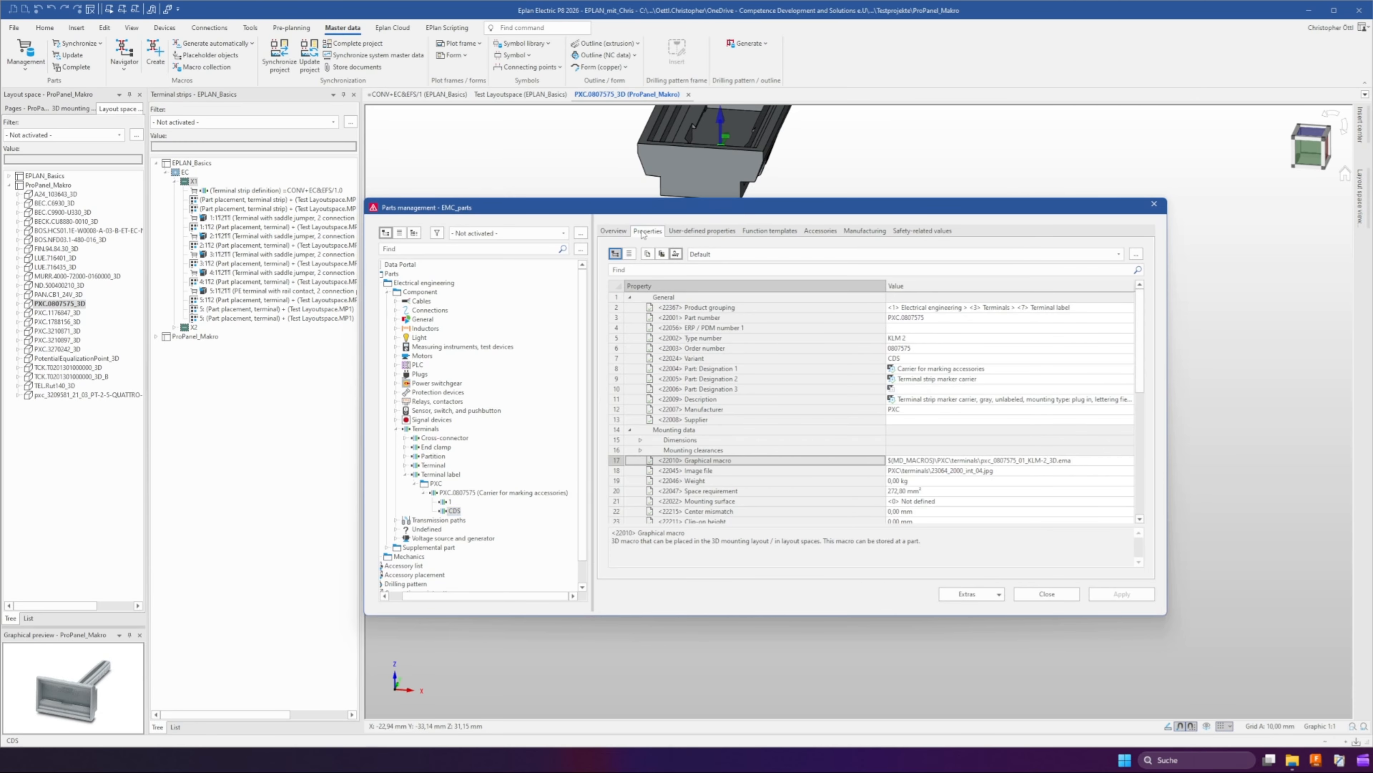
click(920, 460)
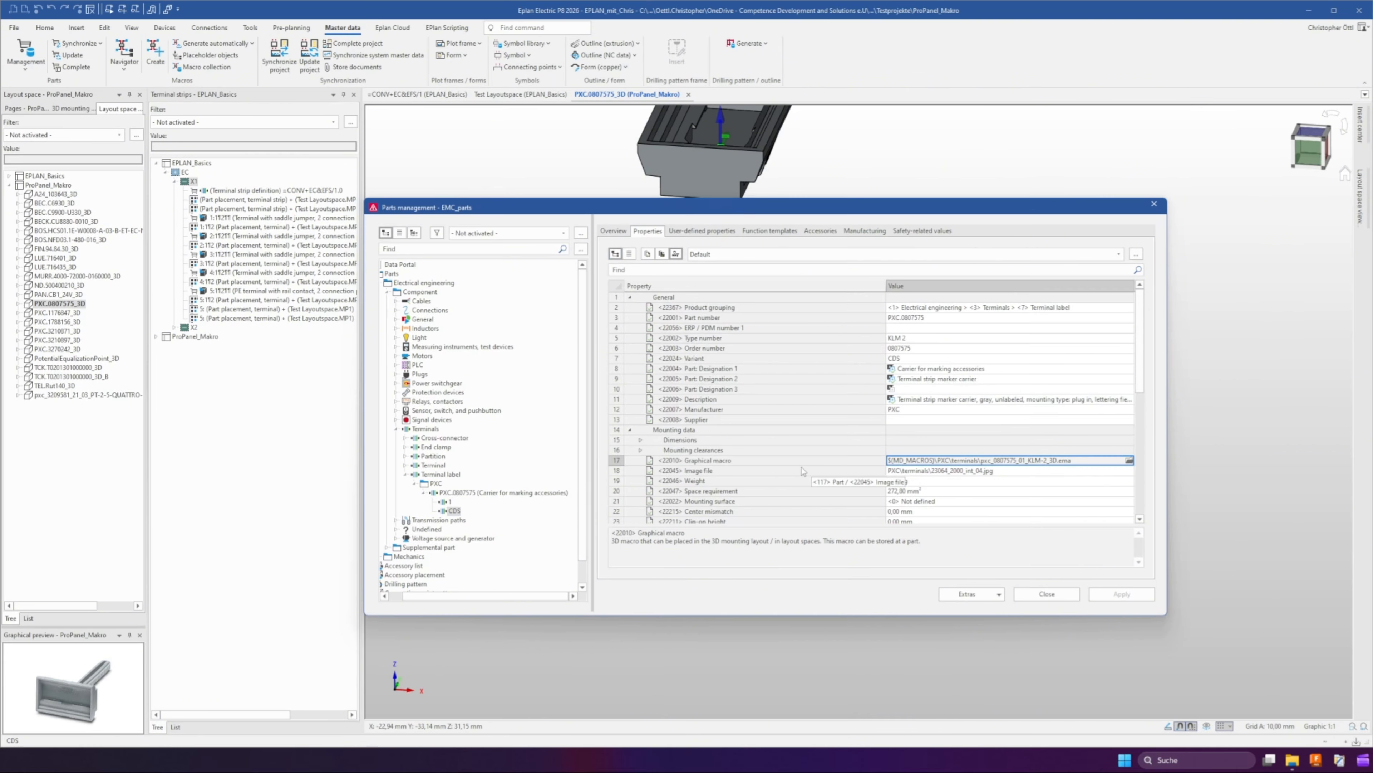
click(1130, 459)
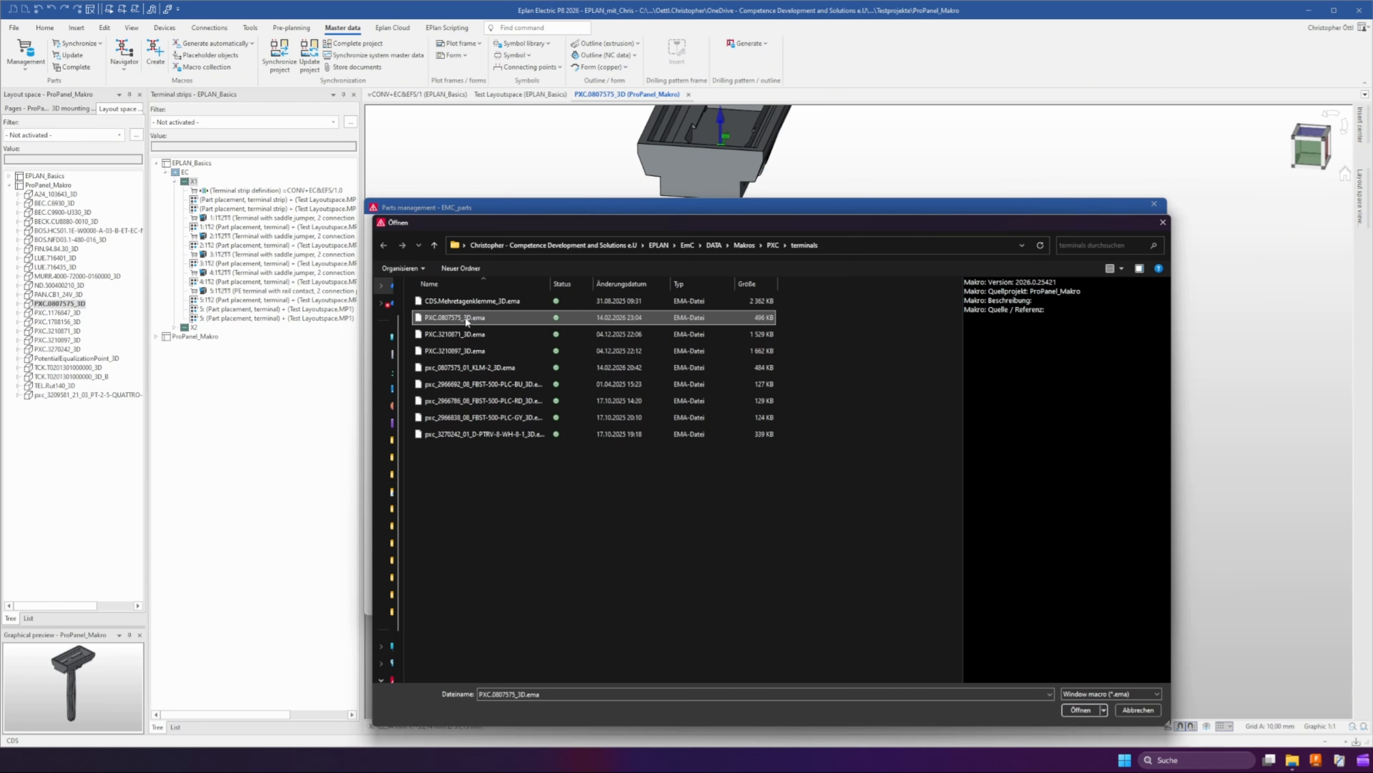
click(1079, 710)
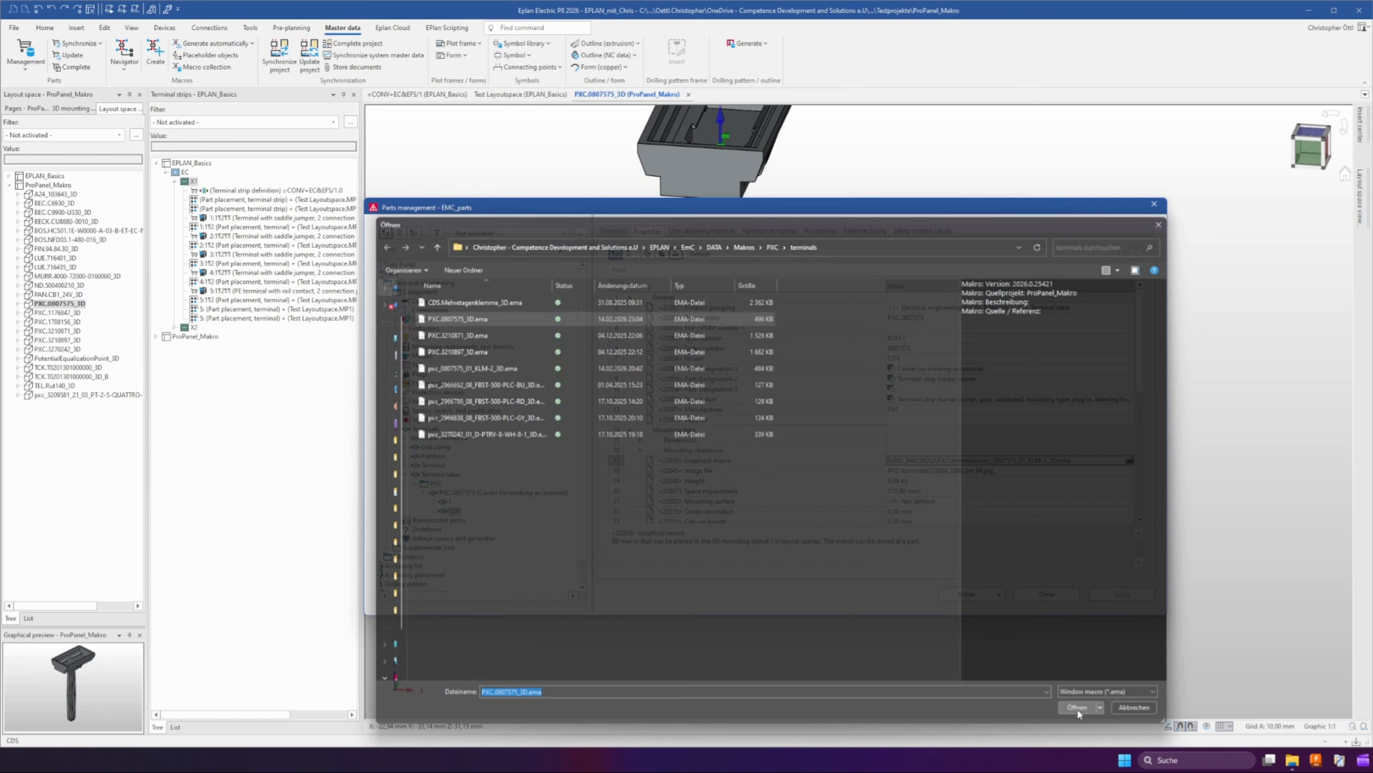
Create a new assembly part under Electrical engineering in parts management
click(420, 292)
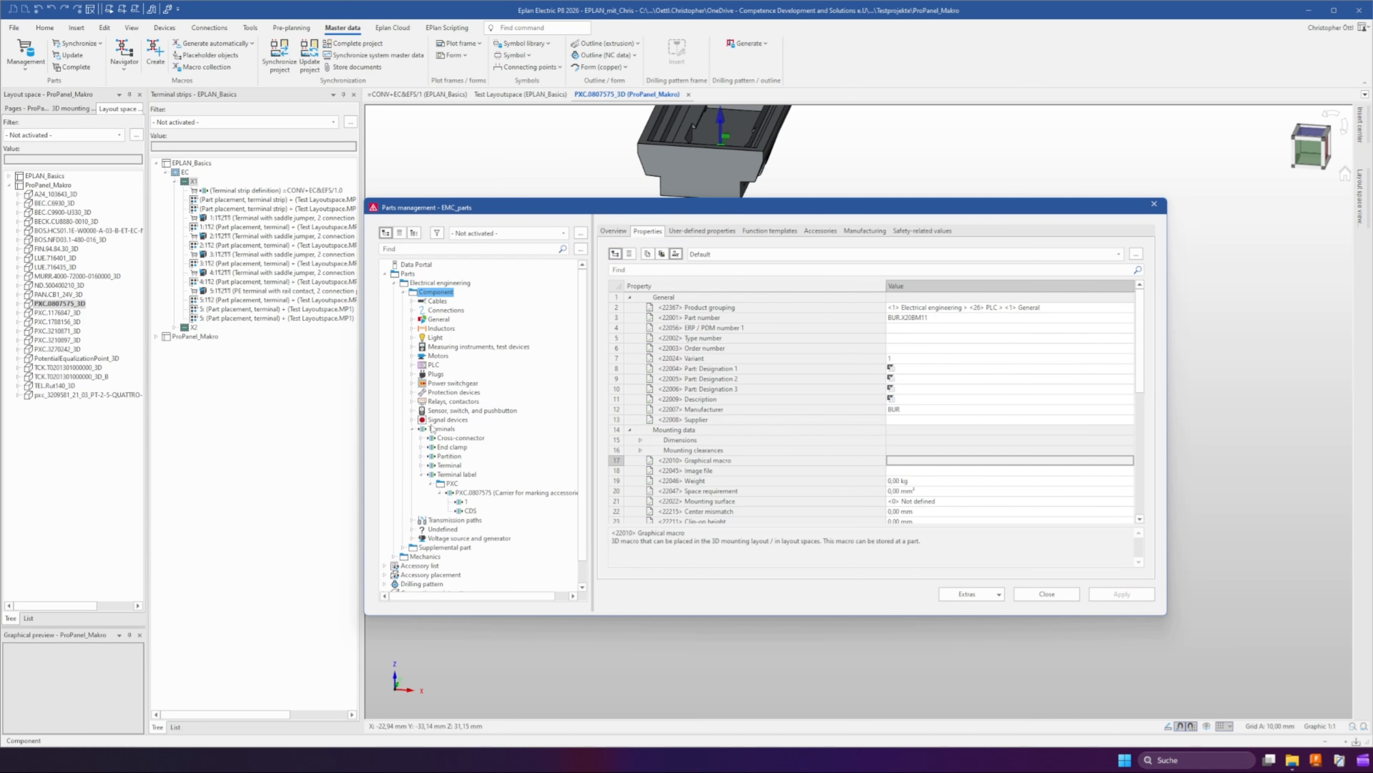
right_click(421, 284)
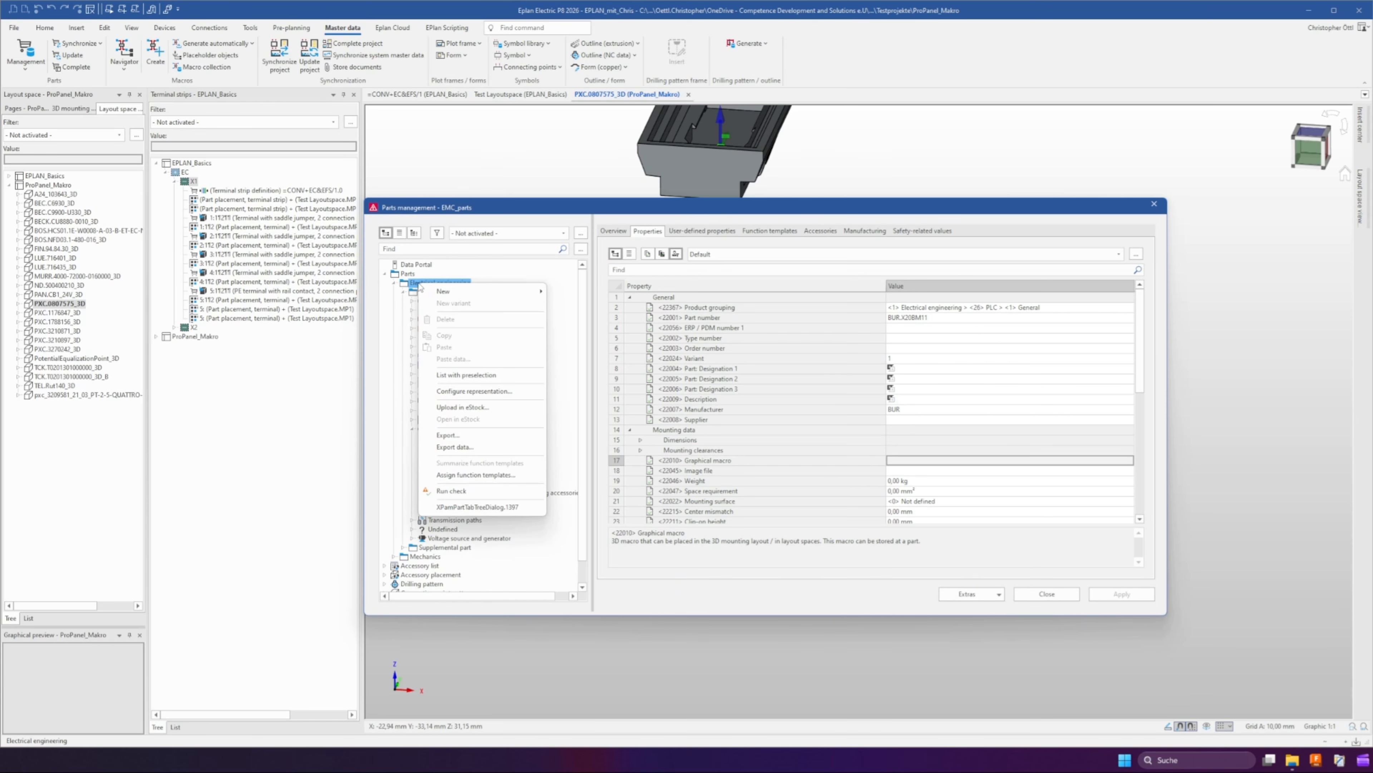
mouse_move(440, 294)
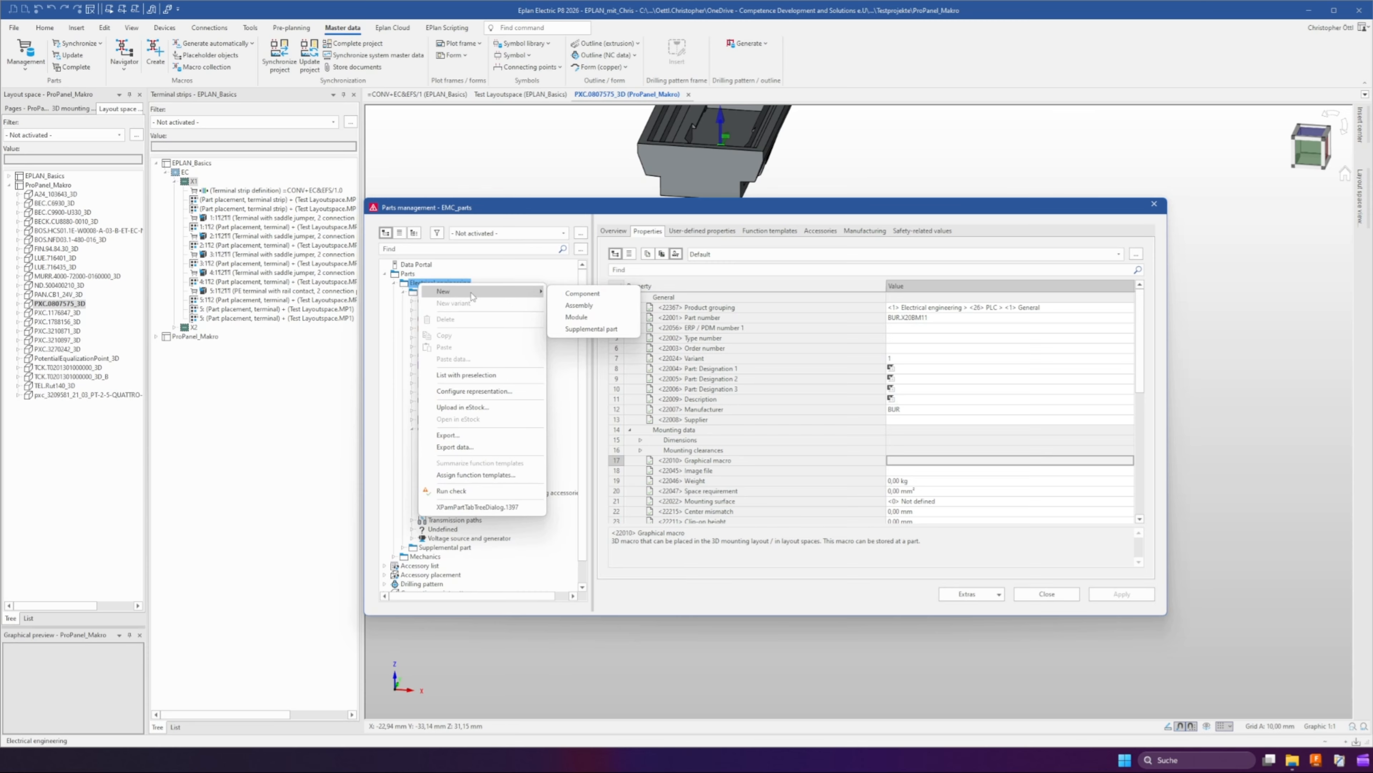
click(589, 305)
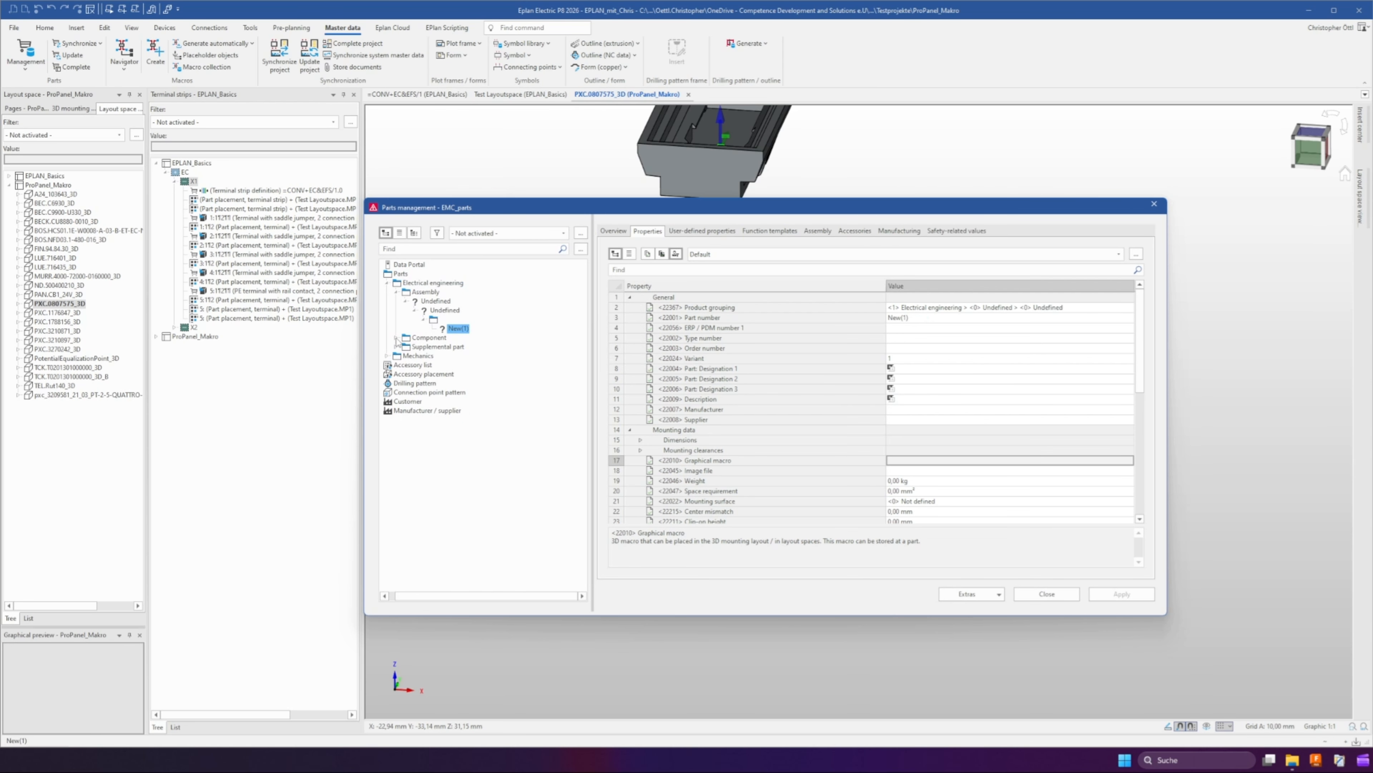
click(396, 338)
click(407, 348)
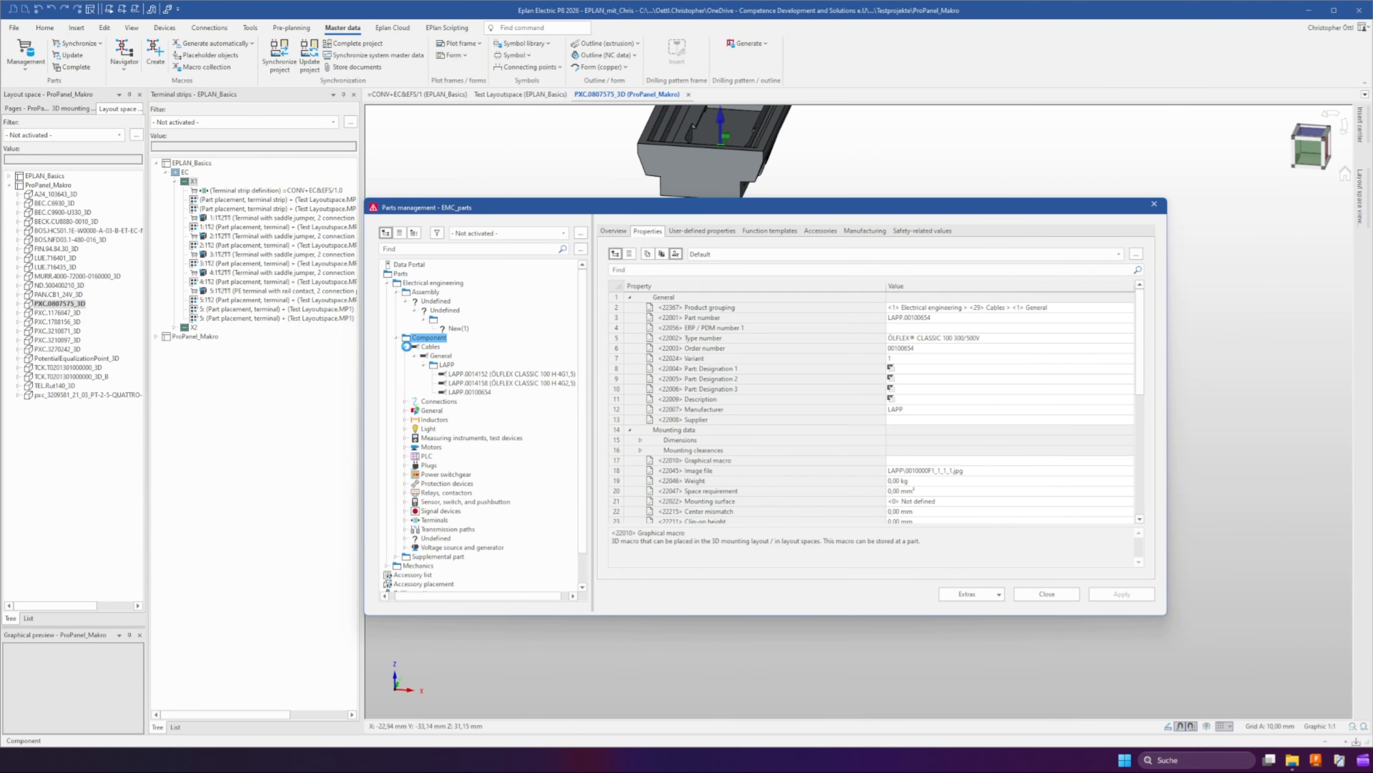
Look up the end clamp and terminal label parts, then set the new assembly's part number to PXC.3022218_0807575
click(406, 473)
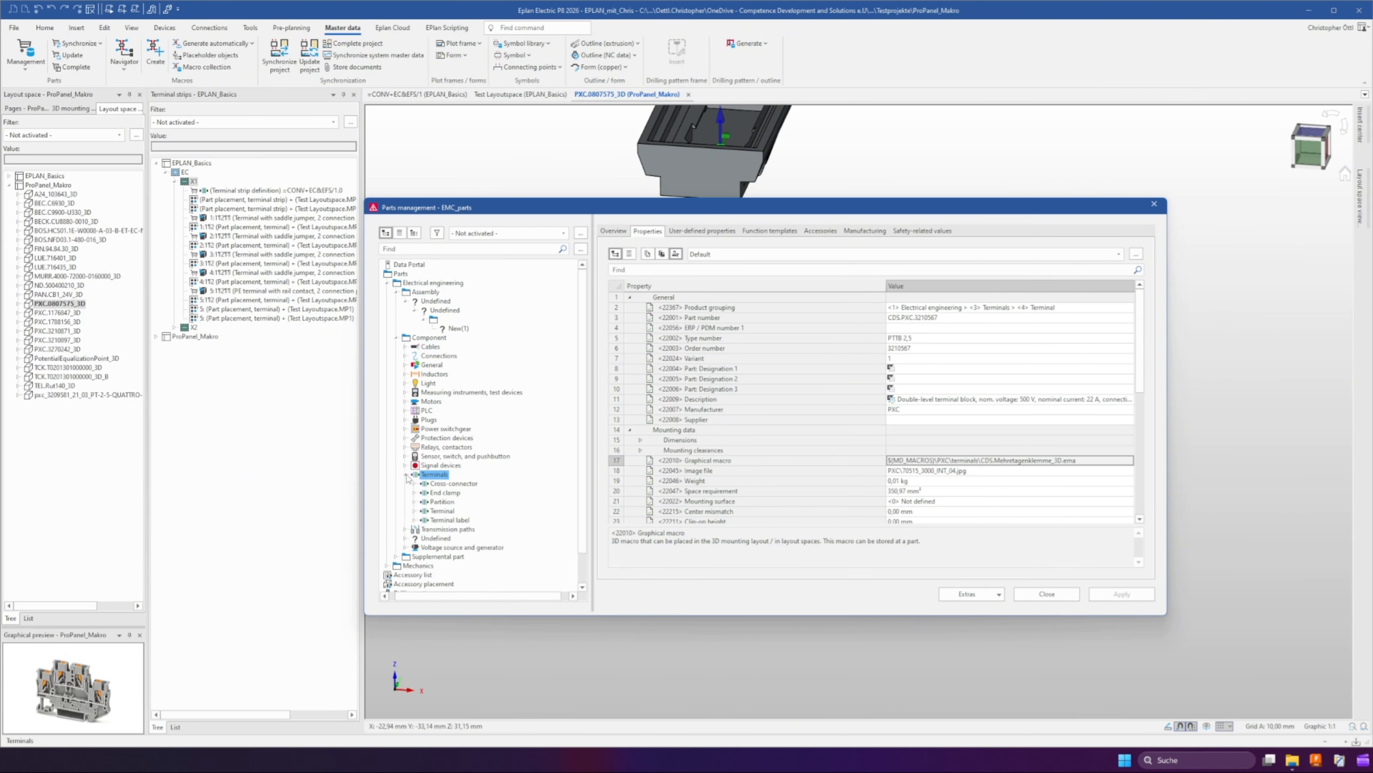
click(414, 493)
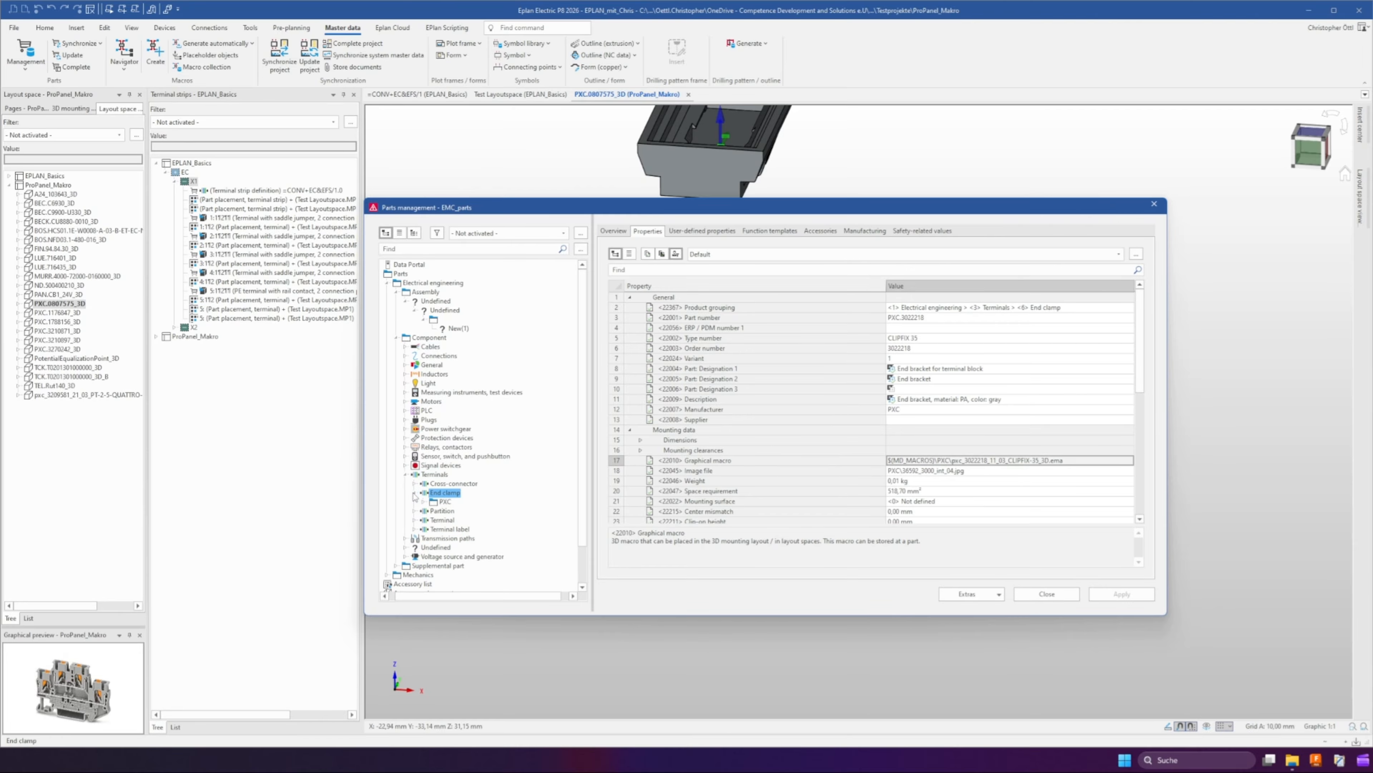
click(423, 503)
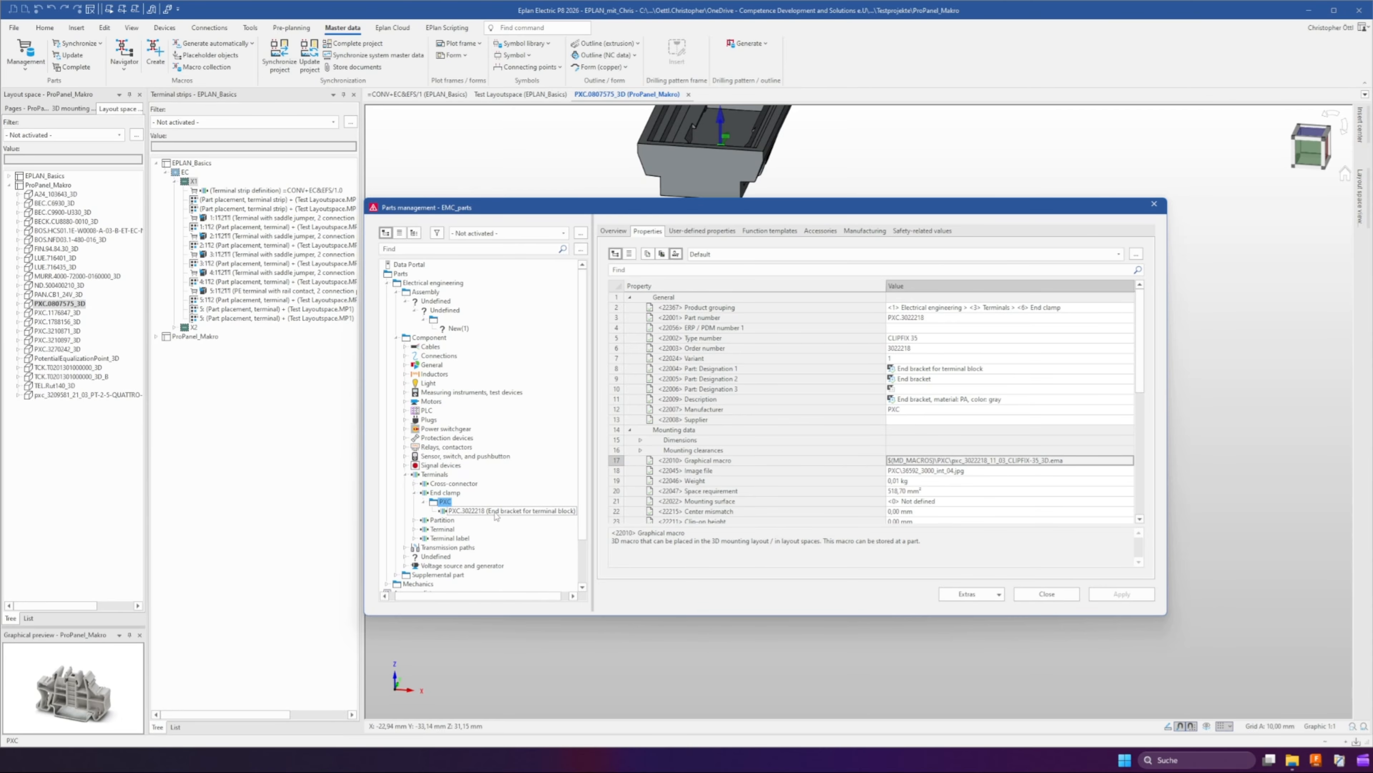
click(462, 512)
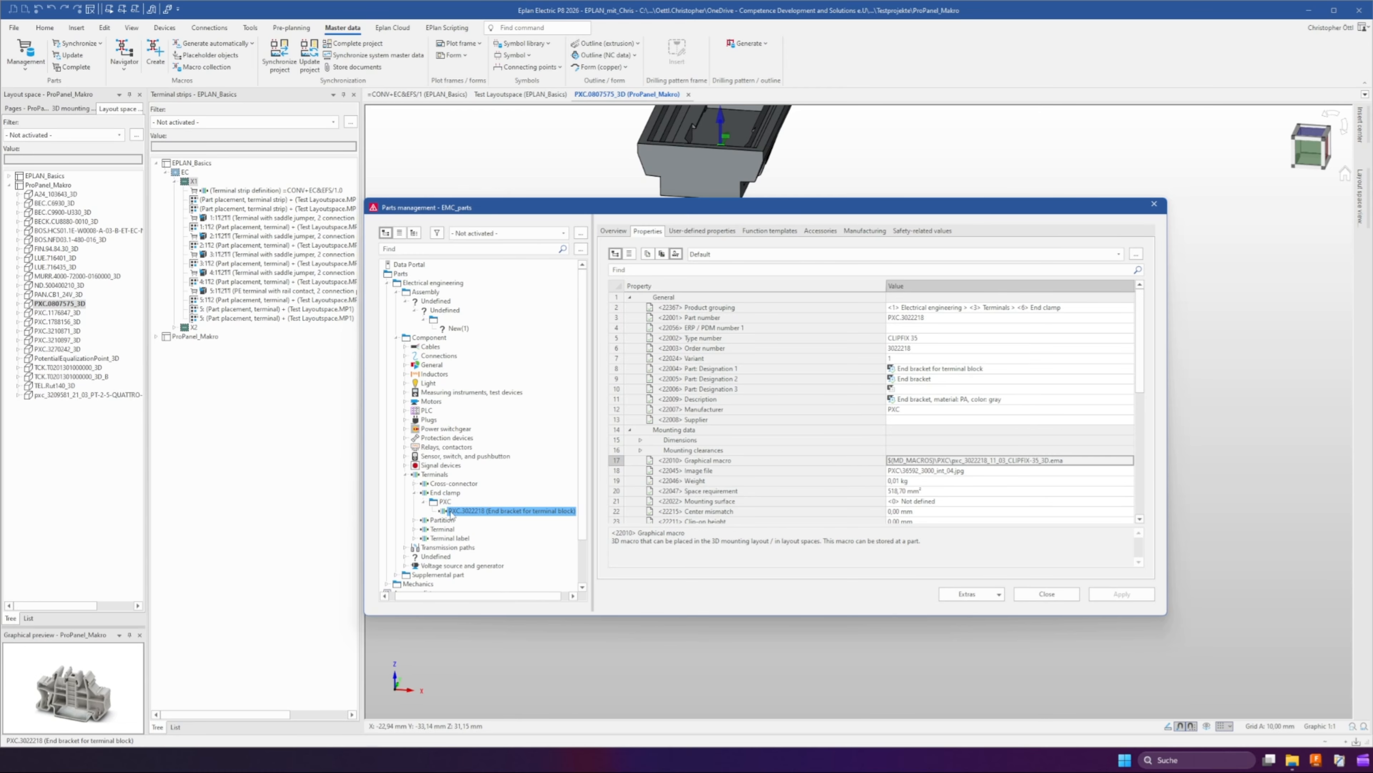
click(414, 537)
click(424, 546)
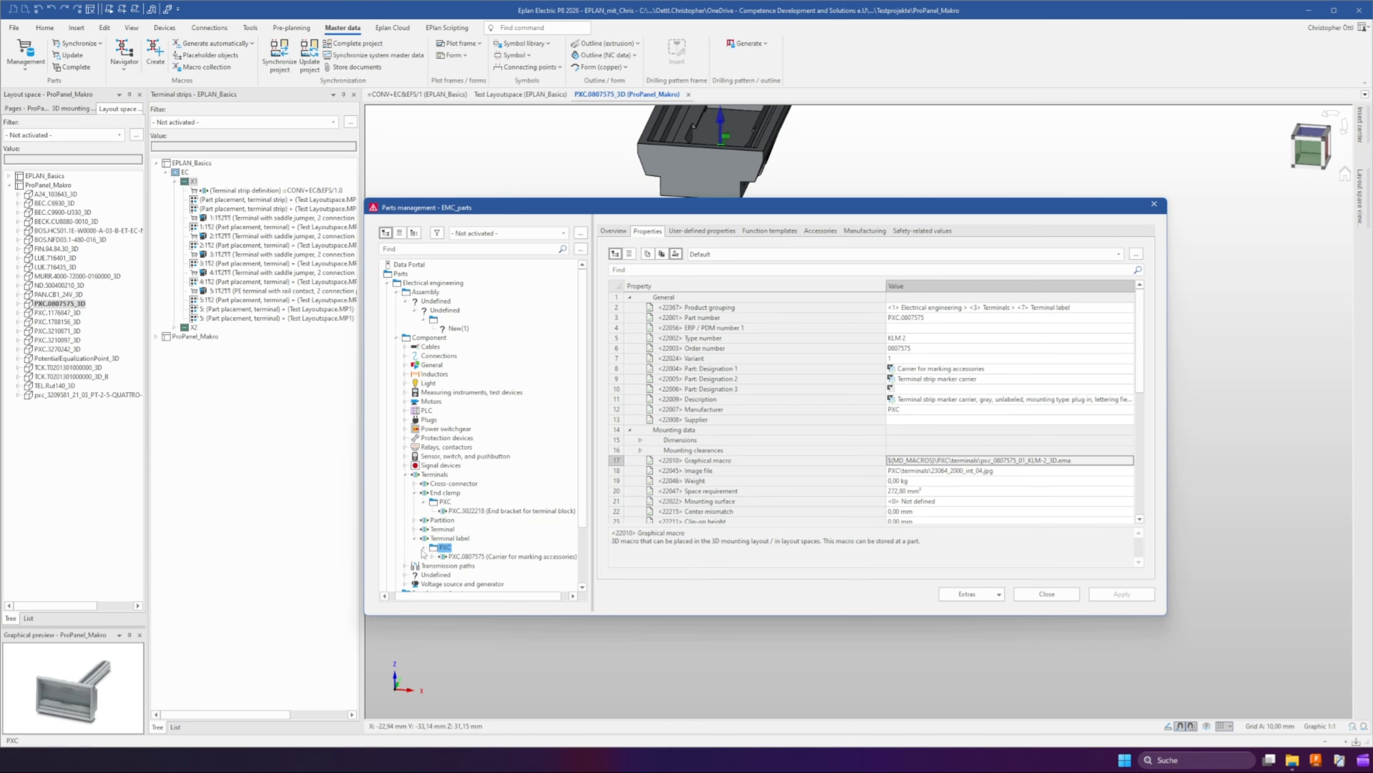
click(457, 328)
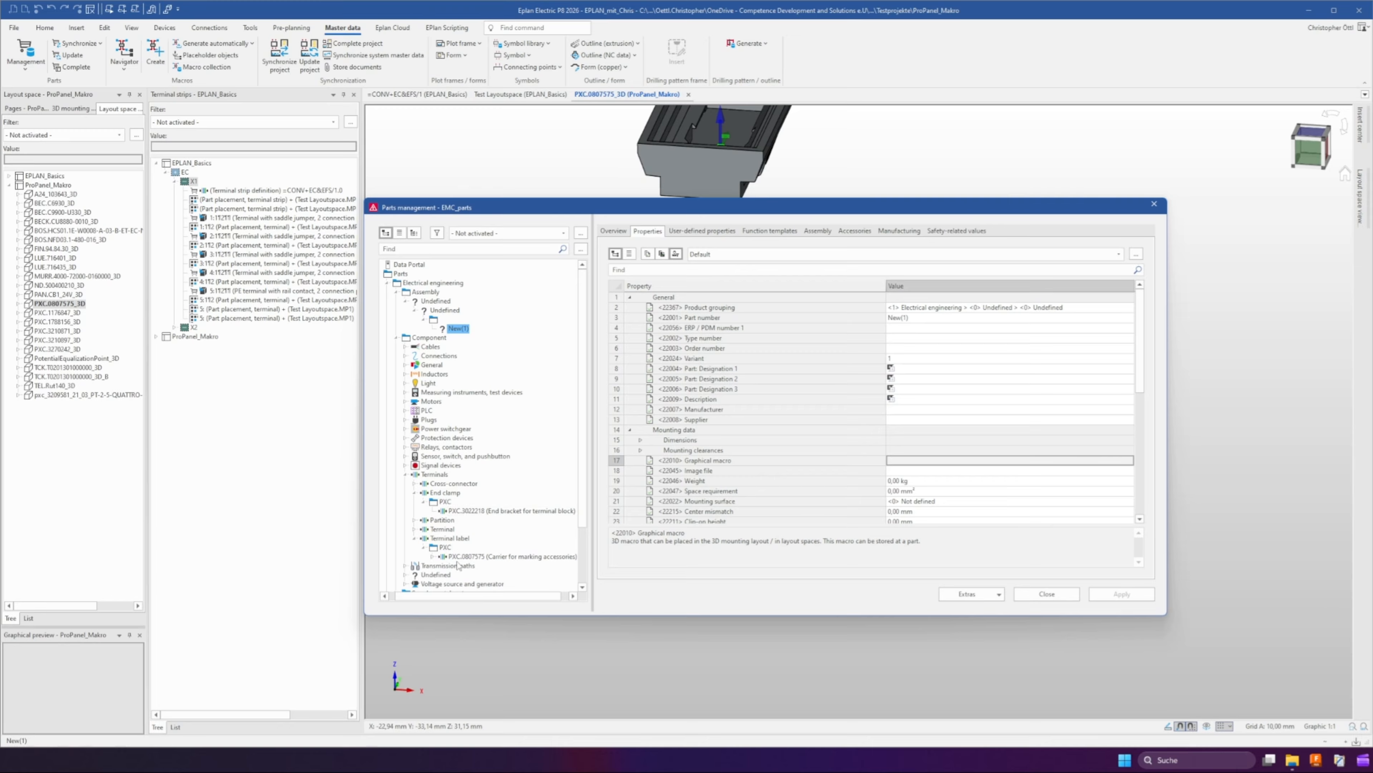
click(900, 317)
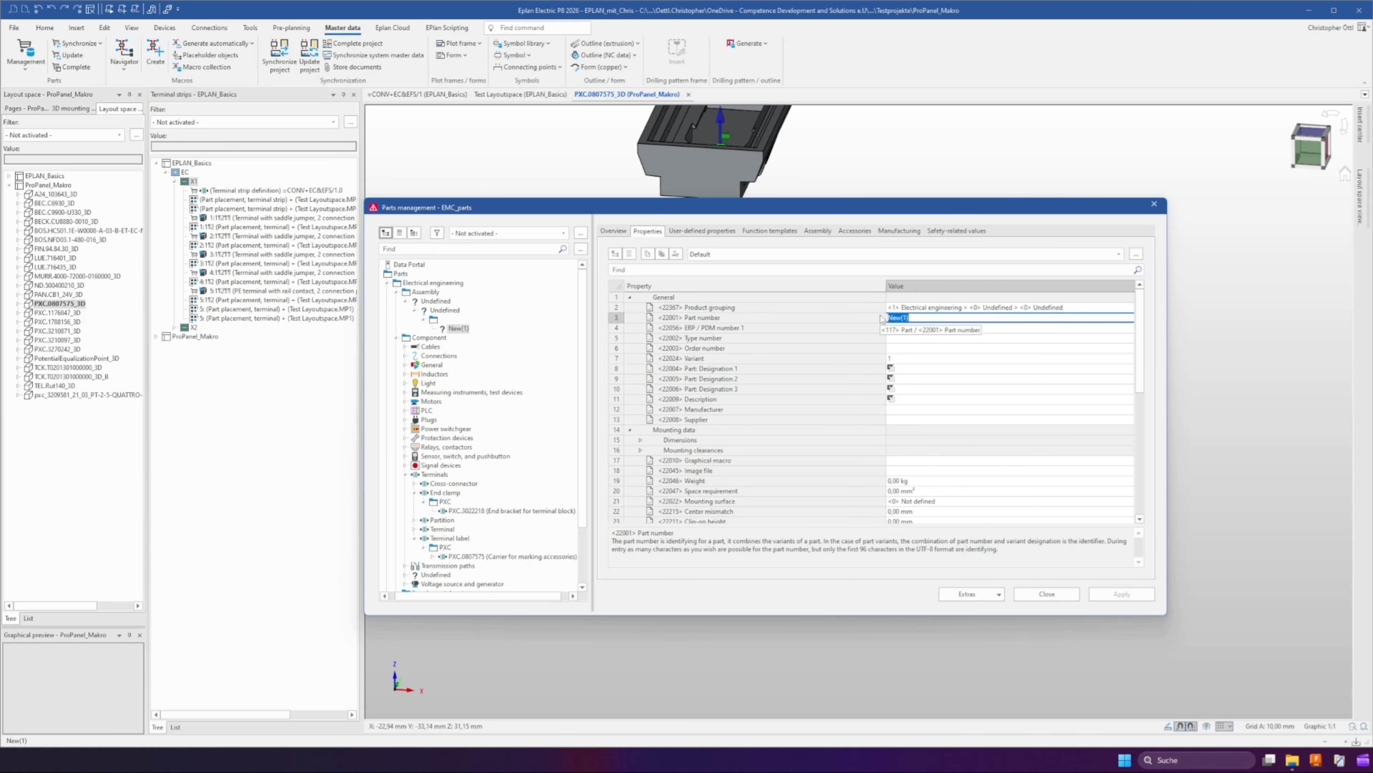
text(PXC.3022218_0807575)
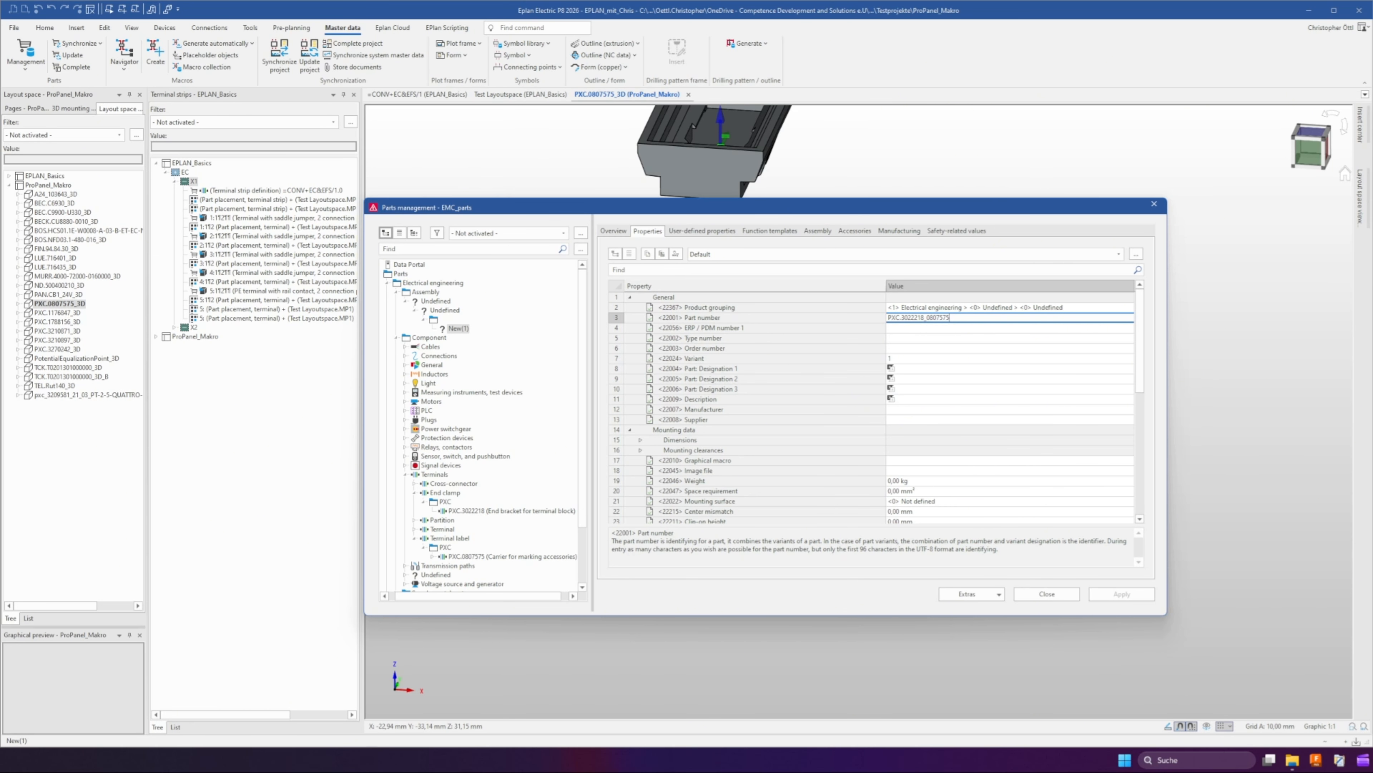
drag(963, 318, 891, 314)
click(903, 331)
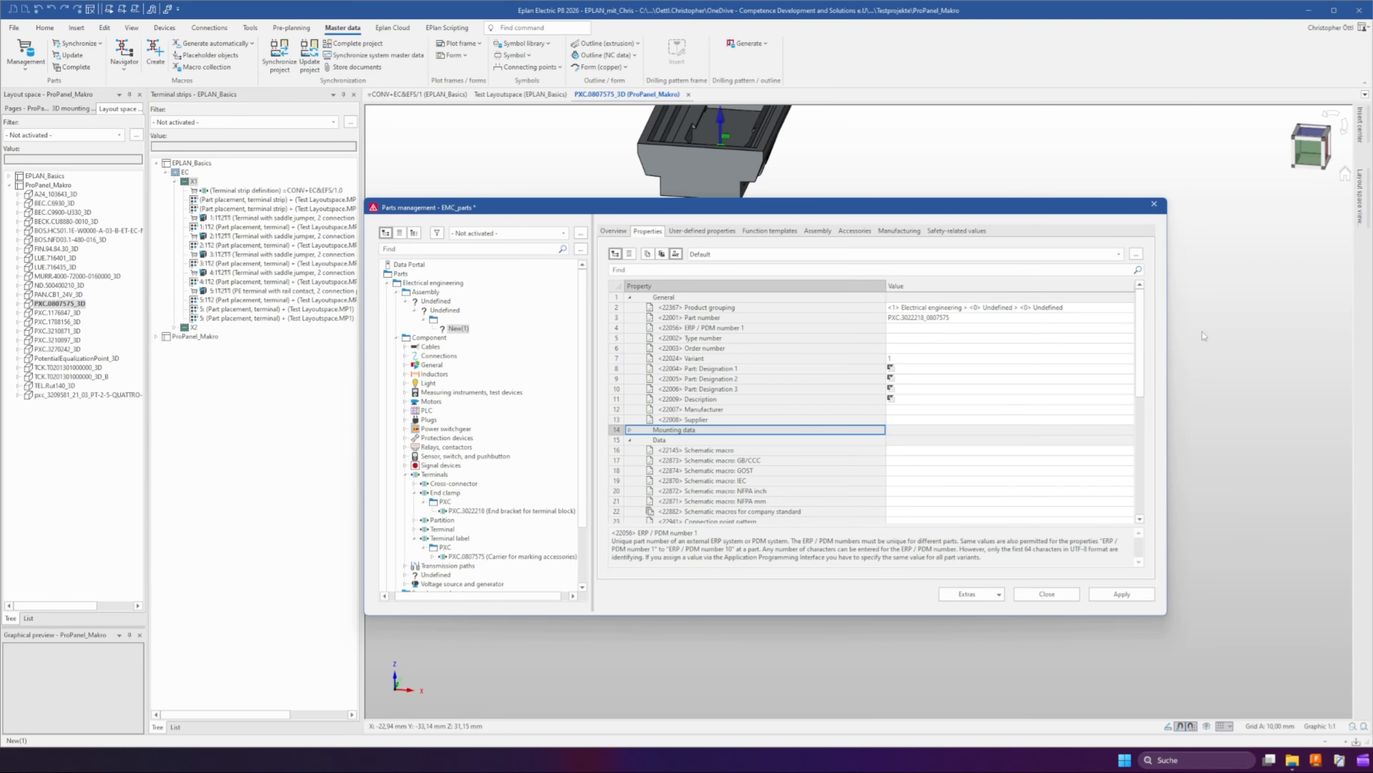
Set the assembly's product grouping to Electrical engineering > Terminals > End clamp
click(1128, 307)
click(899, 468)
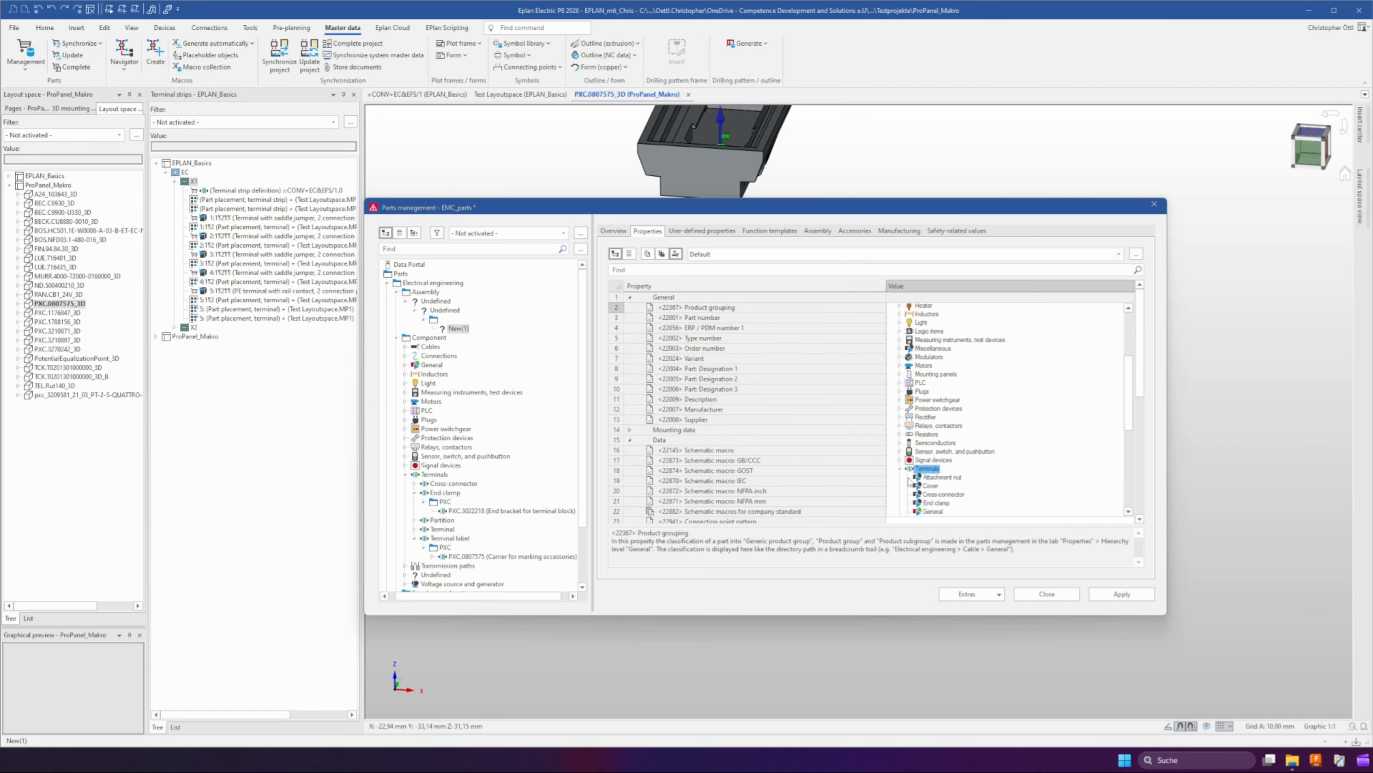
scroll(910, 481, down, 2)
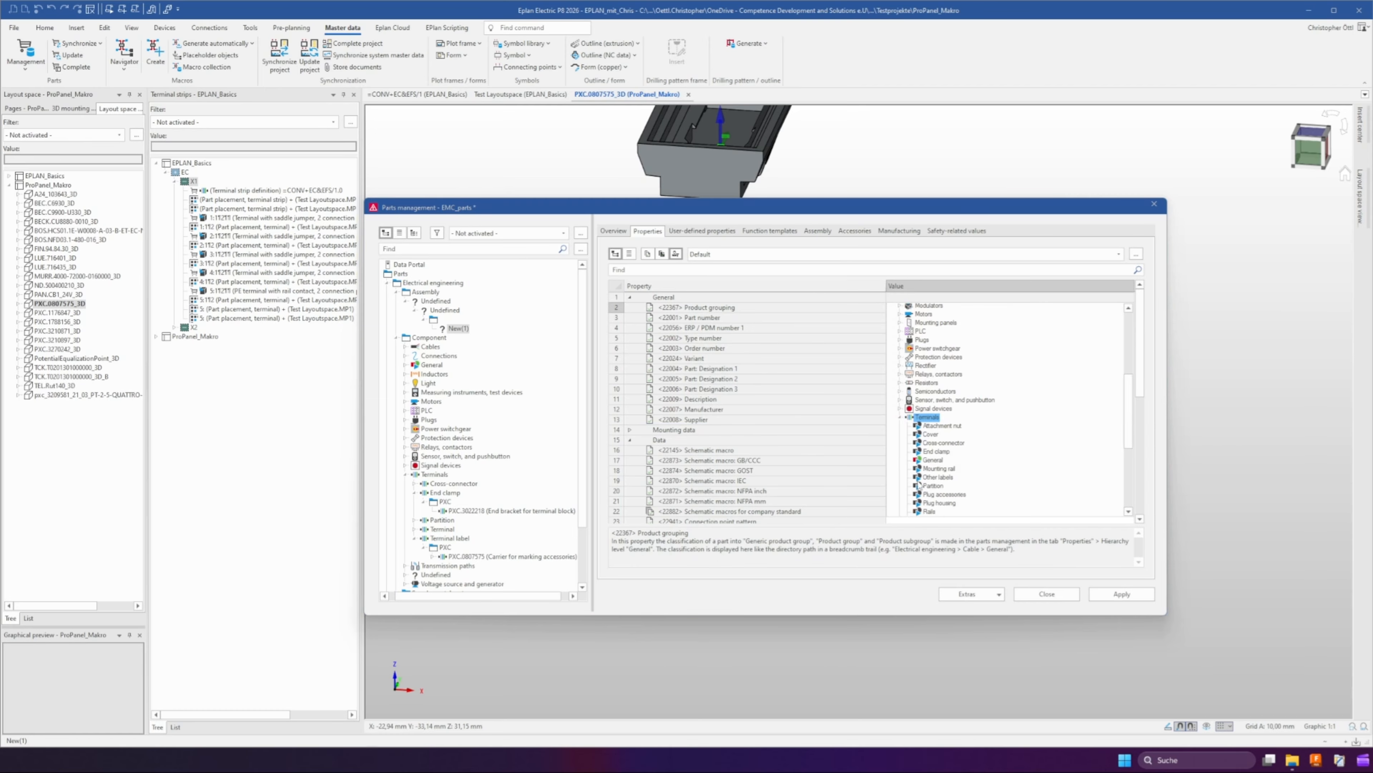
scroll(944, 444, down, 2)
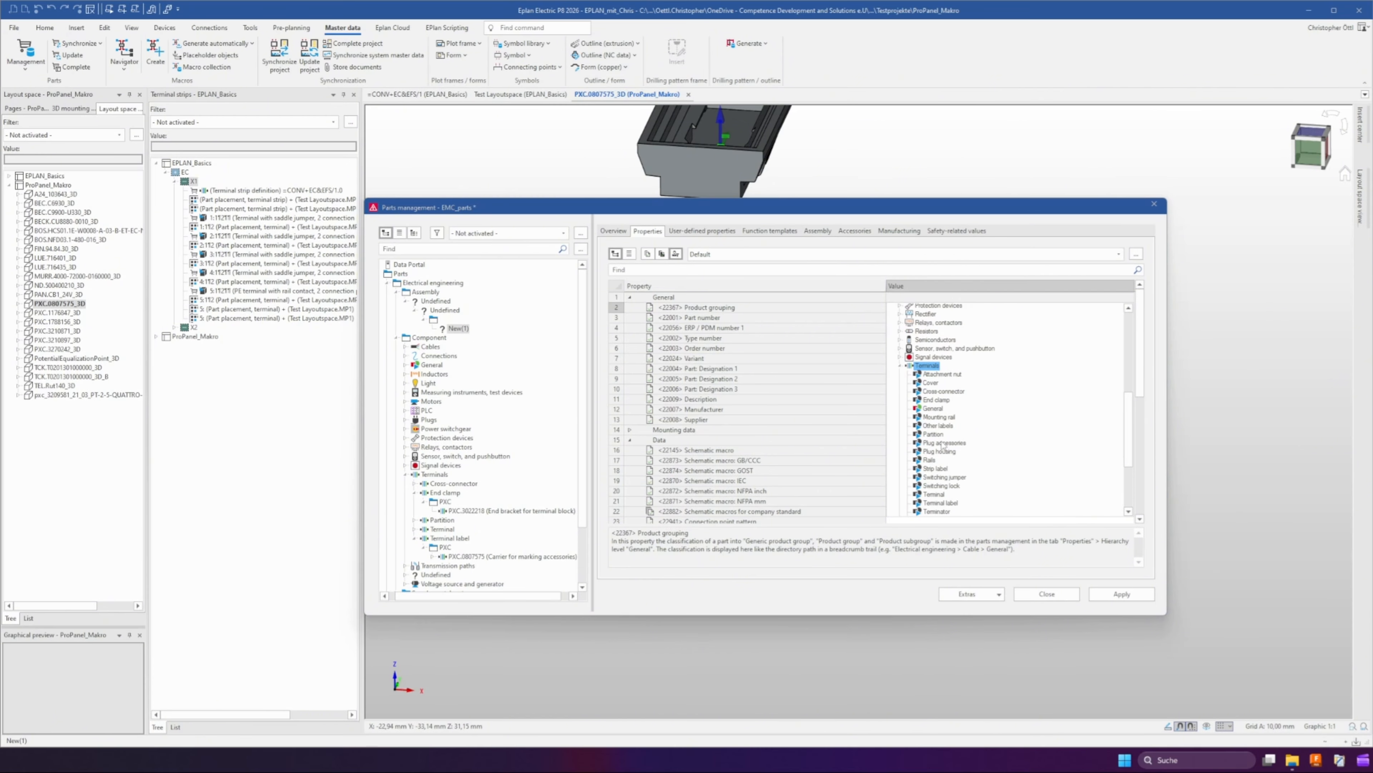
click(935, 401)
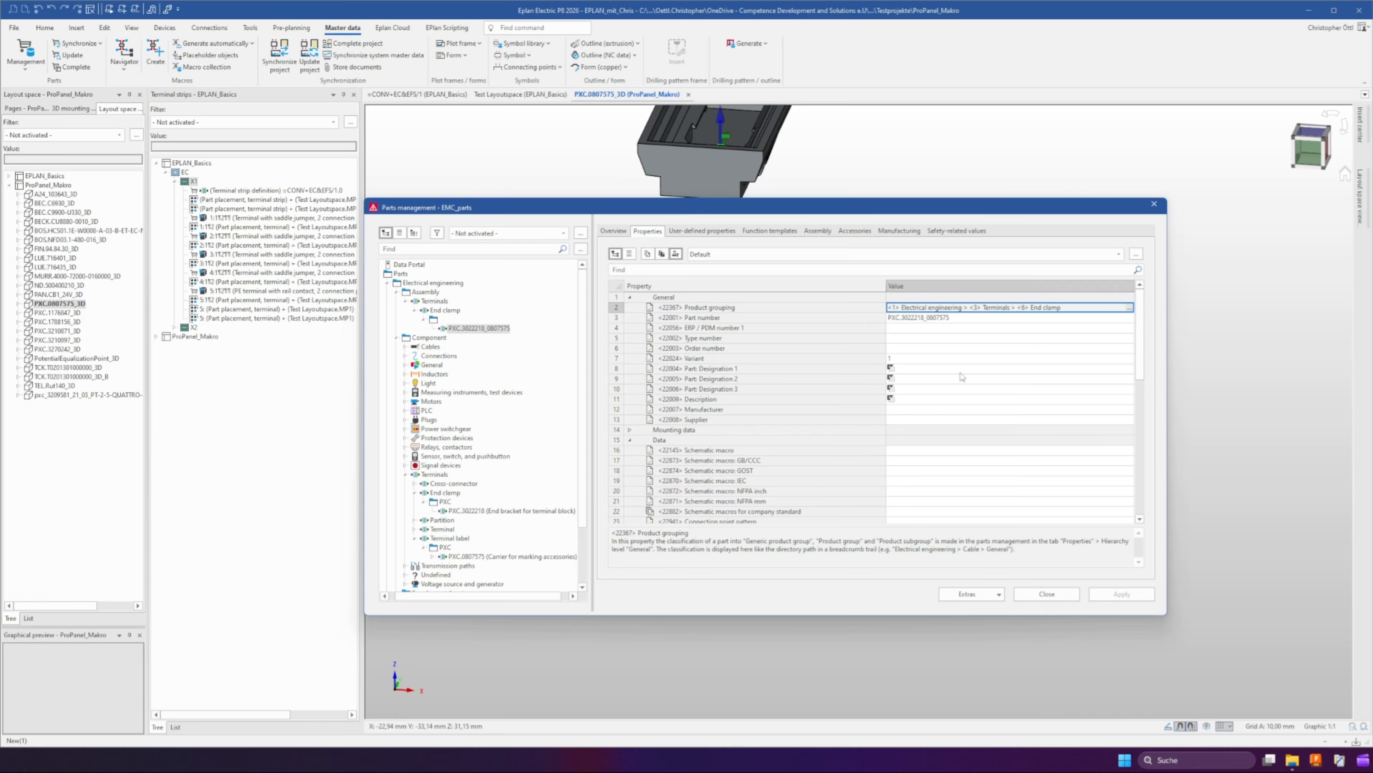
scroll(717, 432, down, 4)
scroll(720, 427, up, 4)
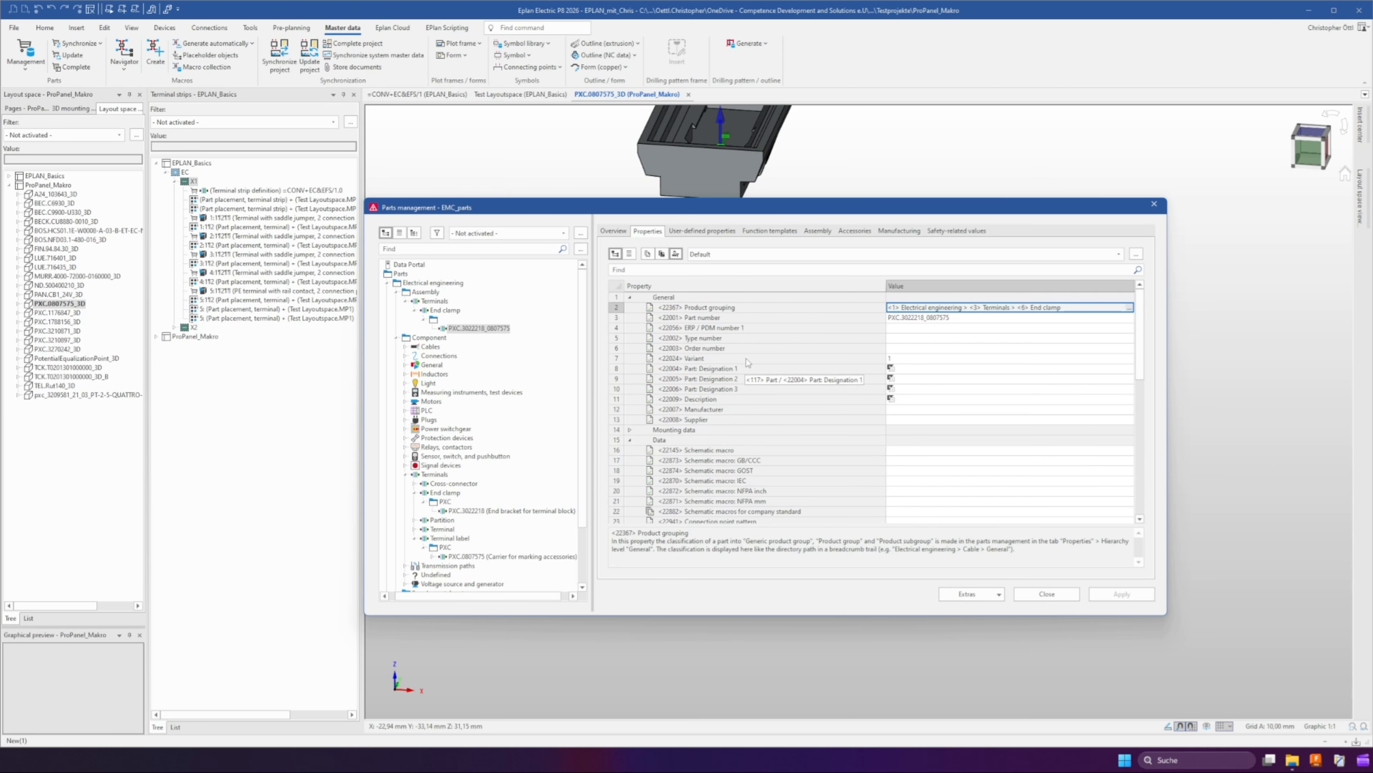
scroll(673, 432, down, 4)
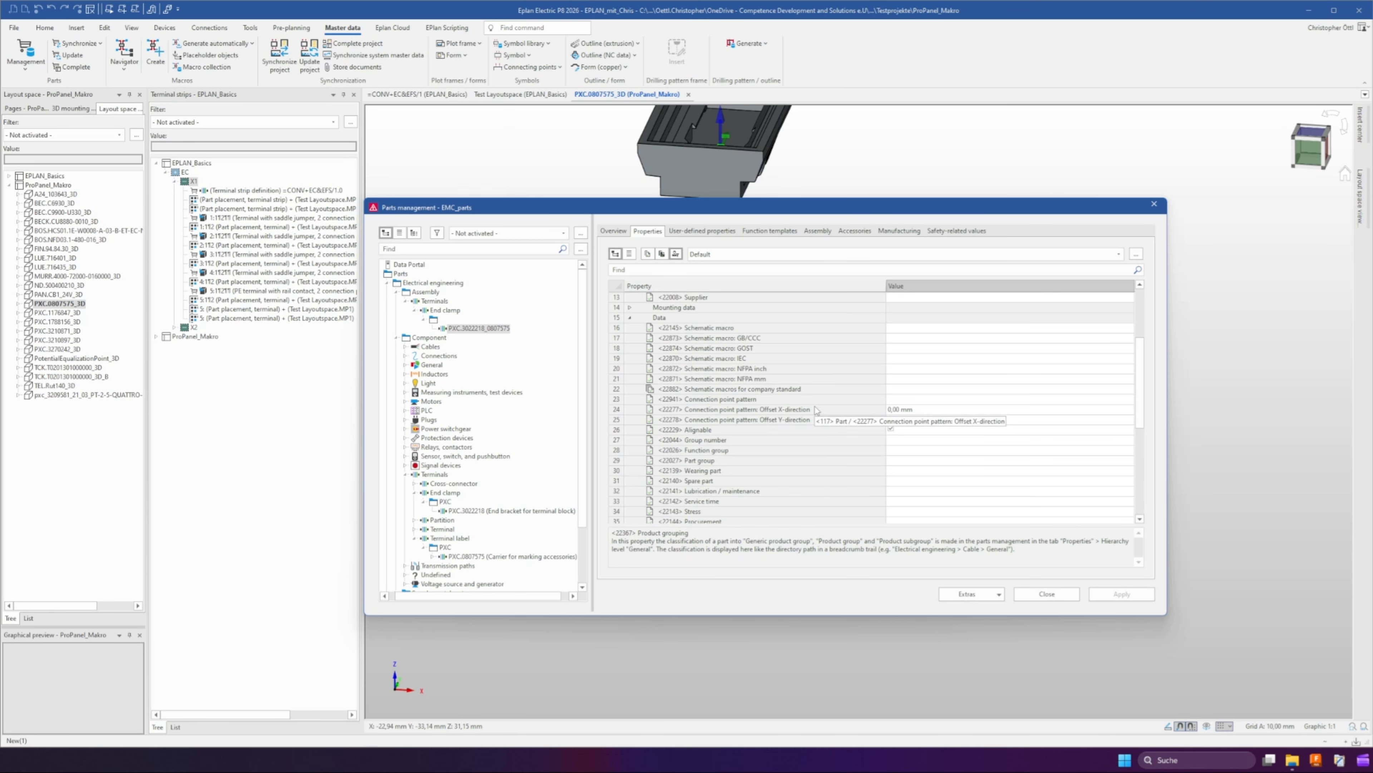
scroll(892, 430, up, 5)
Add two component rows to the assembly: end clamp PXC.3022218 and marker carrier PXC.0807575, and apply
click(817, 231)
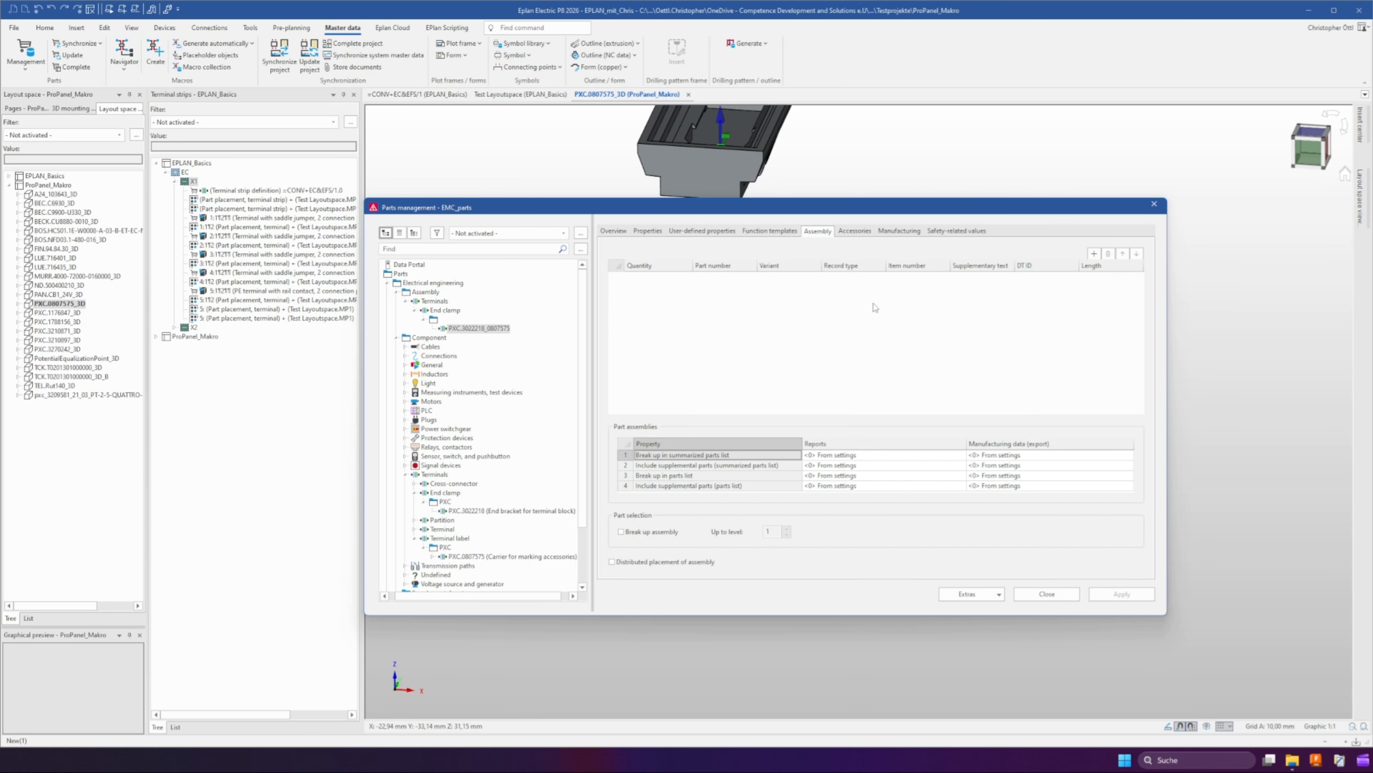
click(1094, 253)
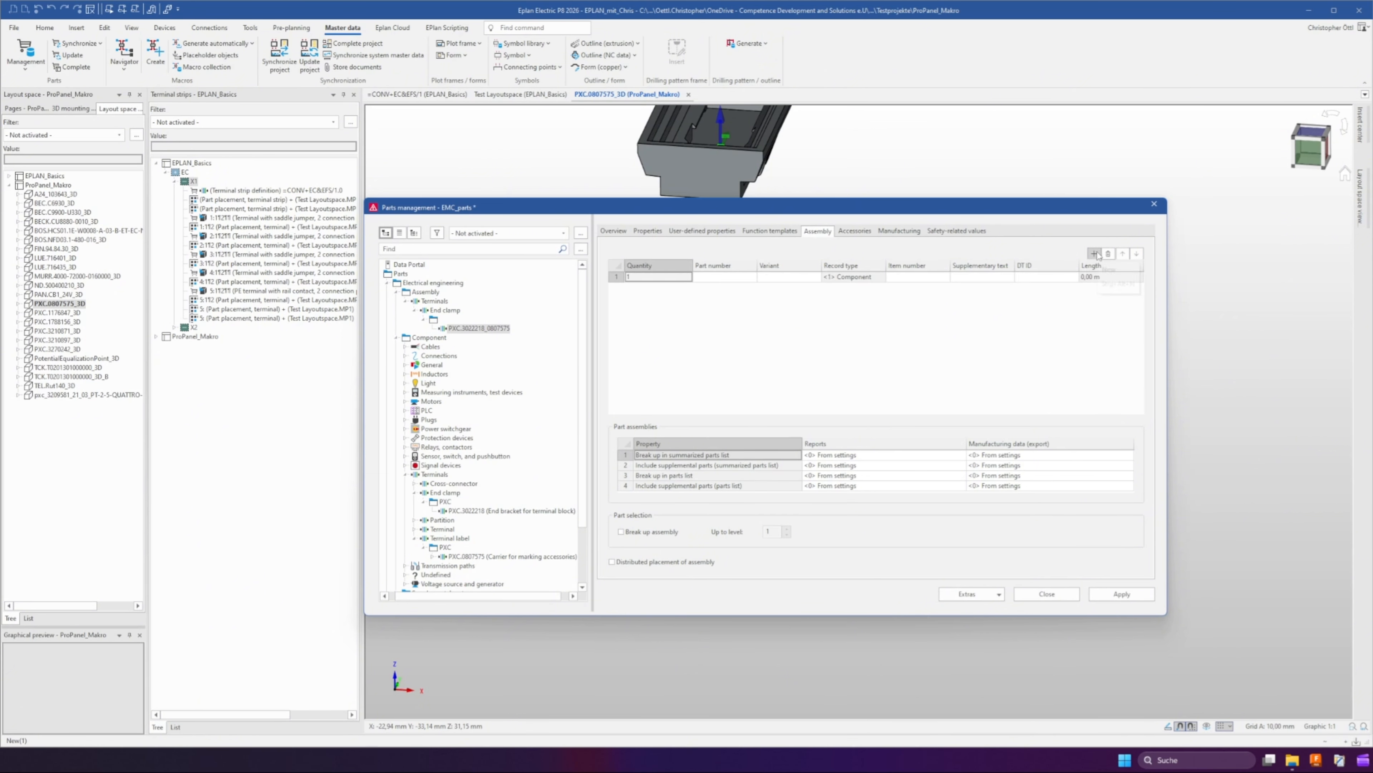
click(1094, 254)
click(714, 276)
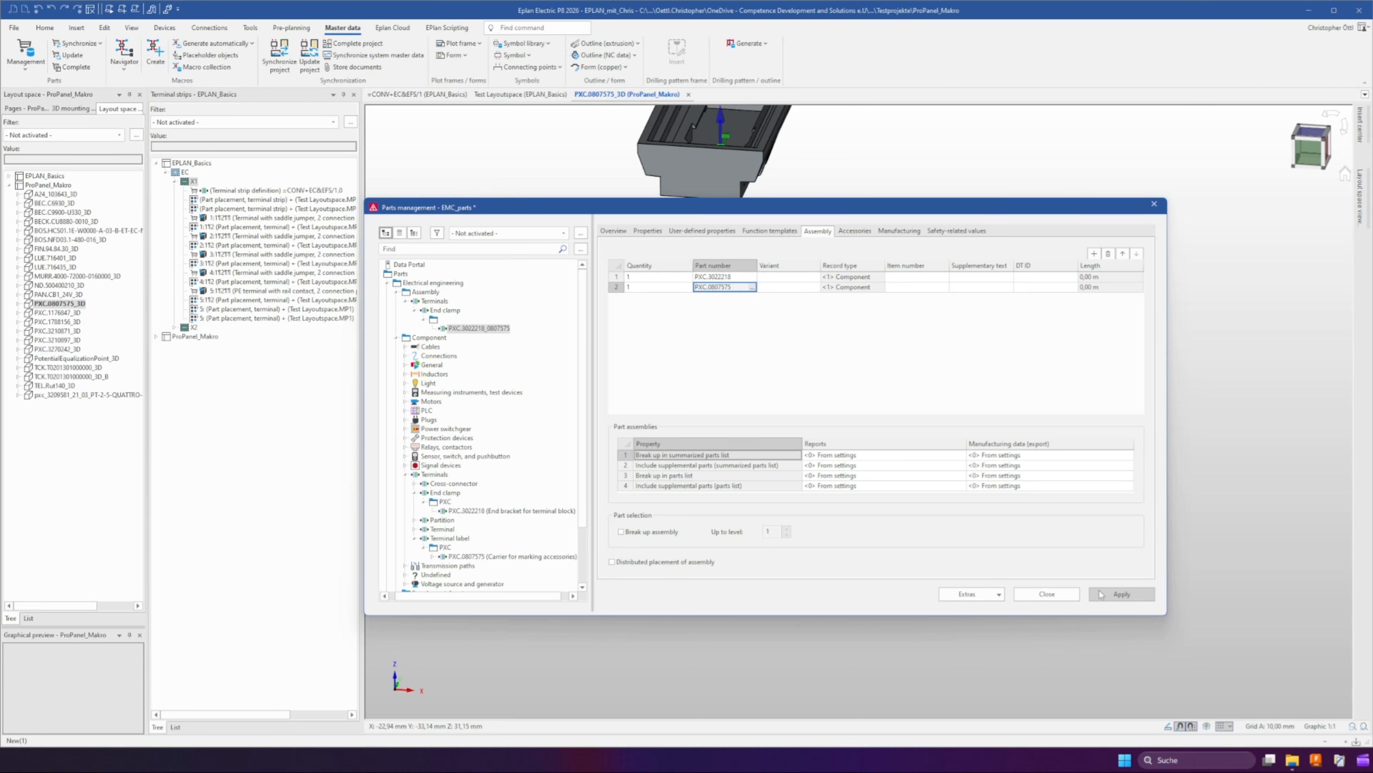
click(1121, 594)
Set the marker carrier component's variant to CDS and enable distributed placement of the assembly
click(776, 287)
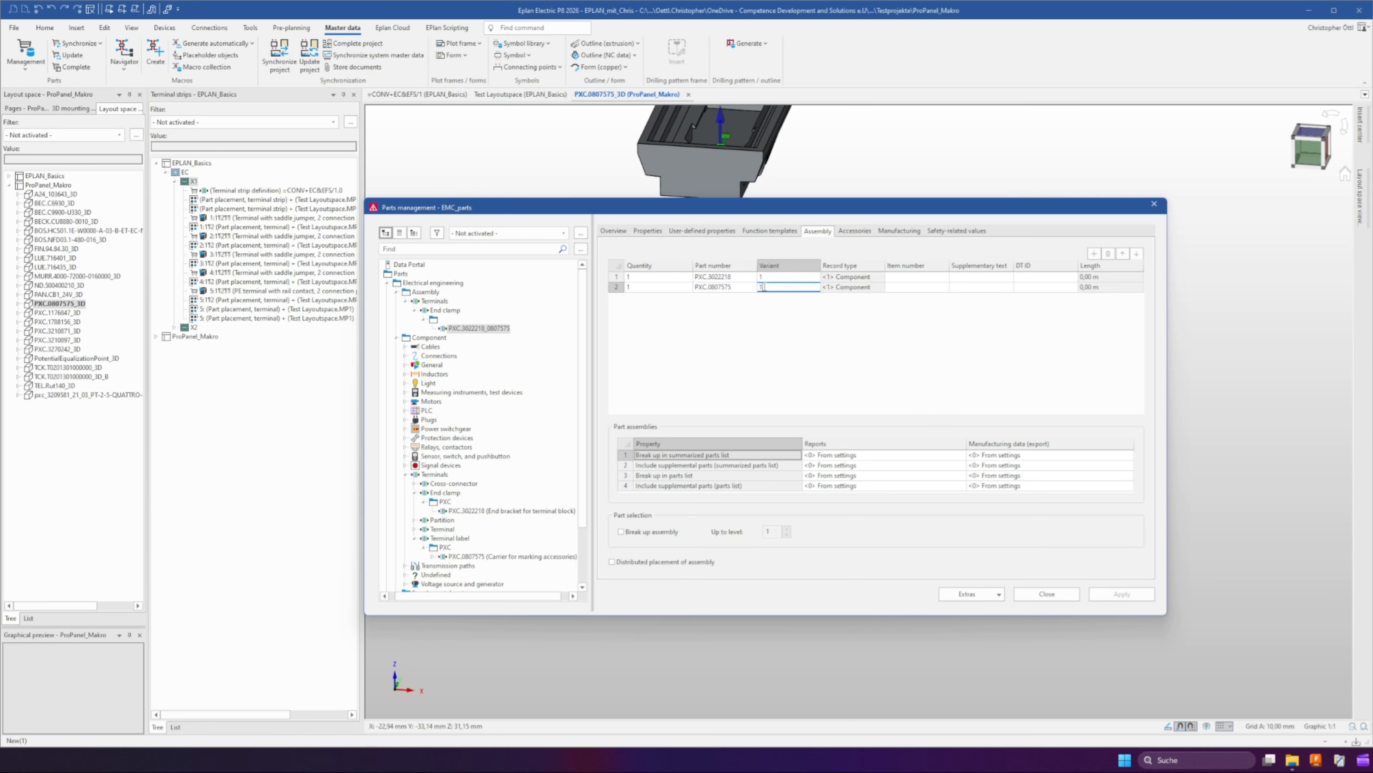
double_click(764, 287)
text(CDS)
key(Return)
click(613, 563)
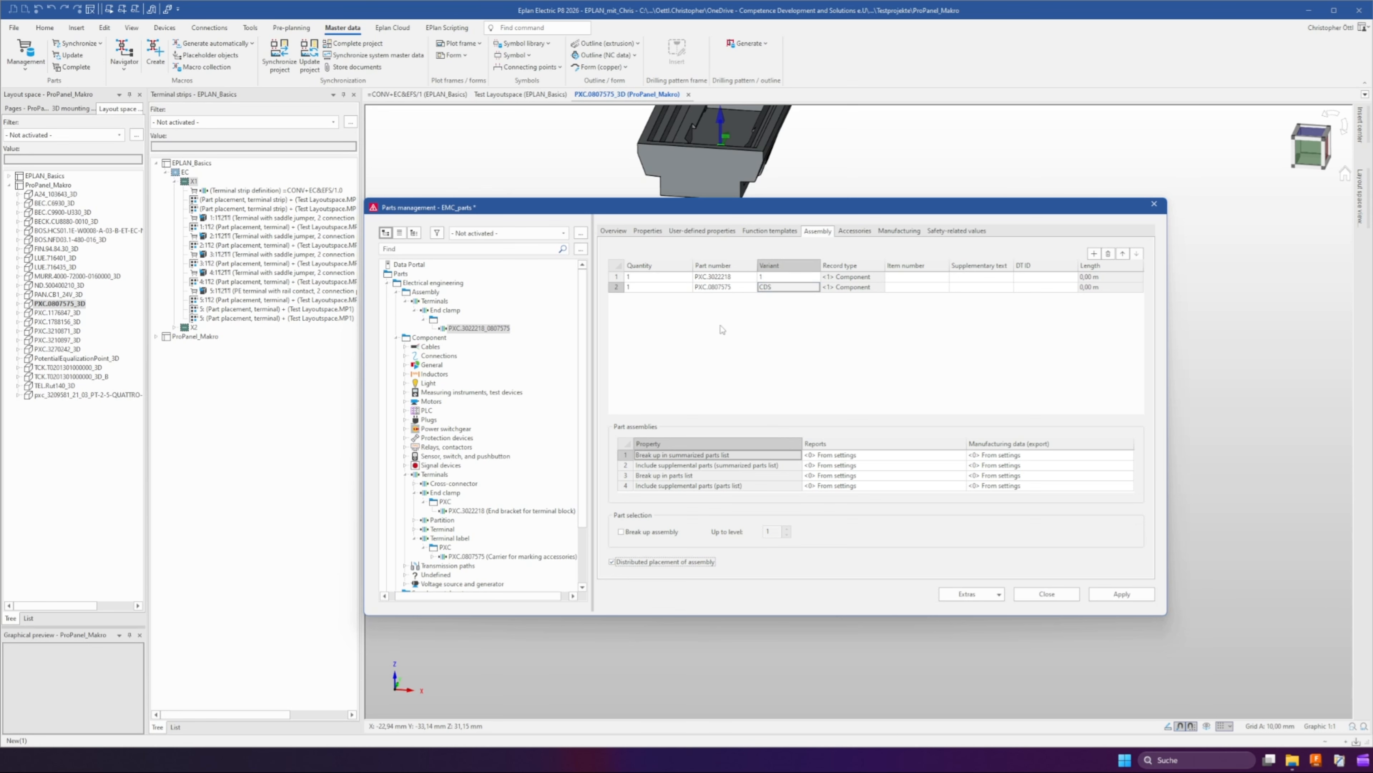
Apply the assembly changes, close parts management and synchronize the parts data into the project
click(715, 288)
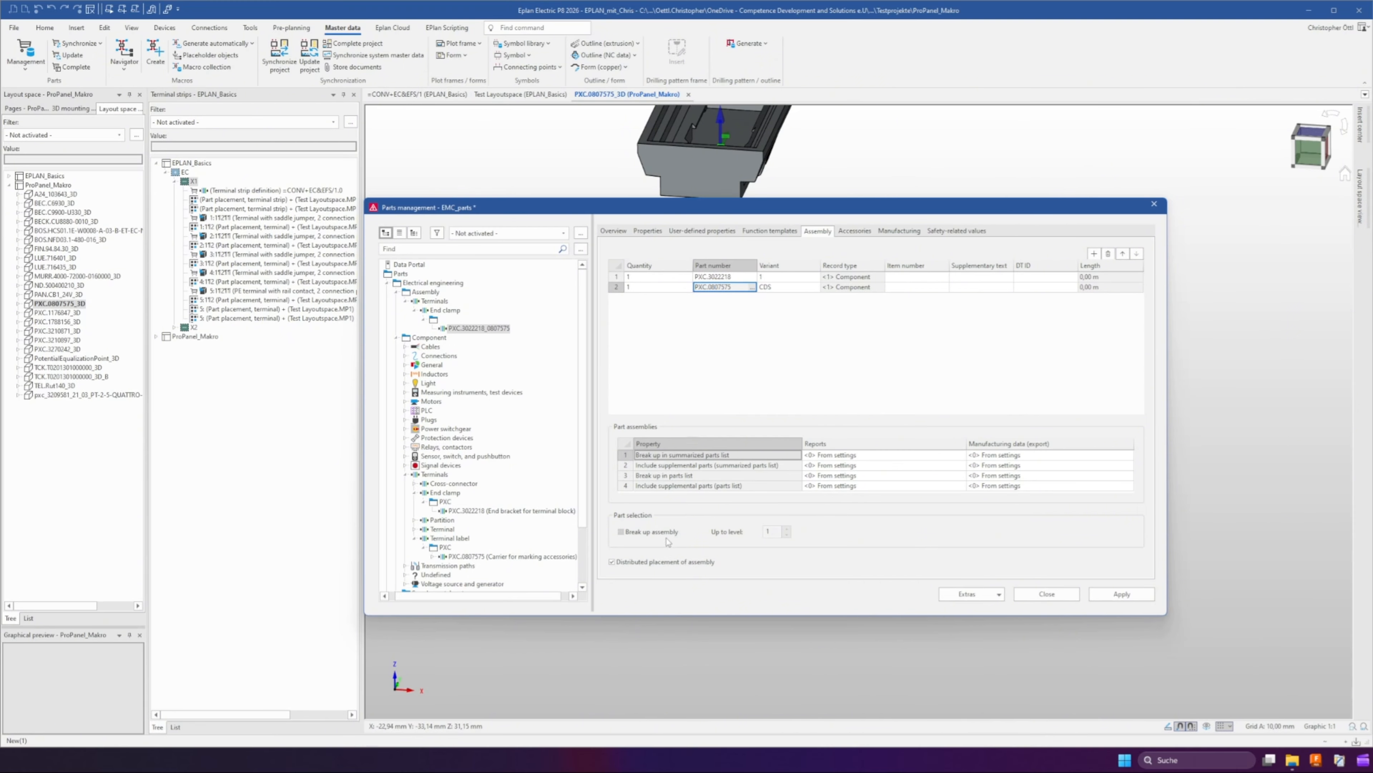
click(646, 231)
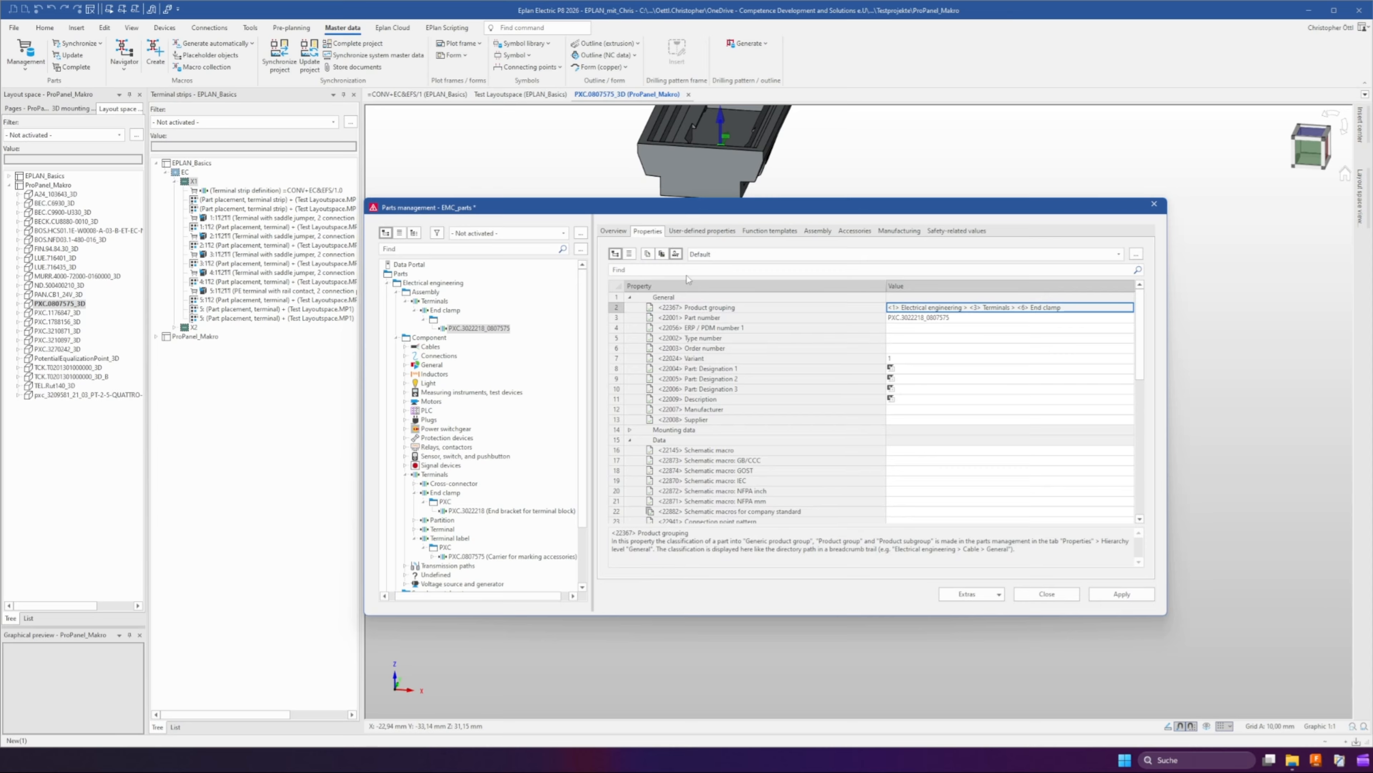
click(630, 429)
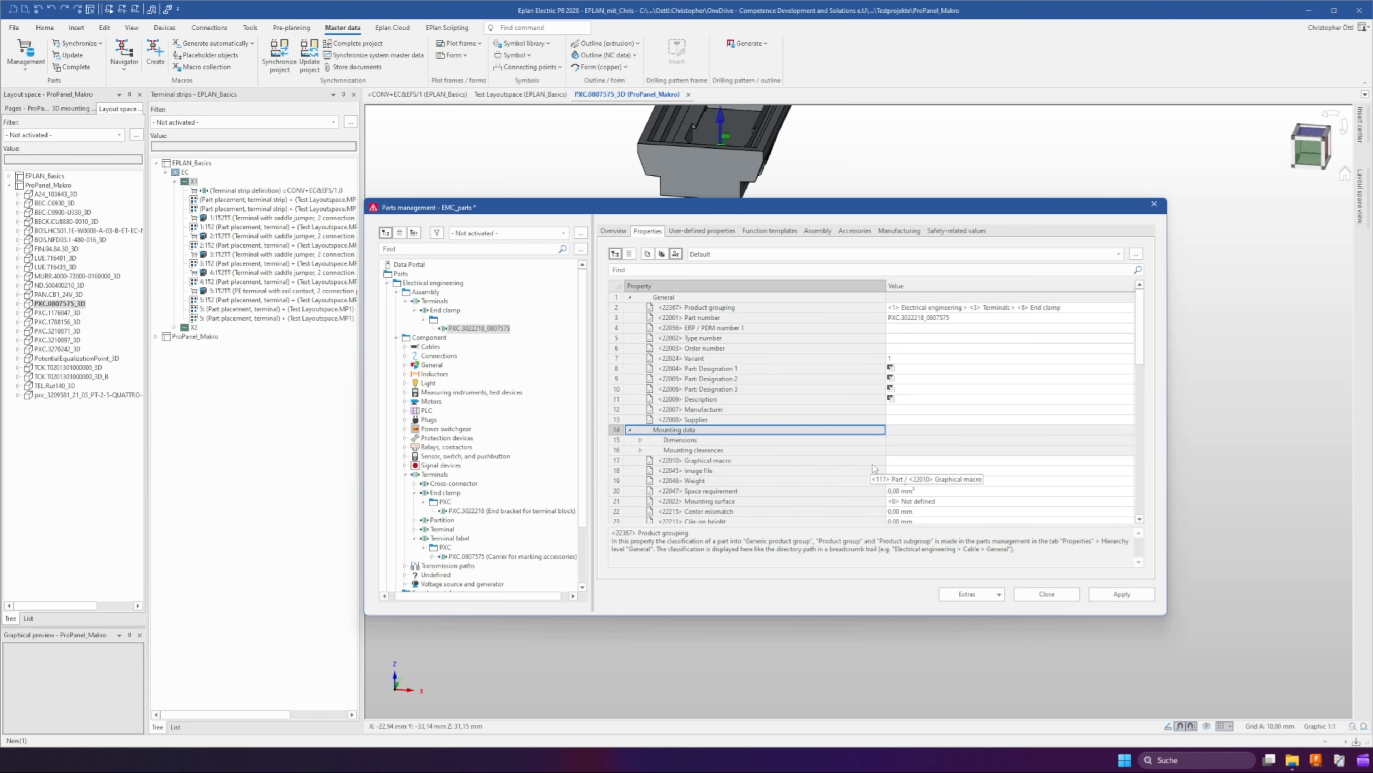
click(918, 460)
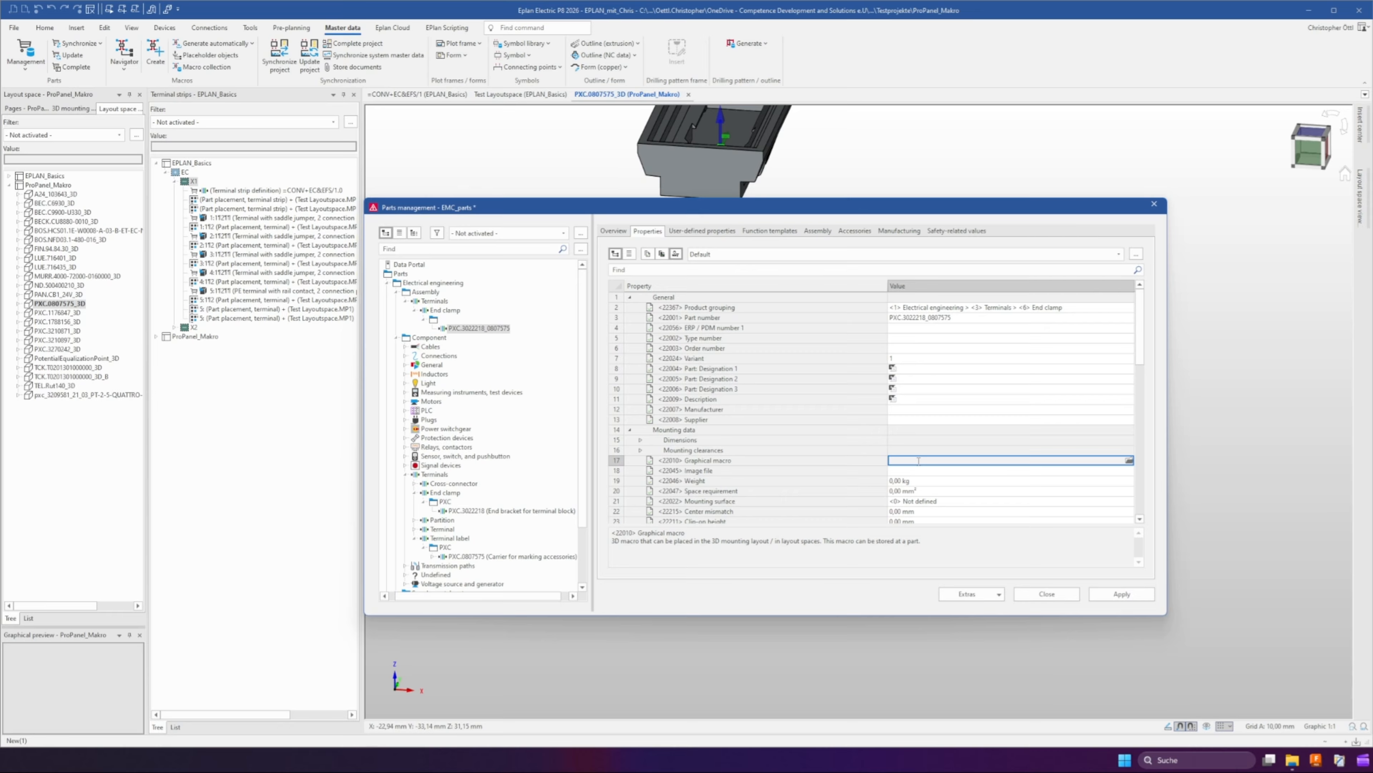
click(818, 231)
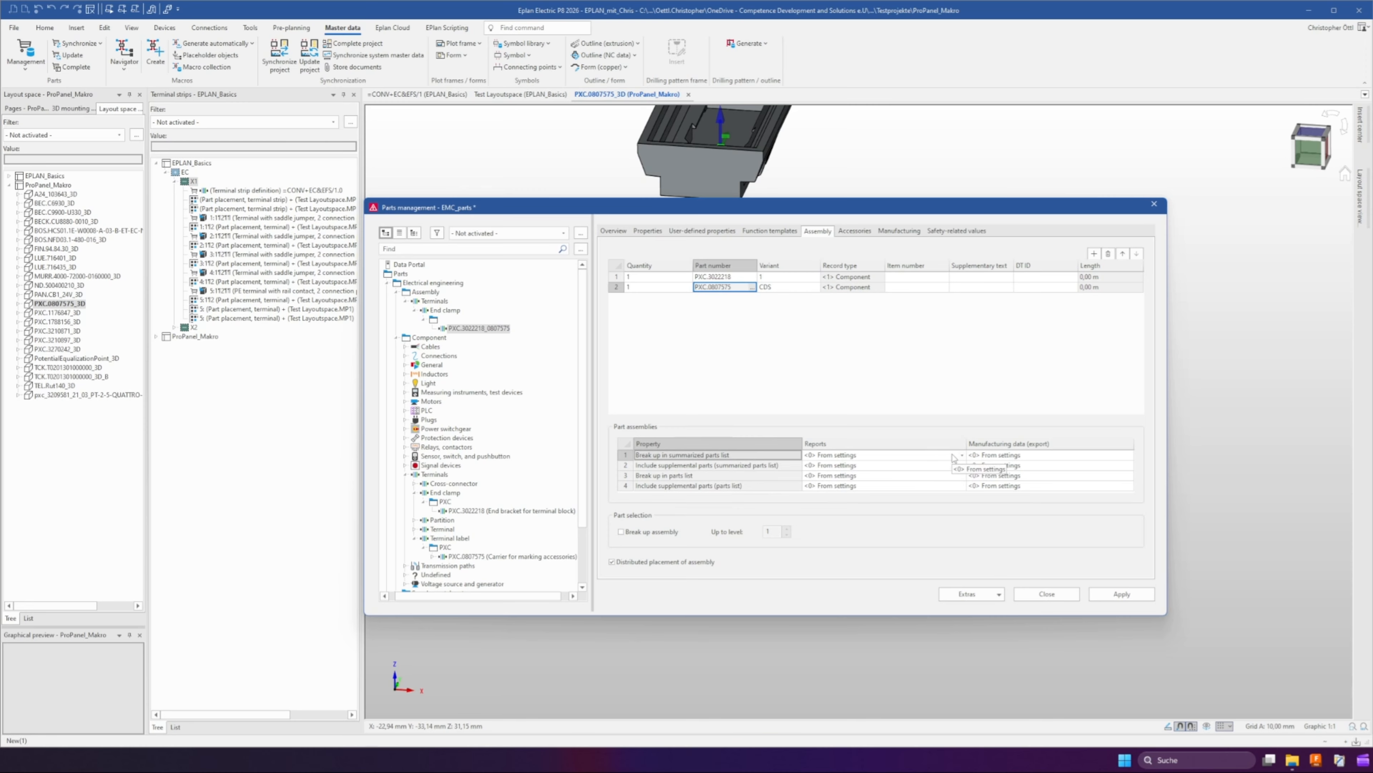
click(963, 455)
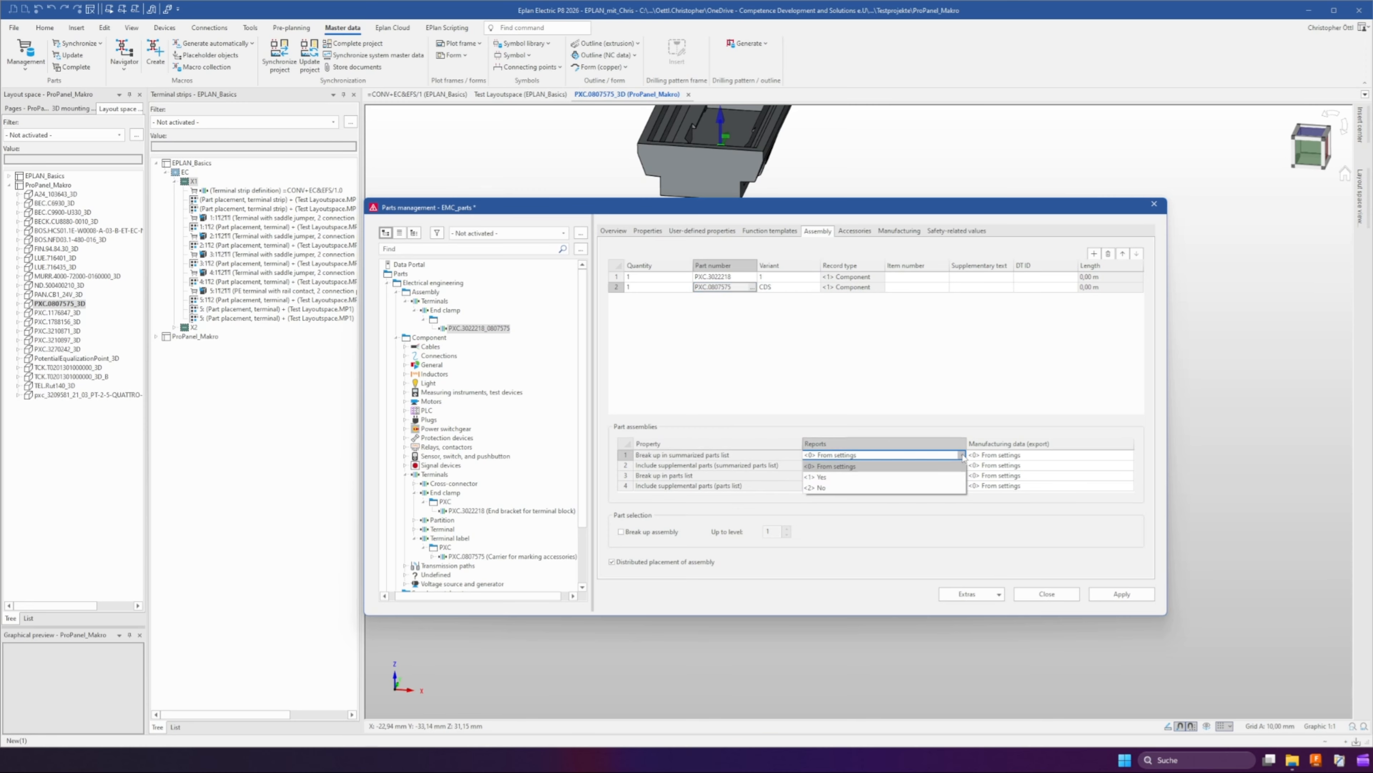
click(918, 391)
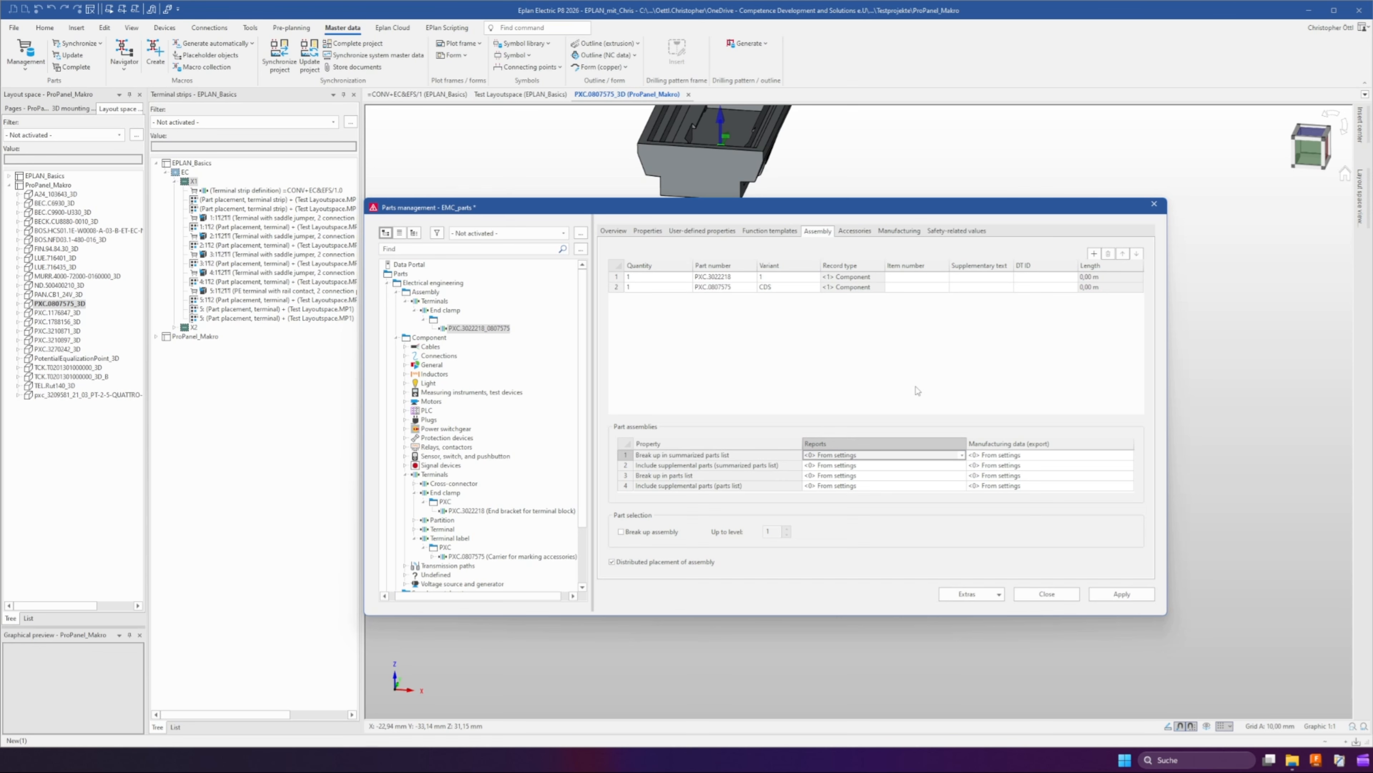
click(1112, 593)
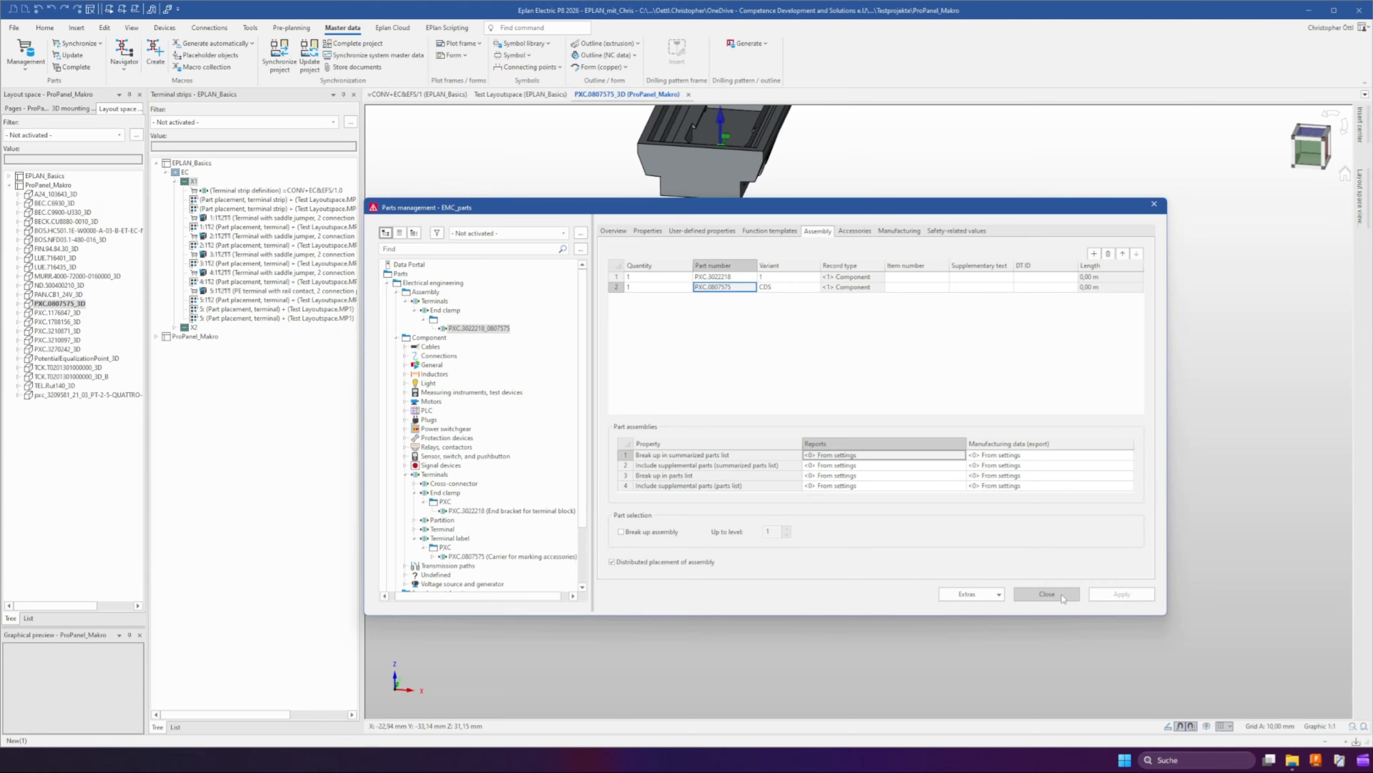
click(1047, 594)
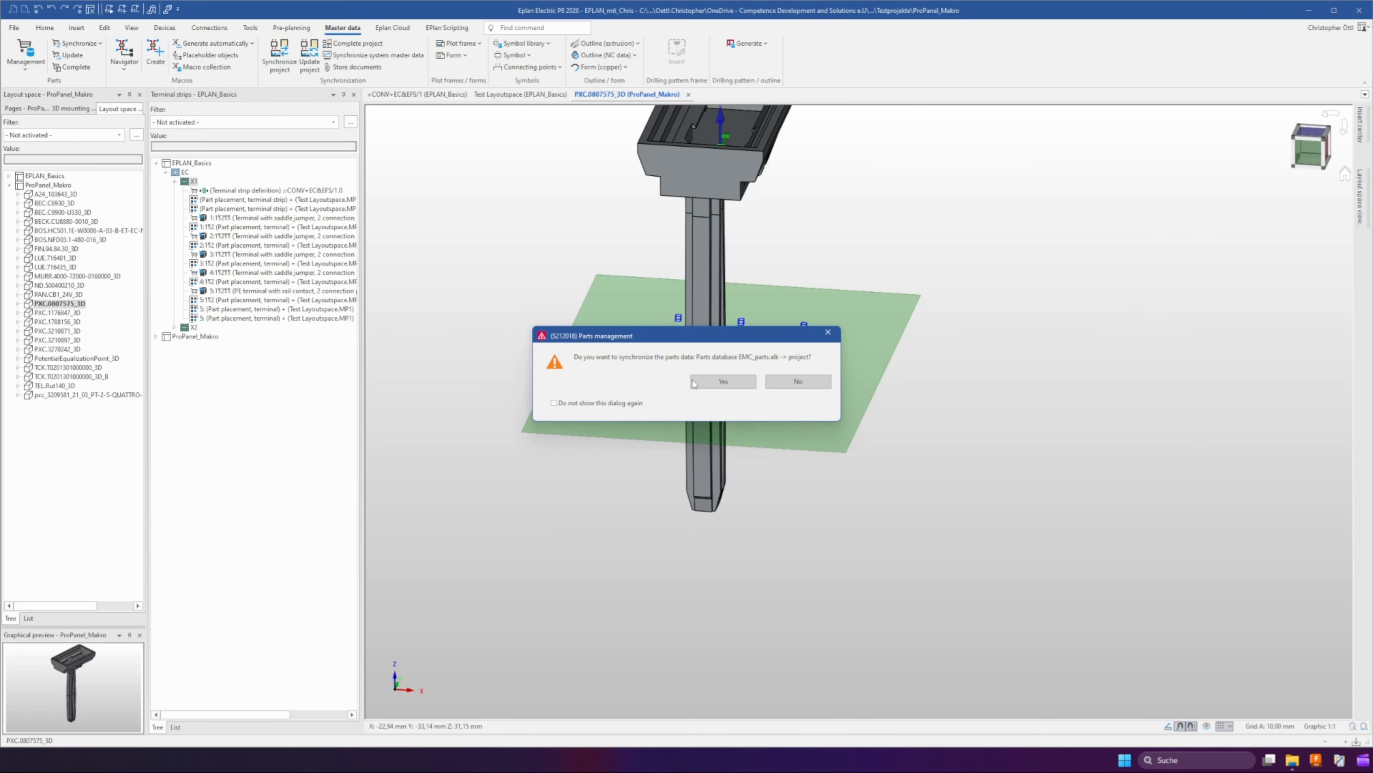
click(709, 384)
Assign assembly PXC.3022218_0807575 as the part of terminal strip definition X1 in the schematic
click(430, 95)
scroll(503, 329, up, 3)
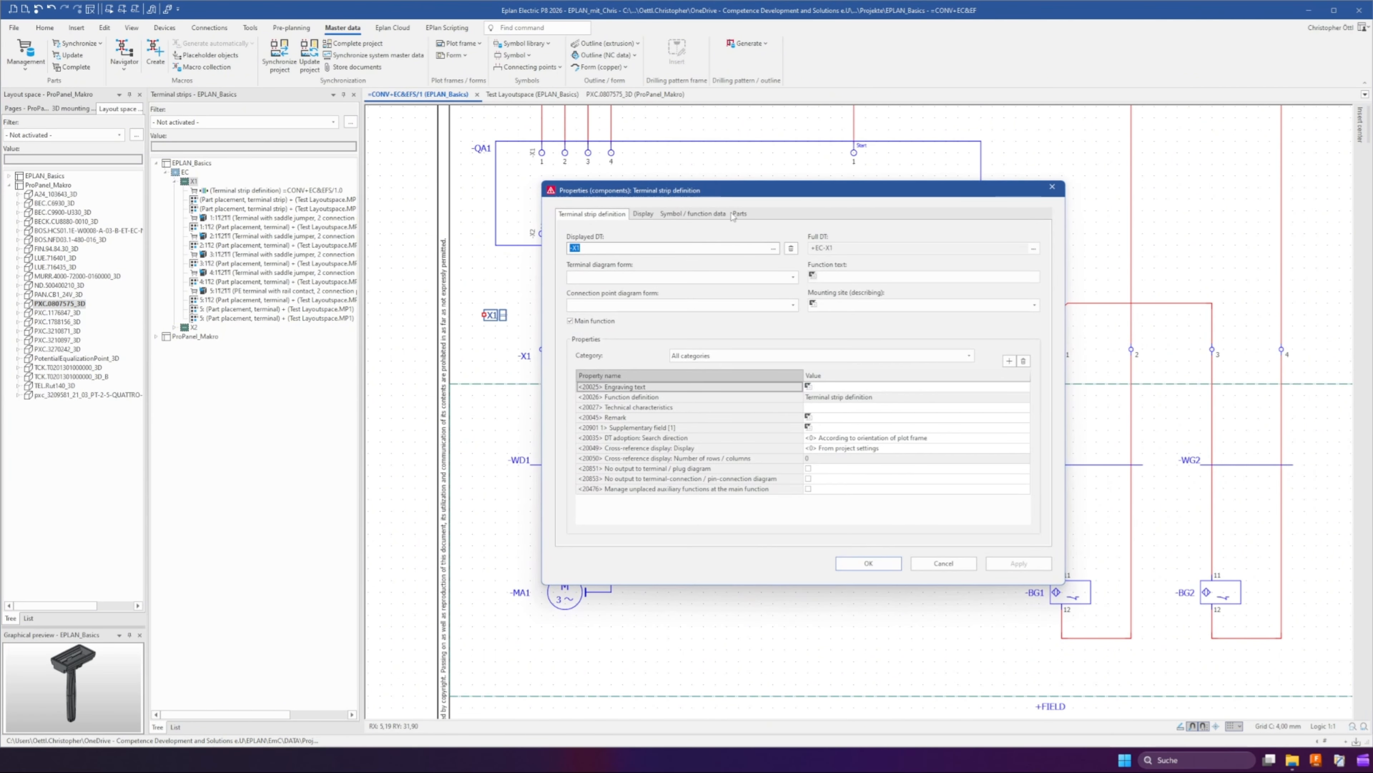
click(739, 213)
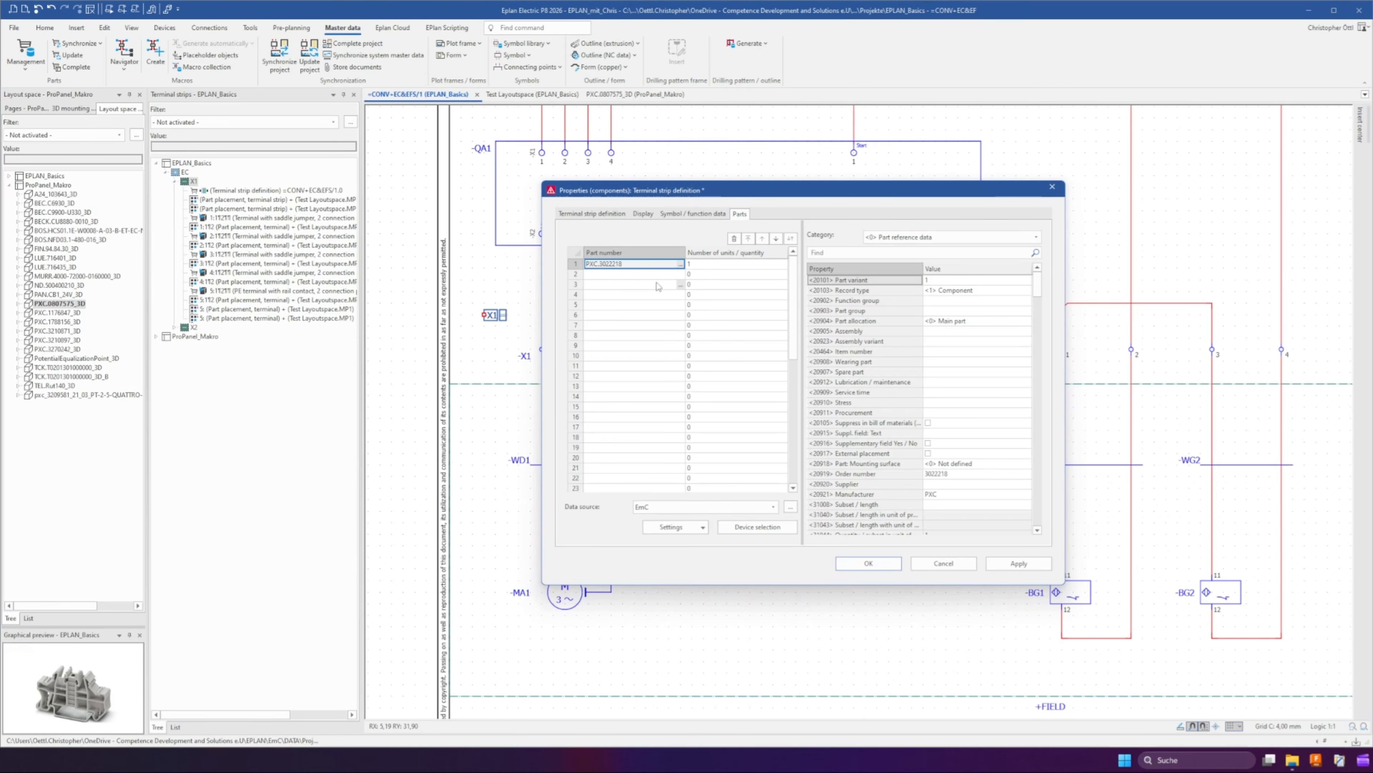
click(681, 264)
click(403, 292)
click(412, 301)
click(421, 310)
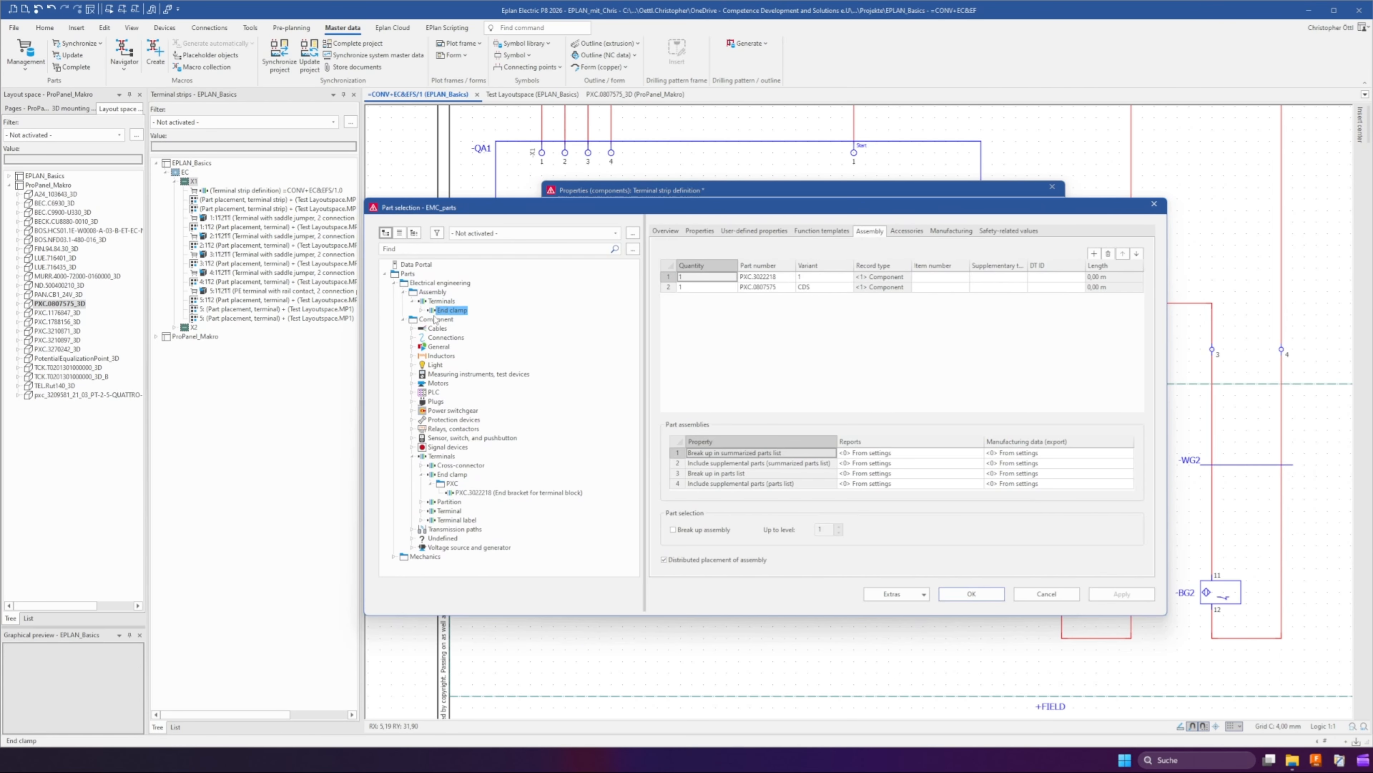
click(431, 319)
click(482, 328)
click(972, 593)
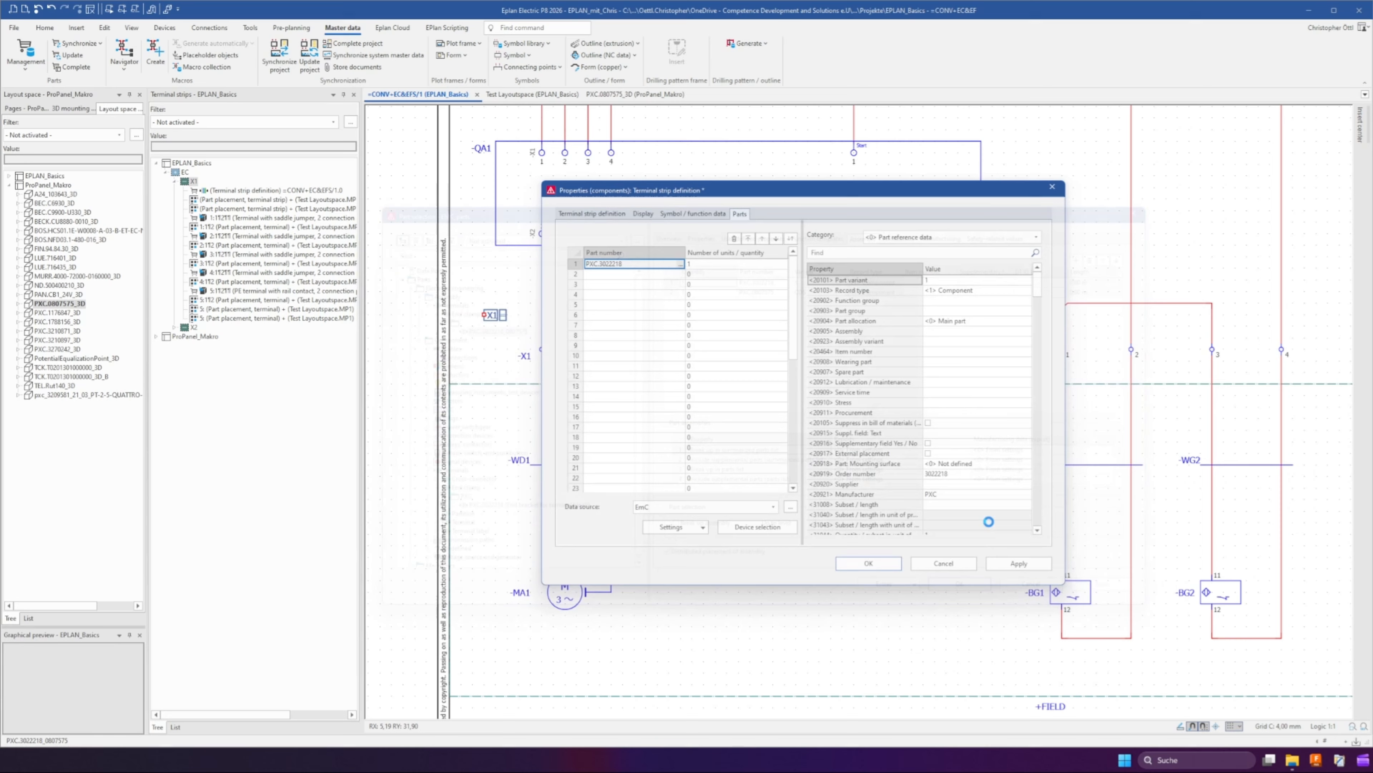
click(869, 564)
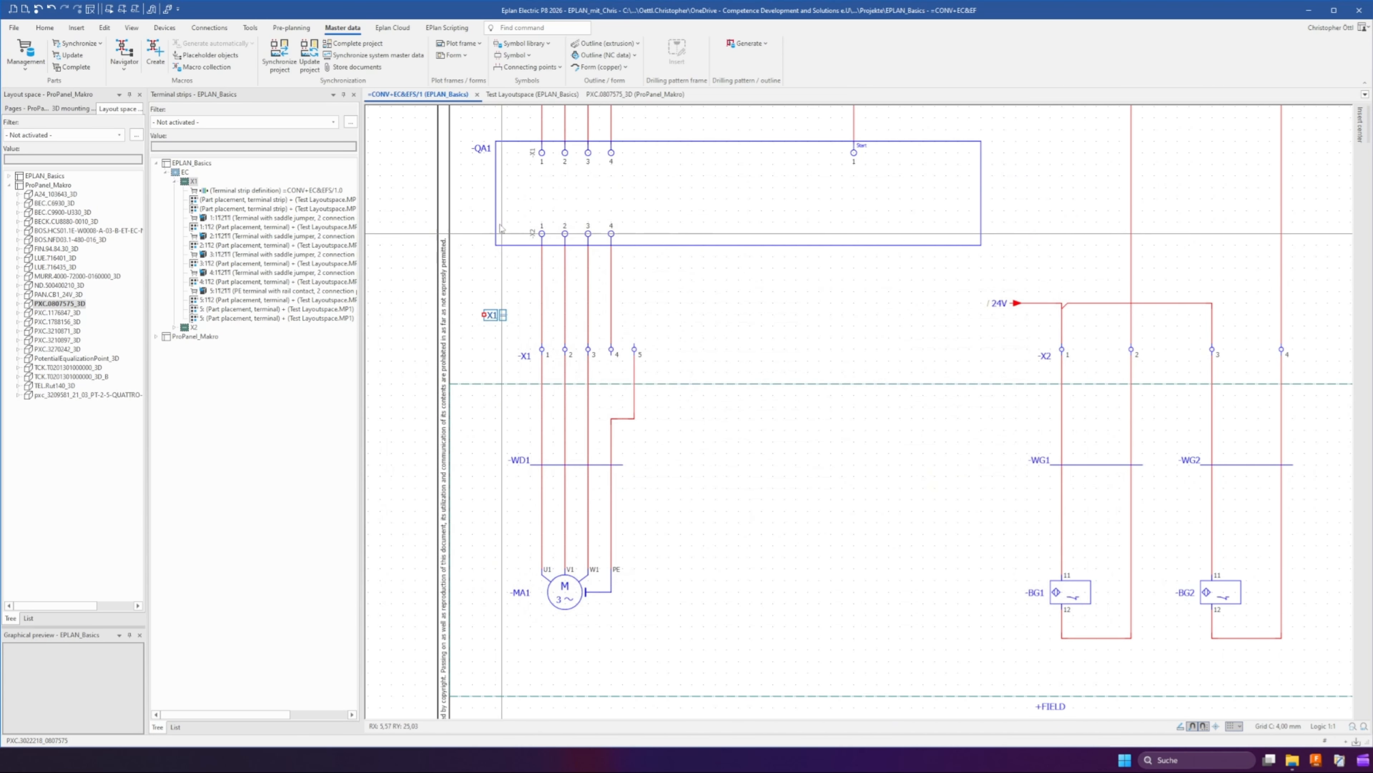
Inspect terminal strip X1 in the test layout space
click(538, 96)
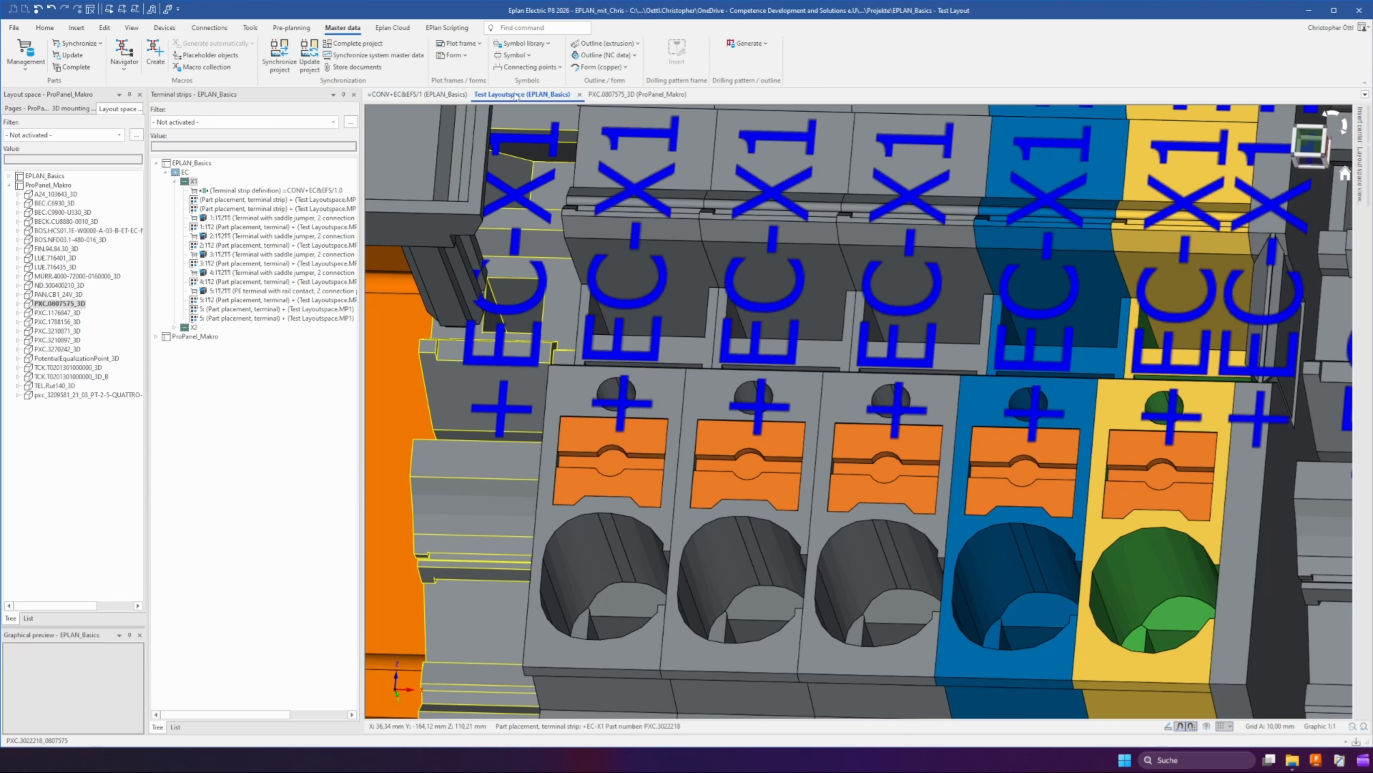
scroll(721, 277, down, 5)
scroll(722, 277, down, 5)
drag(605, 157, 952, 423)
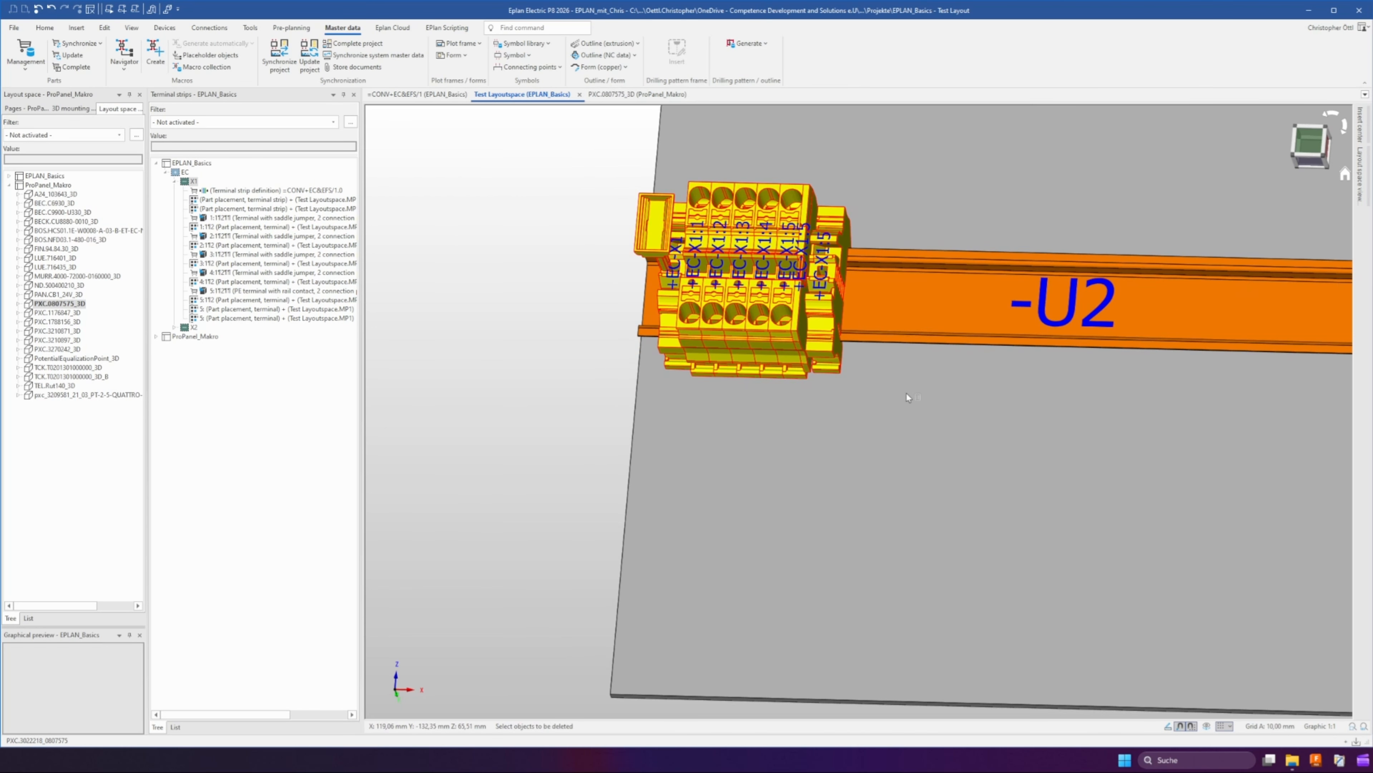
Delete the placed terminal strip X1 and place it again completely on the mounting rail from the 3D mounting layout
key(Delete)
click(71, 108)
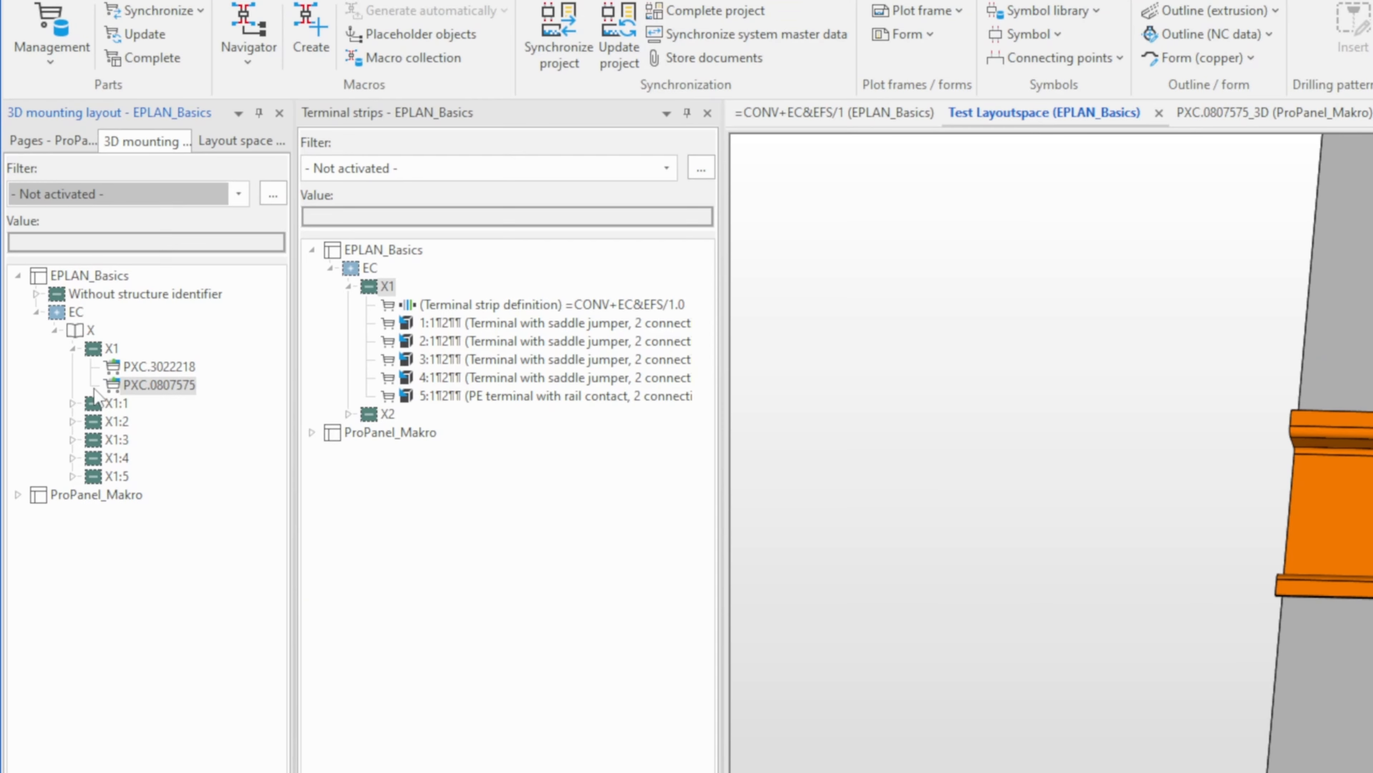
double_click(100, 403)
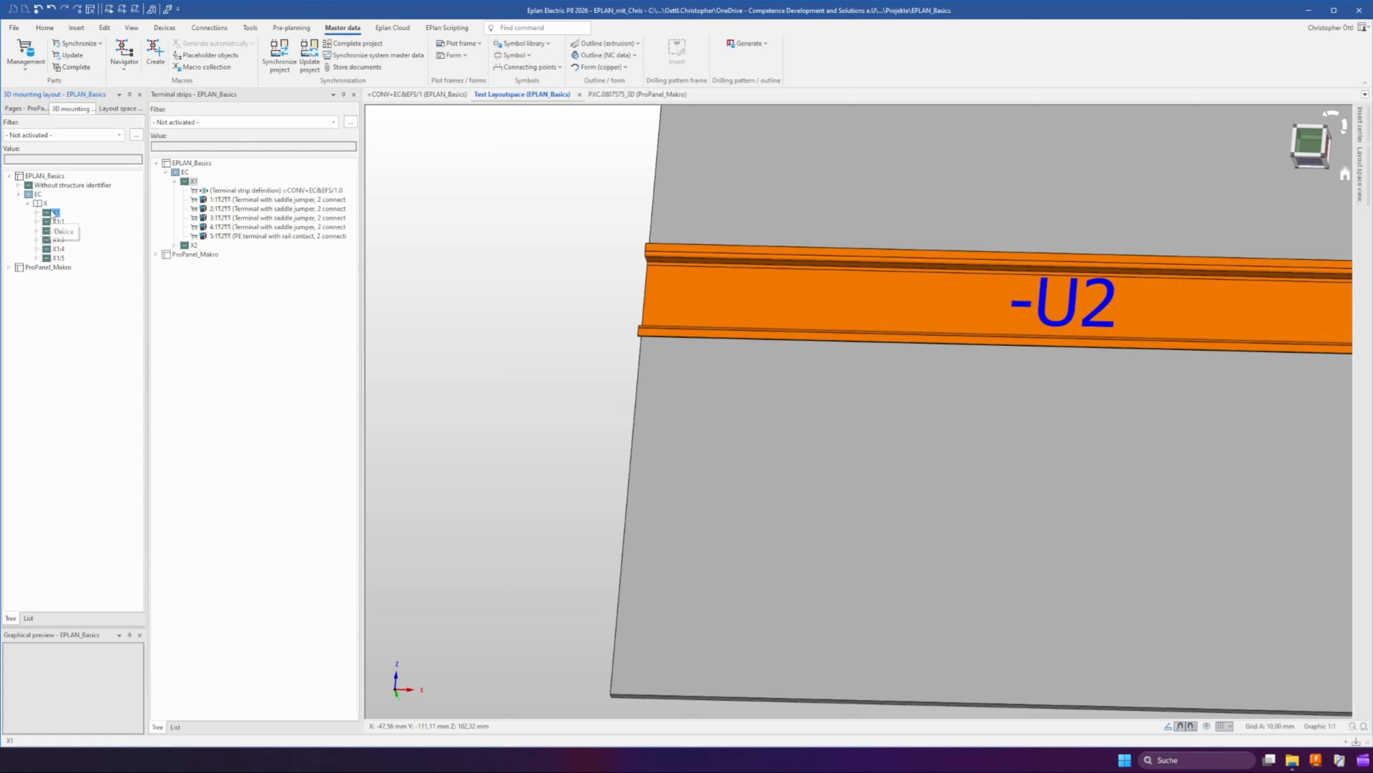
drag(55, 212, 726, 270)
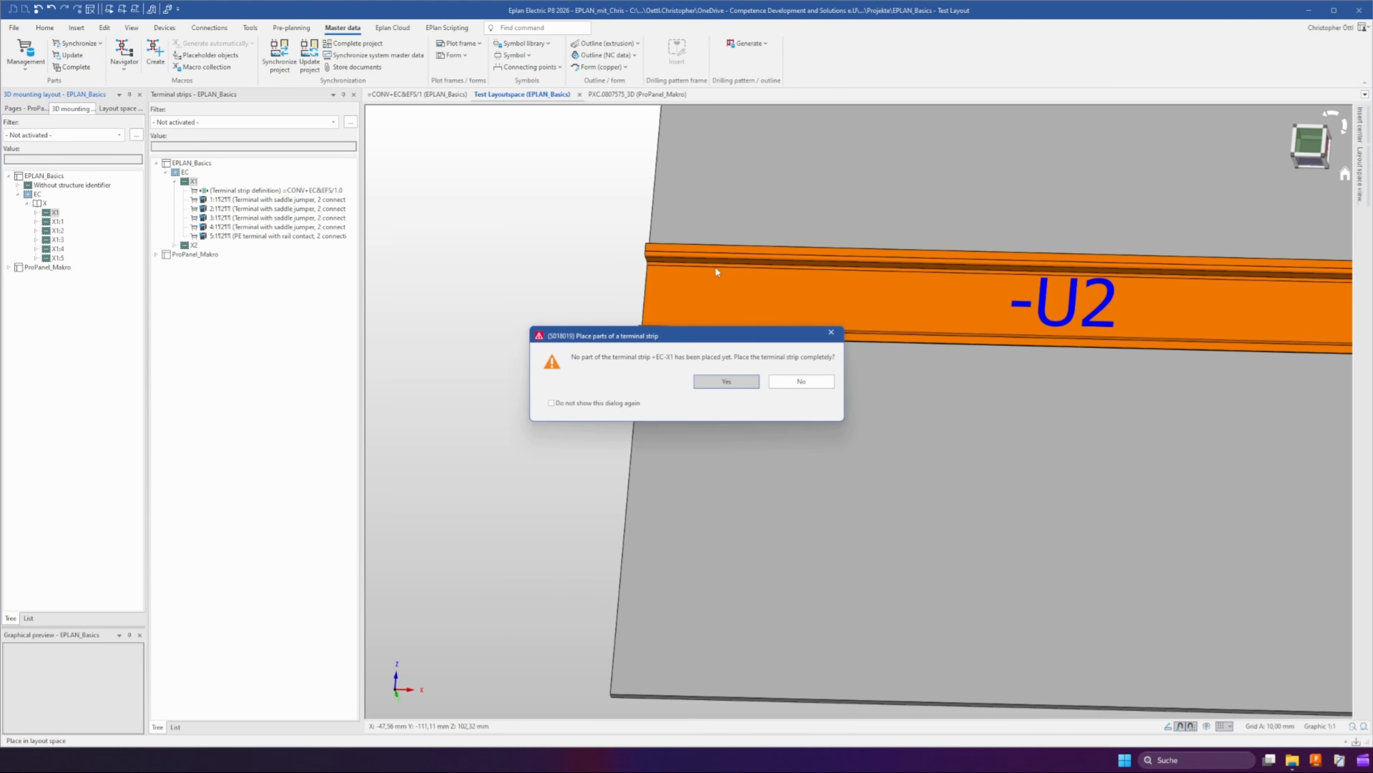
click(727, 382)
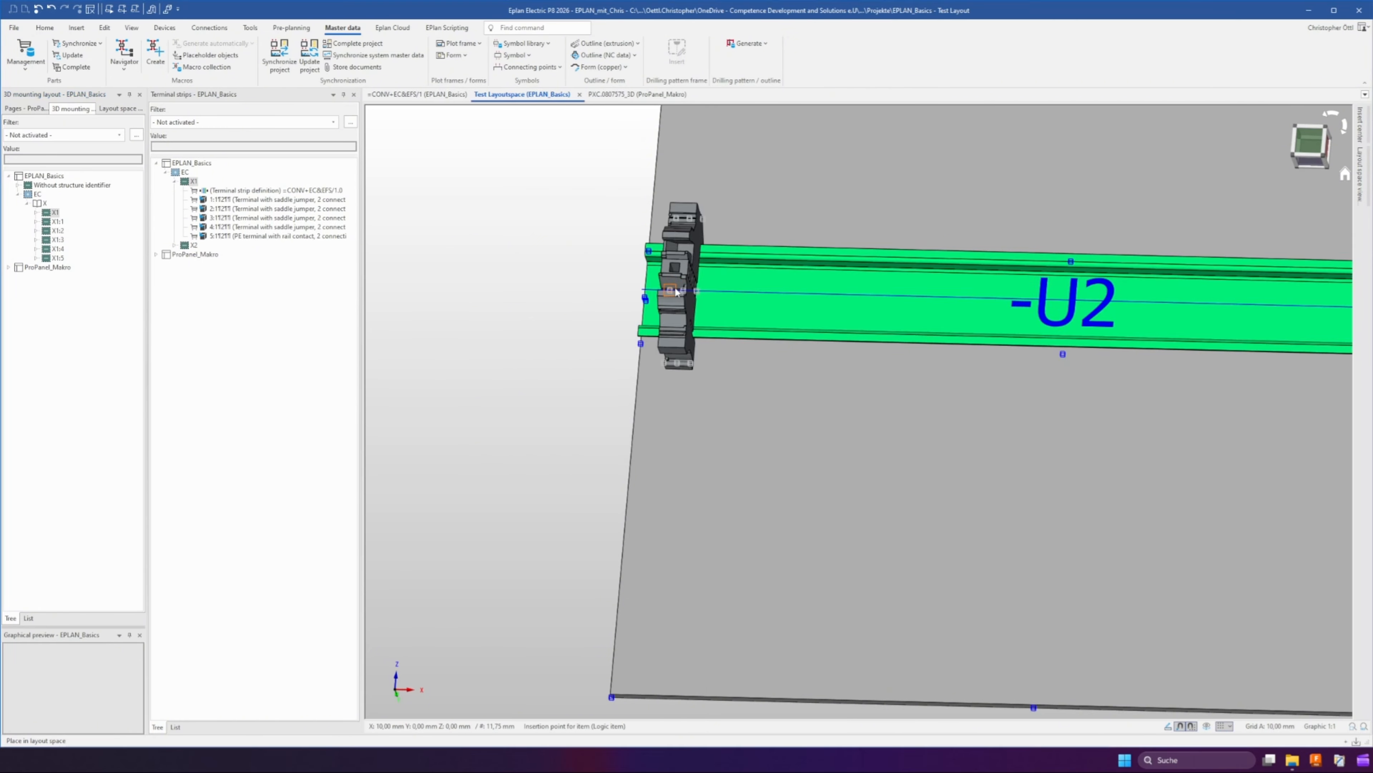
click(670, 290)
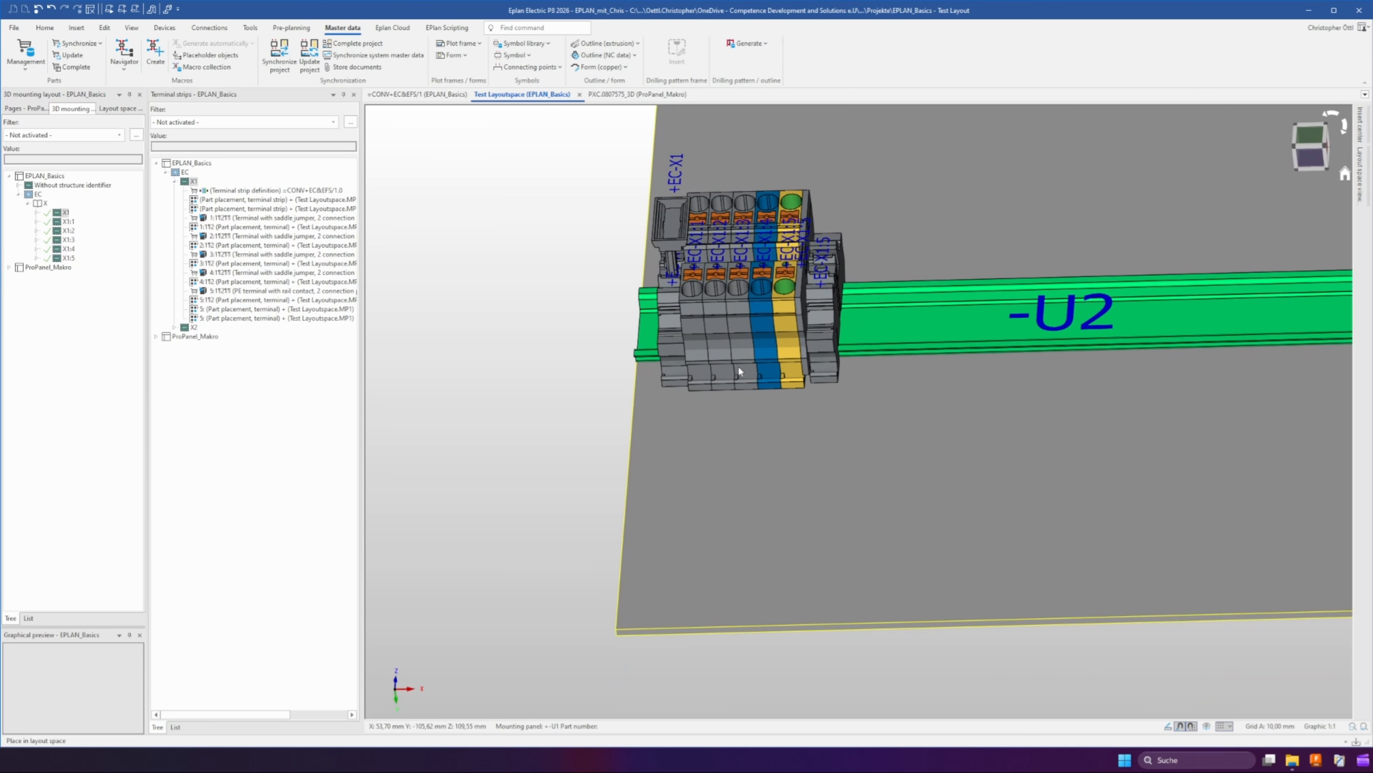
scroll(738, 366, up, 3)
middle_drag(810, 257, 750, 319)
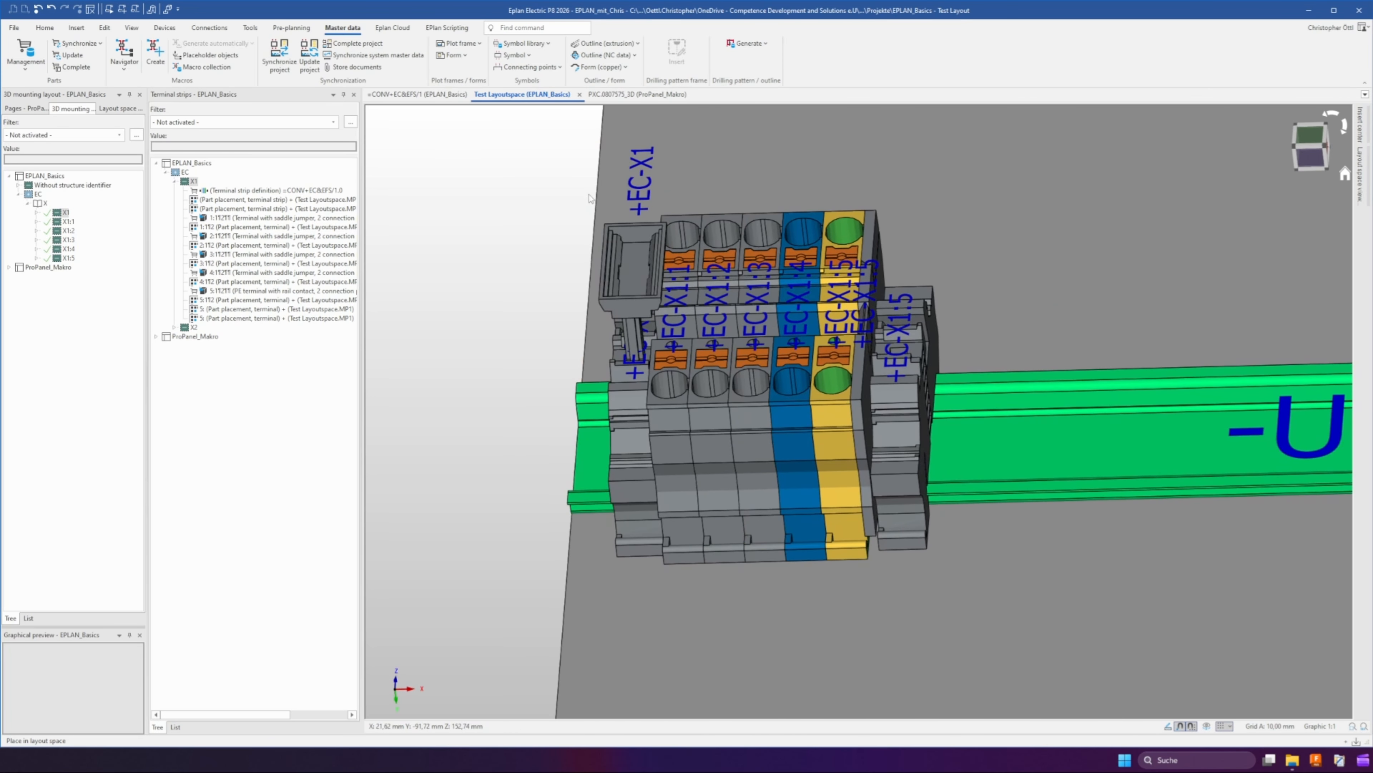